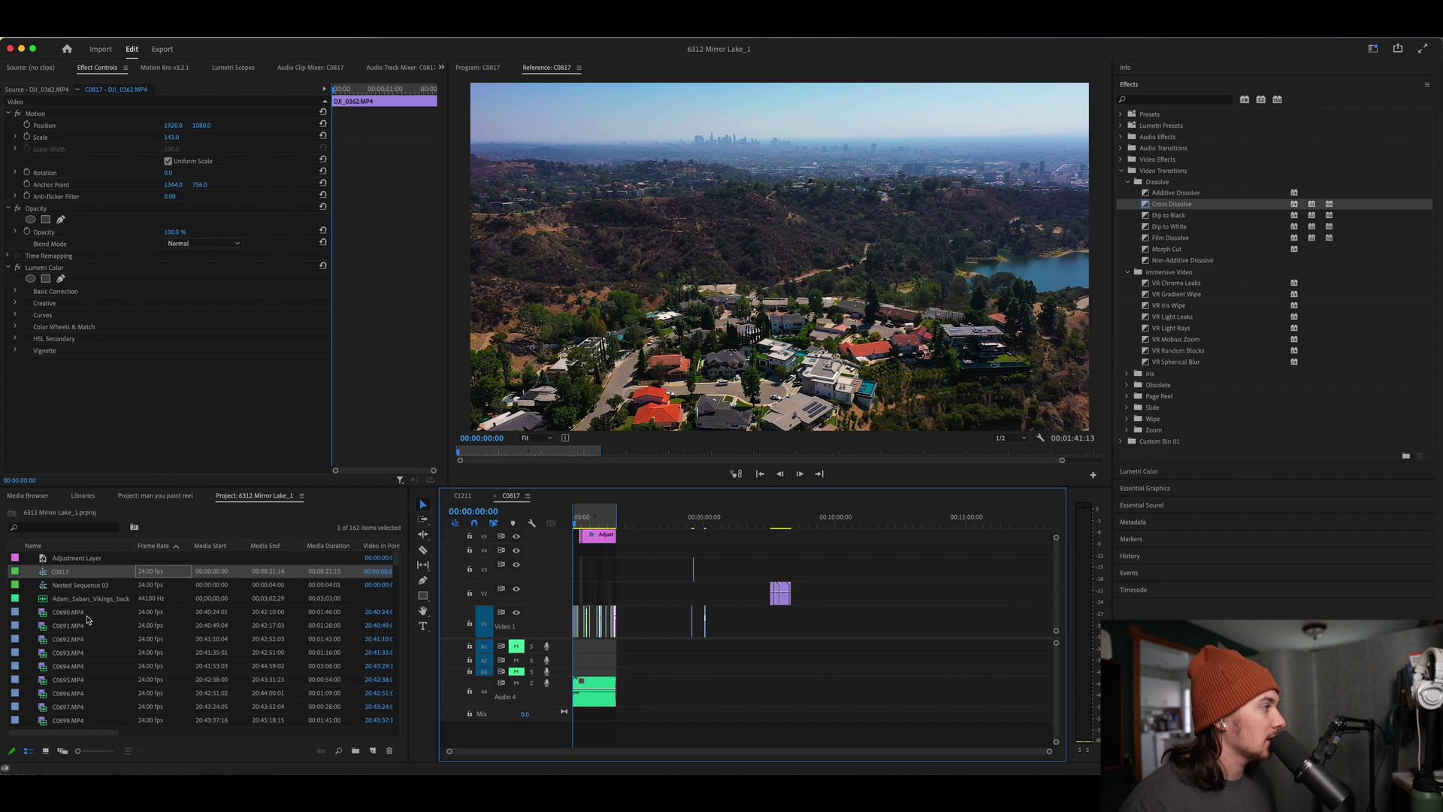
# Select all footage clips in the project from C0690.MP4 through DJI_0369.MP4.
pyautogui.click(90, 613)
pyautogui.scroll(-10, 131, 623)
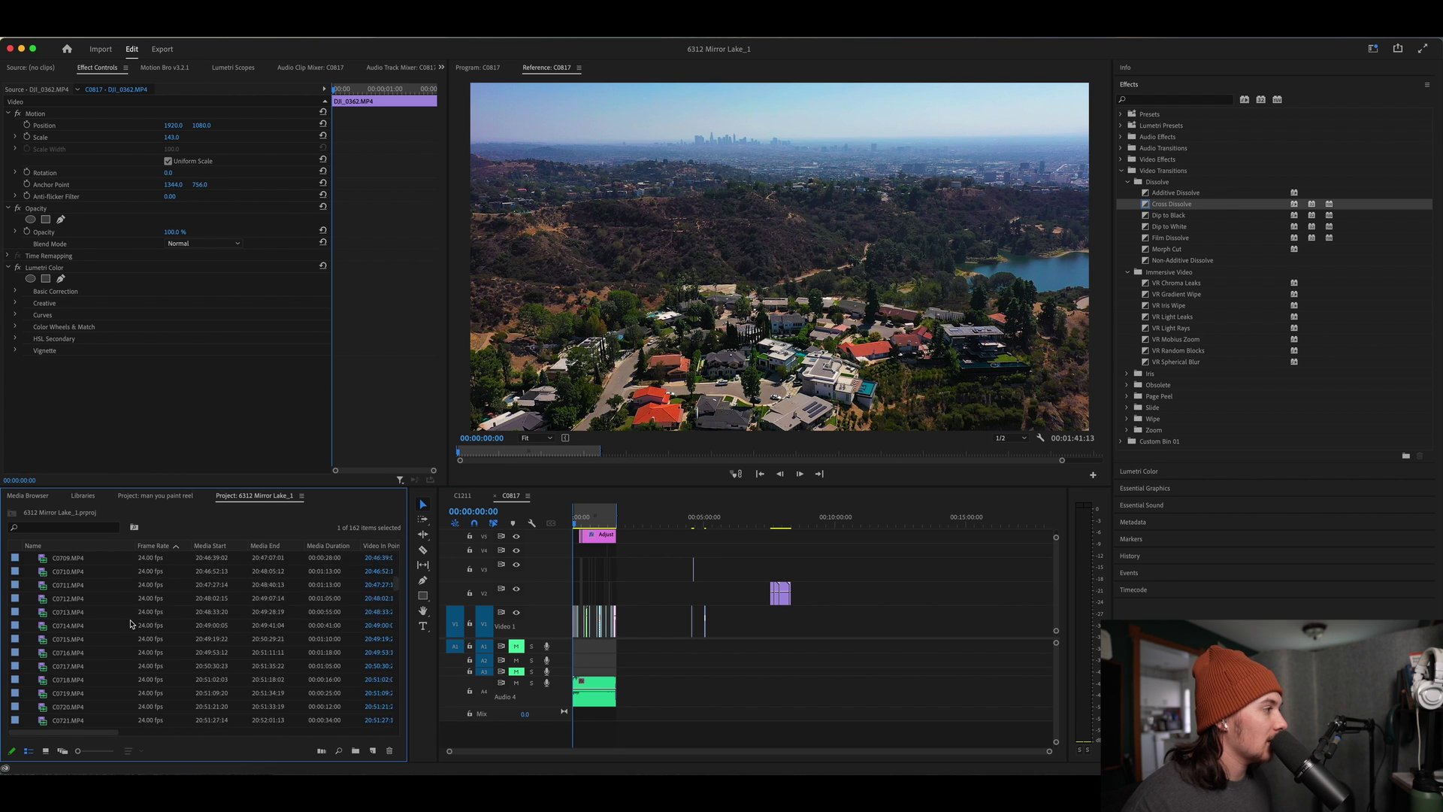
pyautogui.keyDown('shift'); pyautogui.click(102, 696); pyautogui.keyUp('shift')
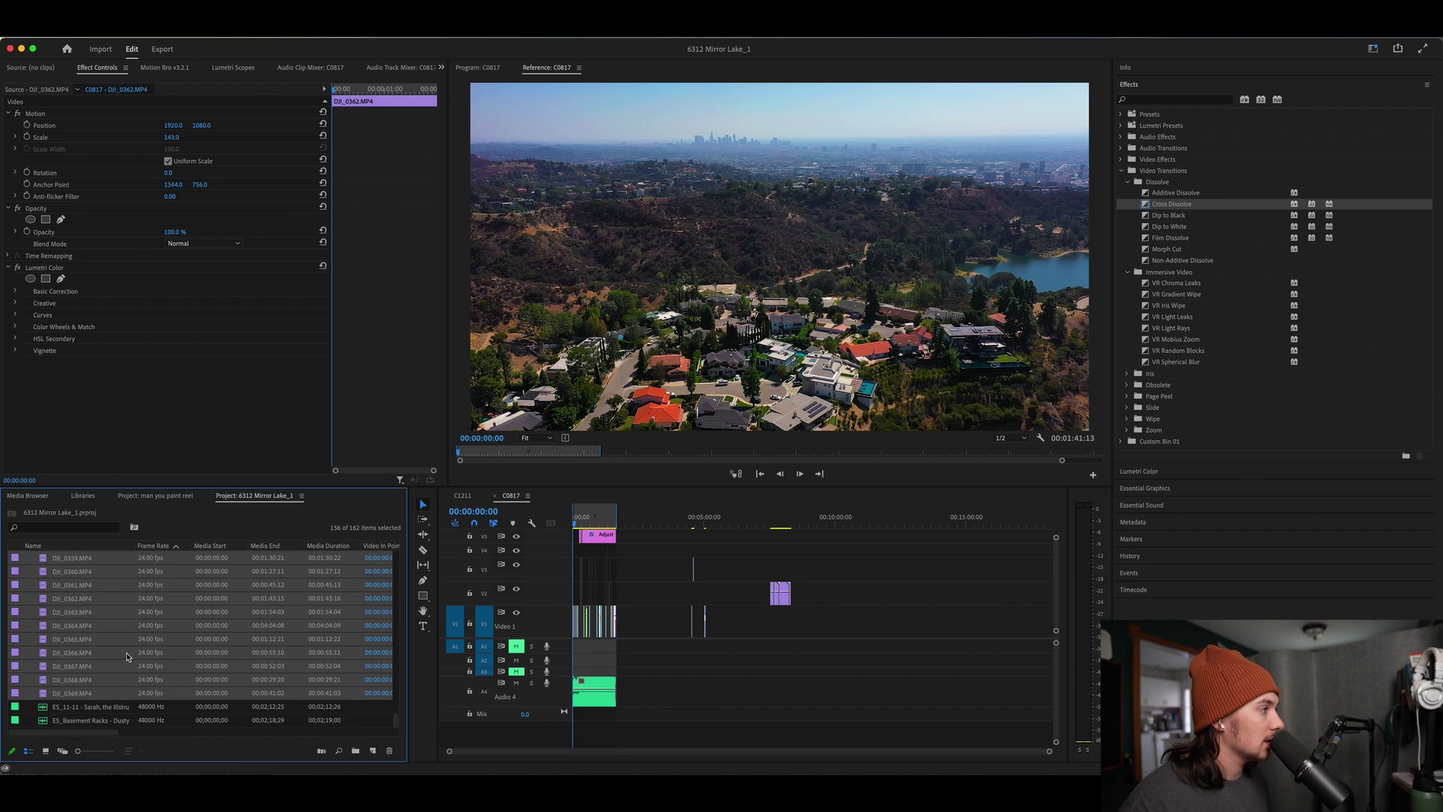
# View the Interpret Footage settings for the selected clips and leave them without making changes.
pyautogui.scroll(5, 128, 648)
pyautogui.scroll(2, 128, 651)
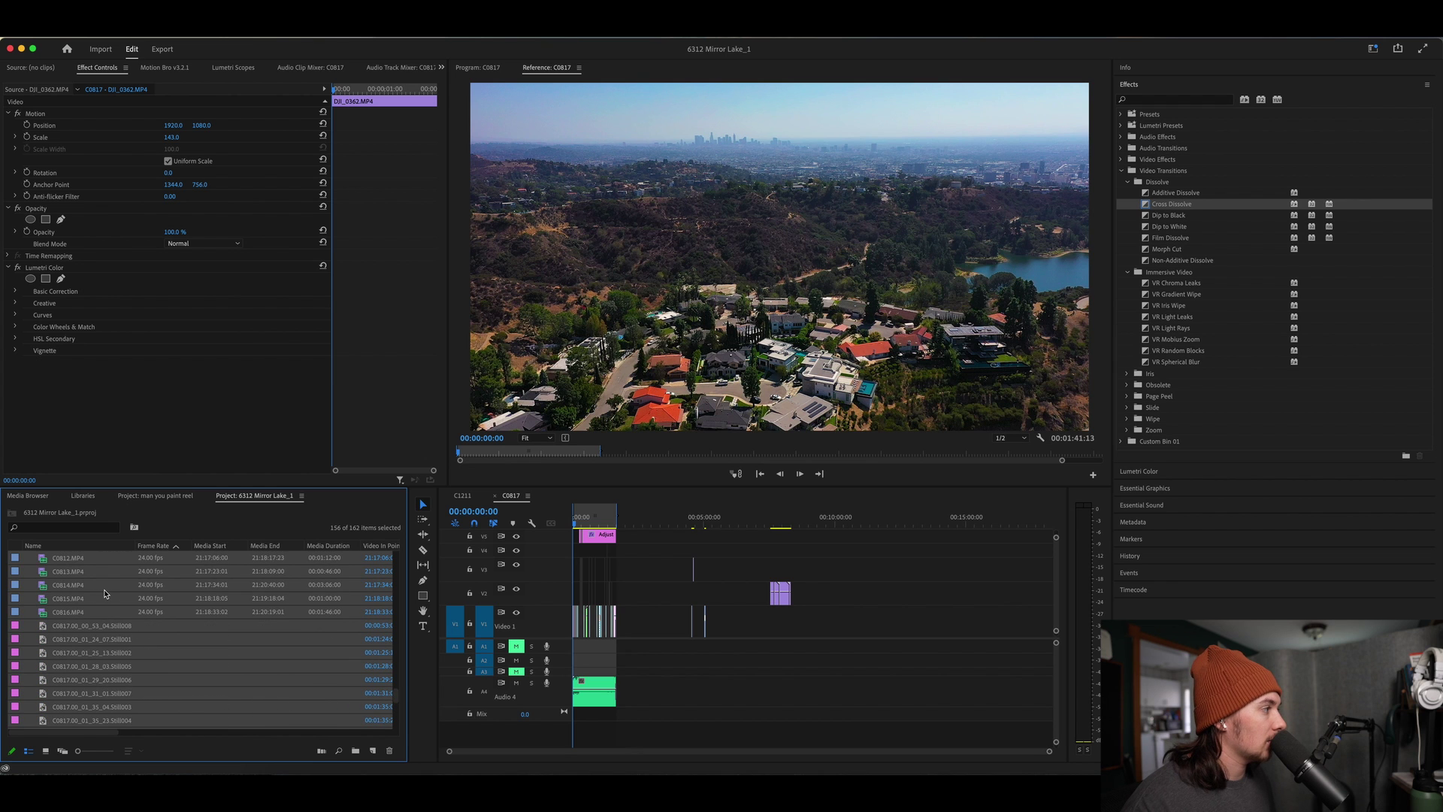
pyautogui.rightClick(107, 599)
pyautogui.moveTo(166, 461)
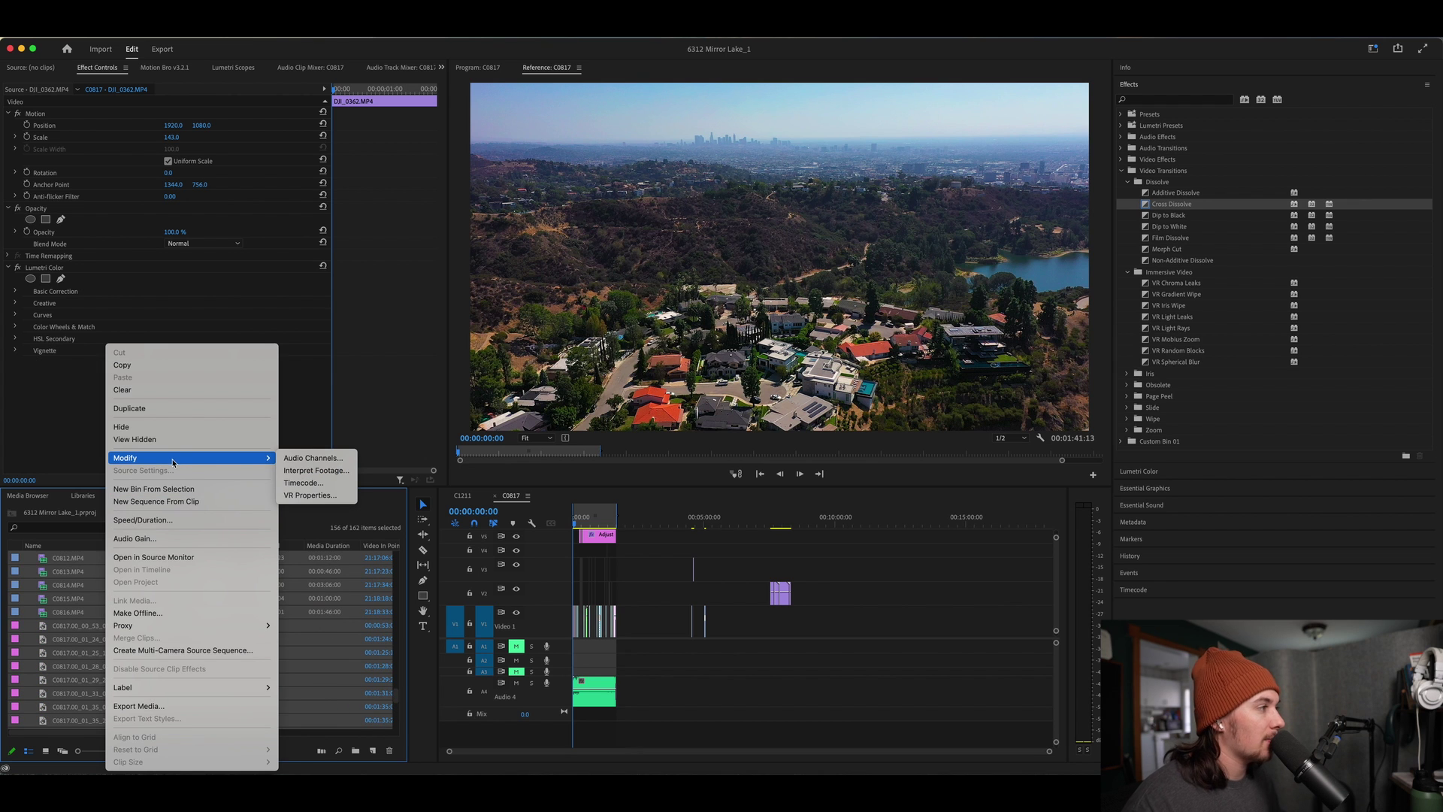
pyautogui.click(316, 470)
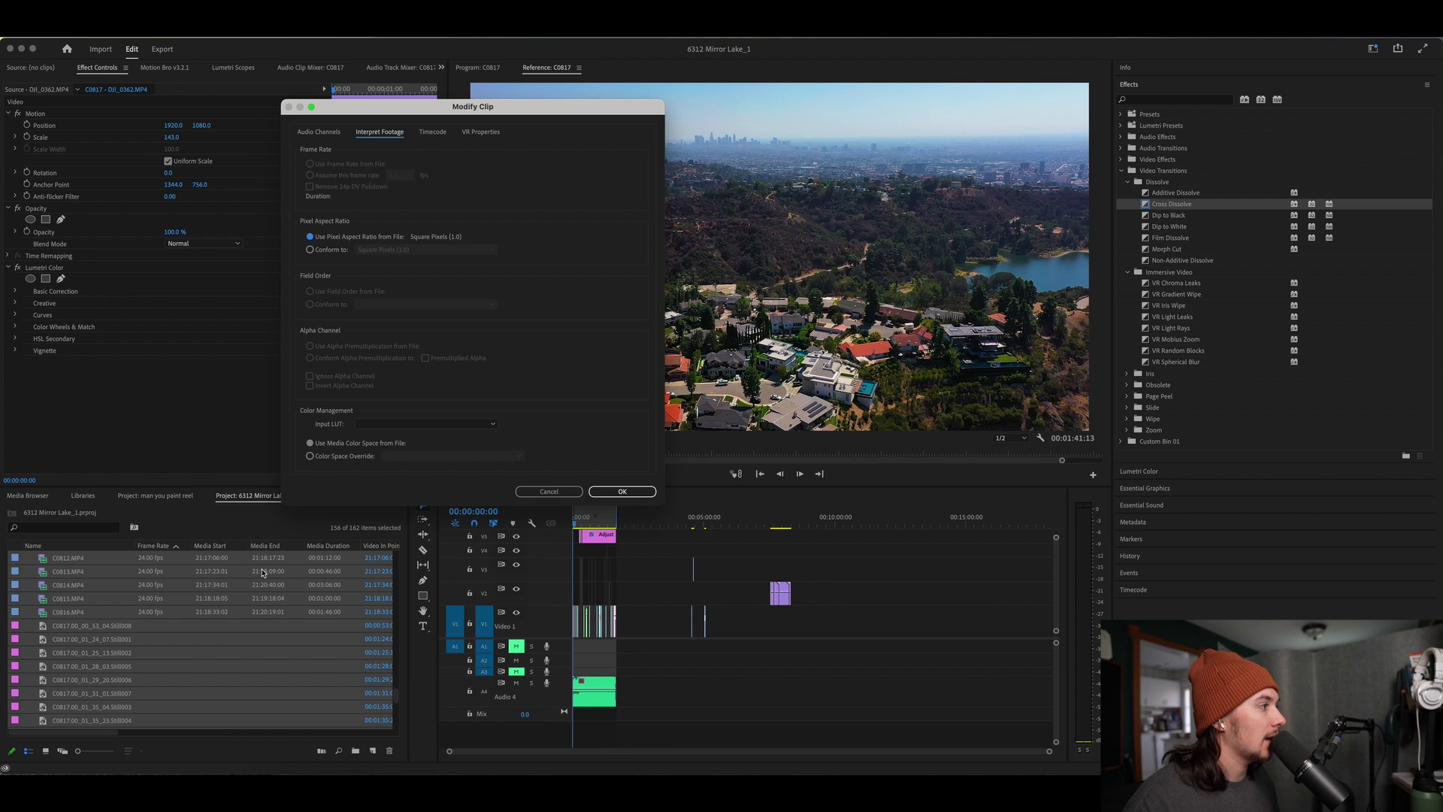
pyautogui.click(548, 492)
# Place all the selected clips in sequence C0817 on Video 1, starting after the existing edit at about 00:10:08.
pyautogui.scroll(5, 190, 603)
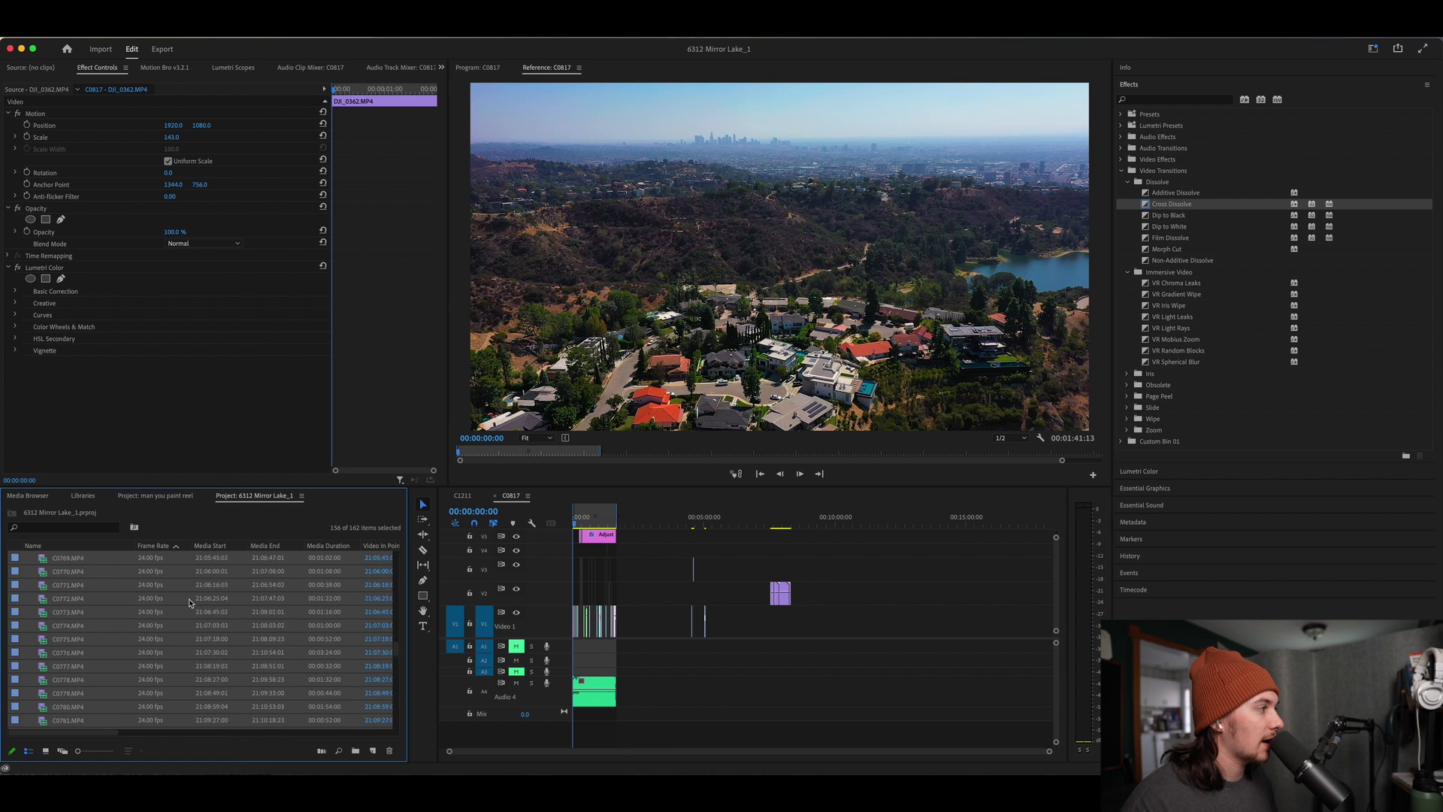
pyautogui.scroll(10, 190, 603)
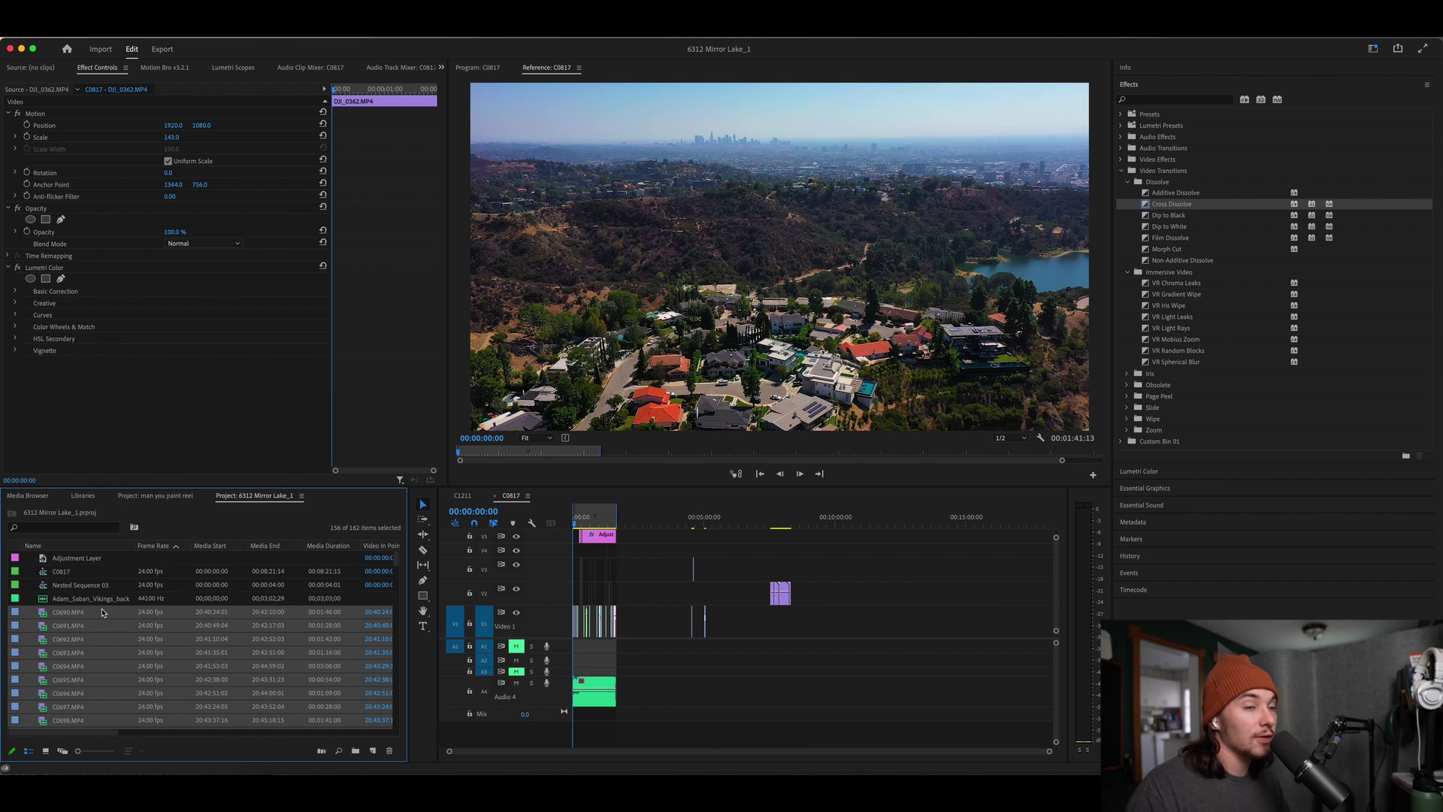
pyautogui.moveTo(102, 612); pyautogui.dragTo(843, 618)
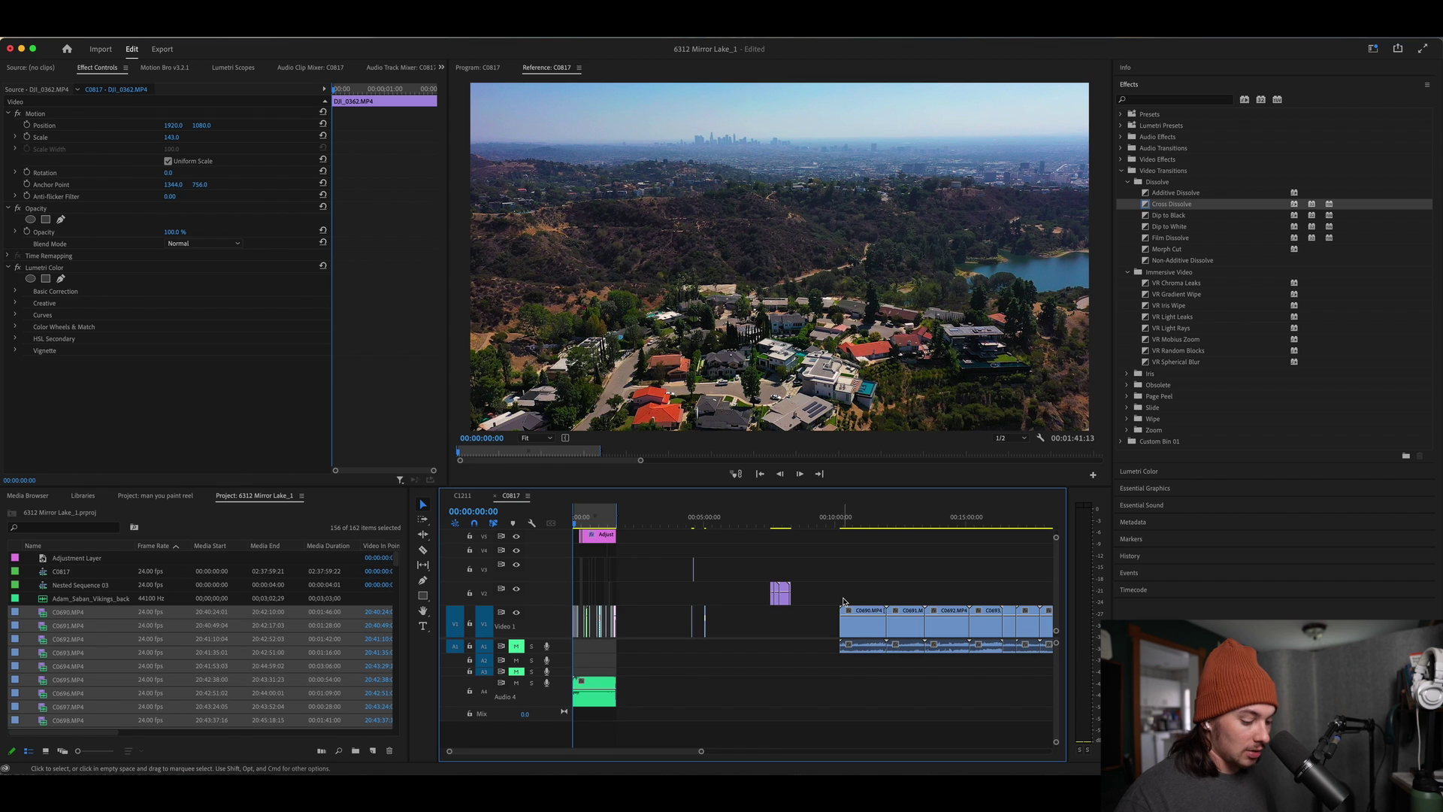
pyautogui.press('\\')
# Examine the raw footage laid out on the timeline, from its first clip to the end of the last drone clip.
pyautogui.press('Down')
pyautogui.hscroll(10, 682, 566)
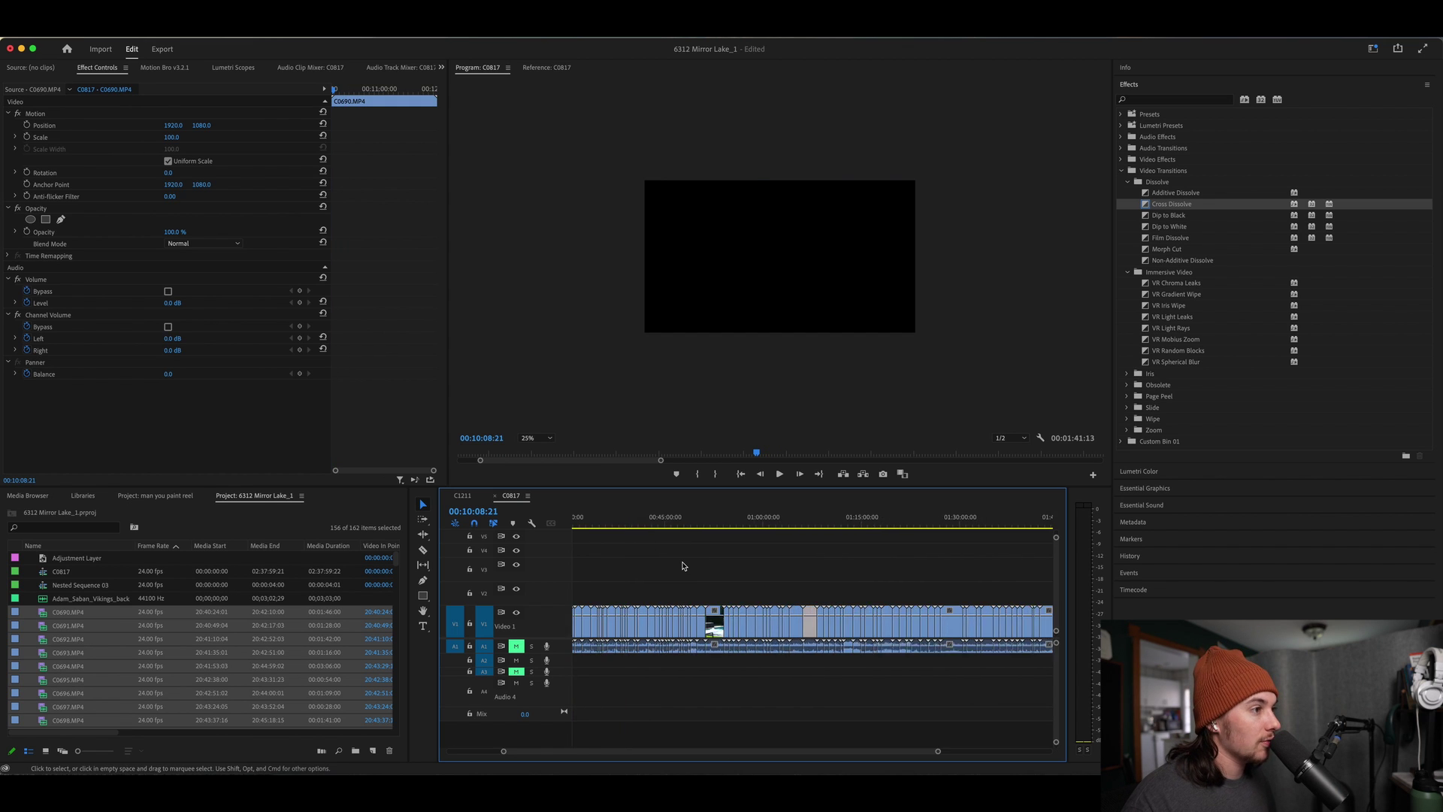
pyautogui.click(982, 524)
pyautogui.moveTo(984, 524); pyautogui.dragTo(991, 524)
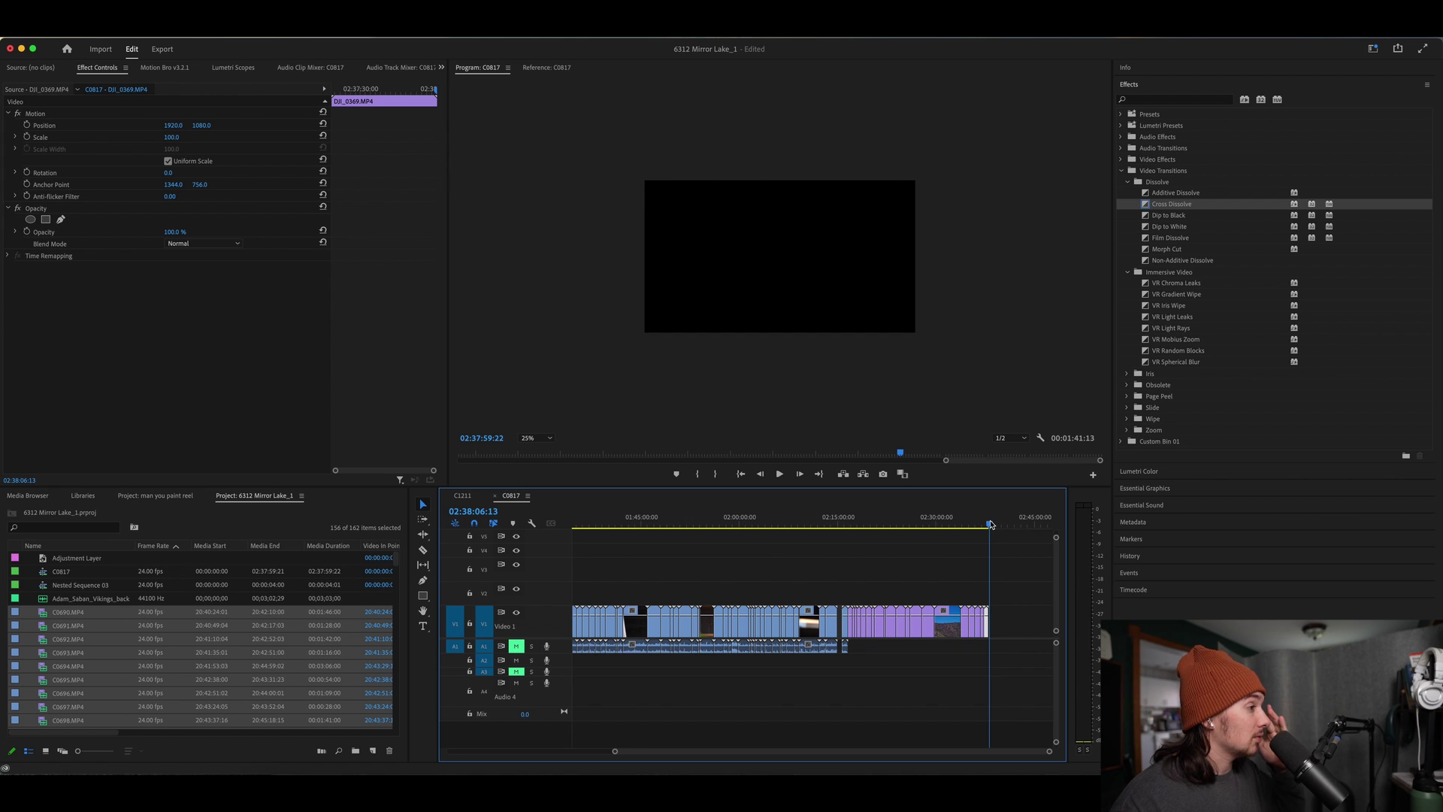
pyautogui.hscroll(-10, 651, 528)
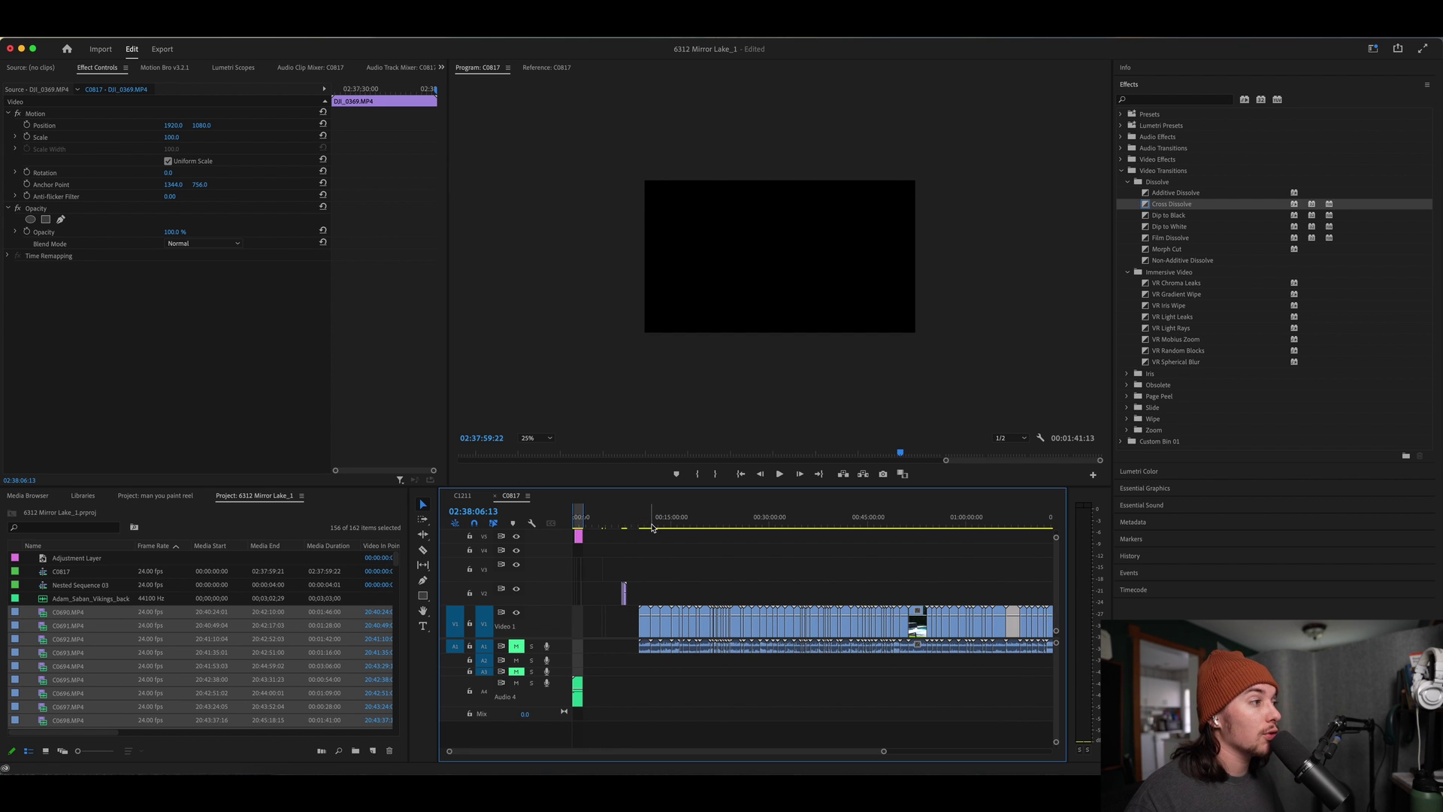
pyautogui.click(645, 524)
pyautogui.hscroll(2, 676, 566)
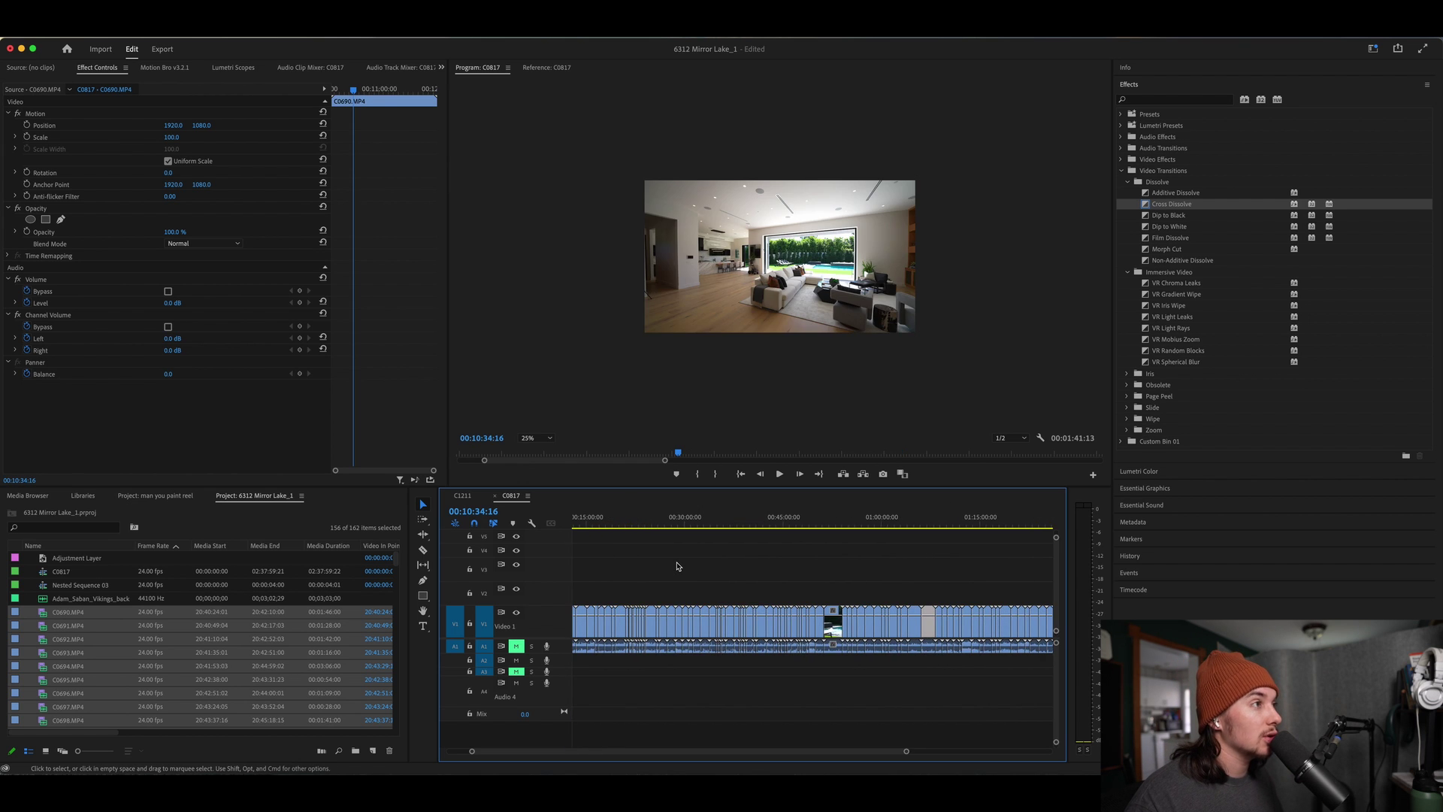
pyautogui.hscroll(-3, 676, 566)
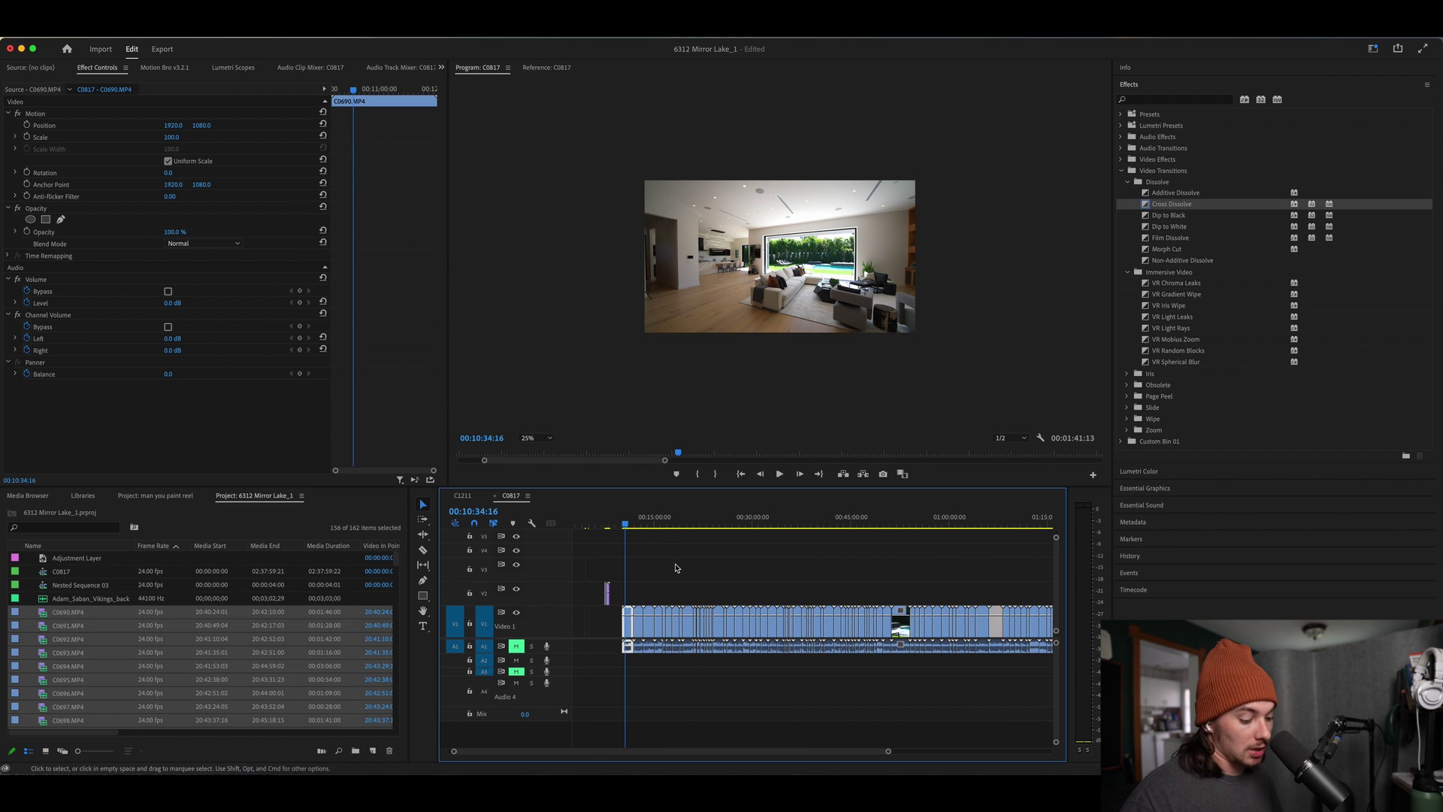
pyautogui.scroll(5, 675, 567)
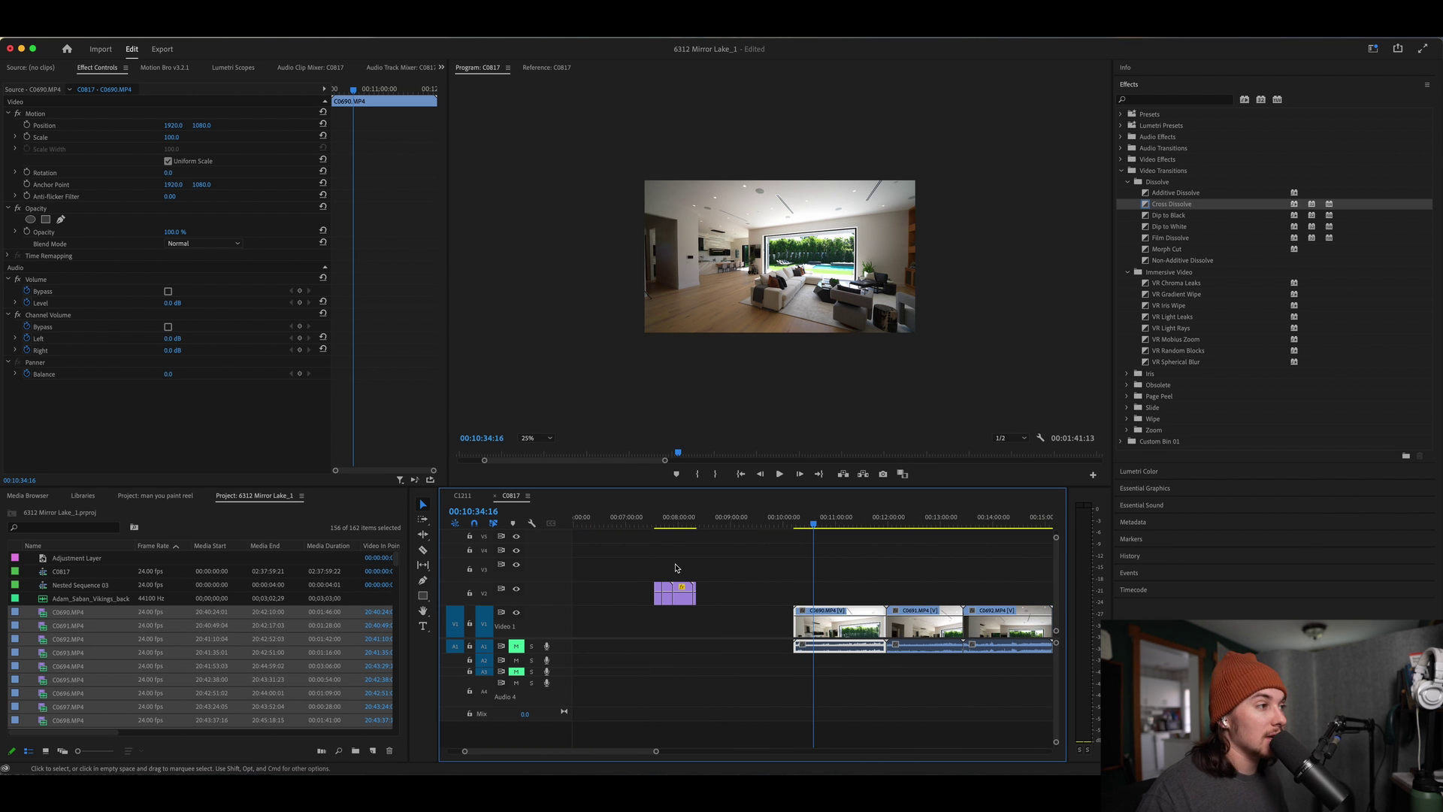
pyautogui.hscroll(2, 732, 591)
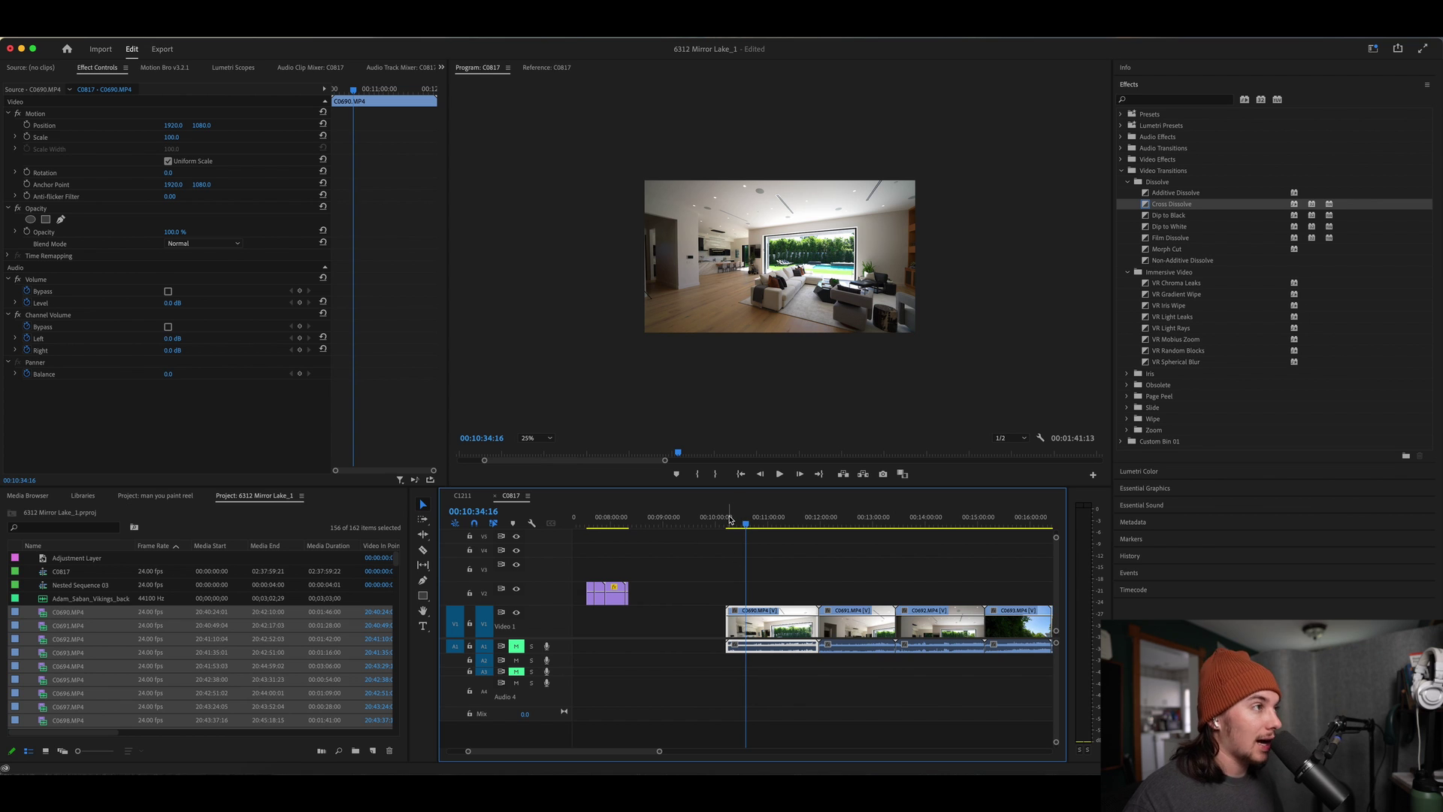
# Scrub into the first raw clip, C0690.MP4, and mark in and out points around that whole clip.
pyautogui.moveTo(723, 523); pyautogui.dragTo(771, 526)
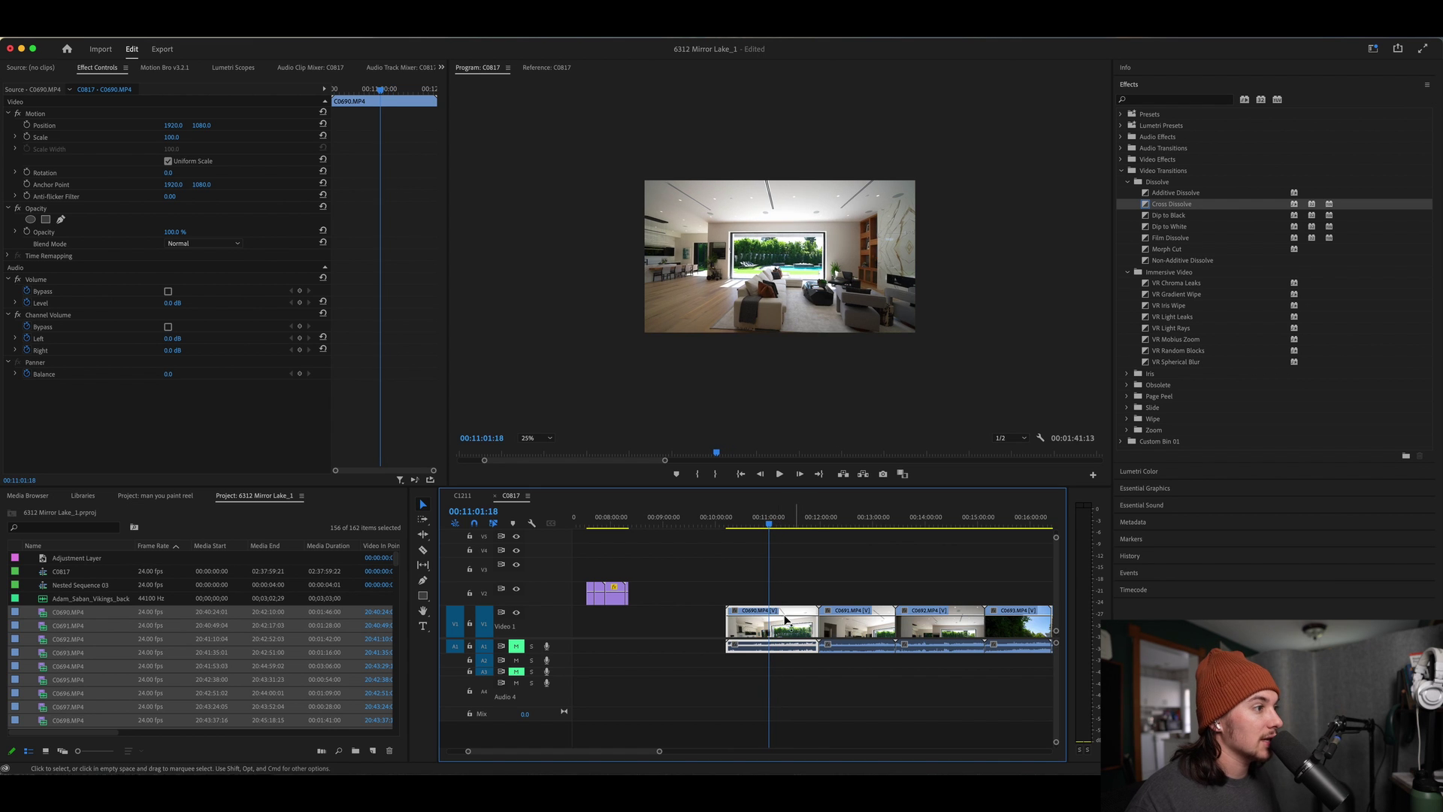
pyautogui.press('x')
pyautogui.press('-')
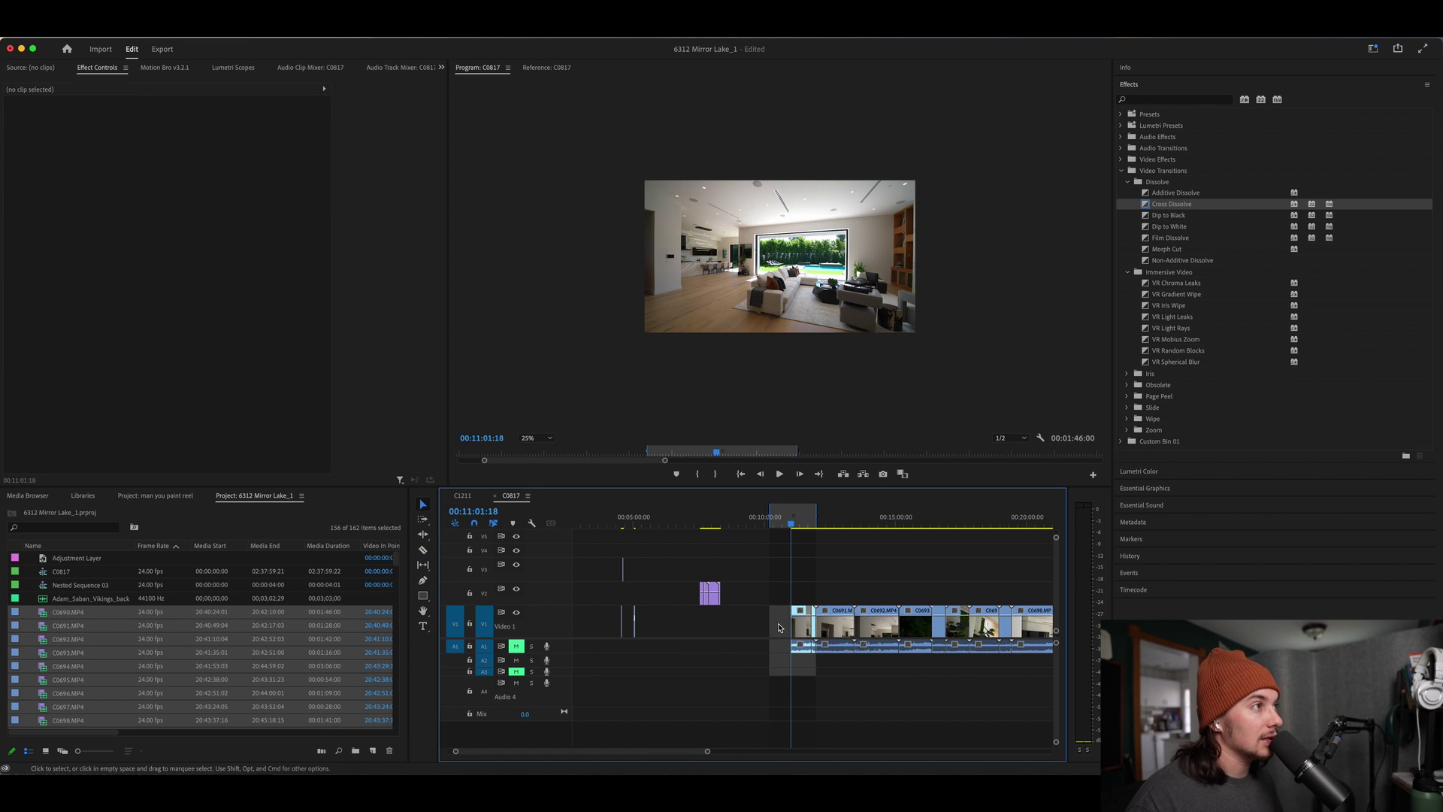
pyautogui.press('-')
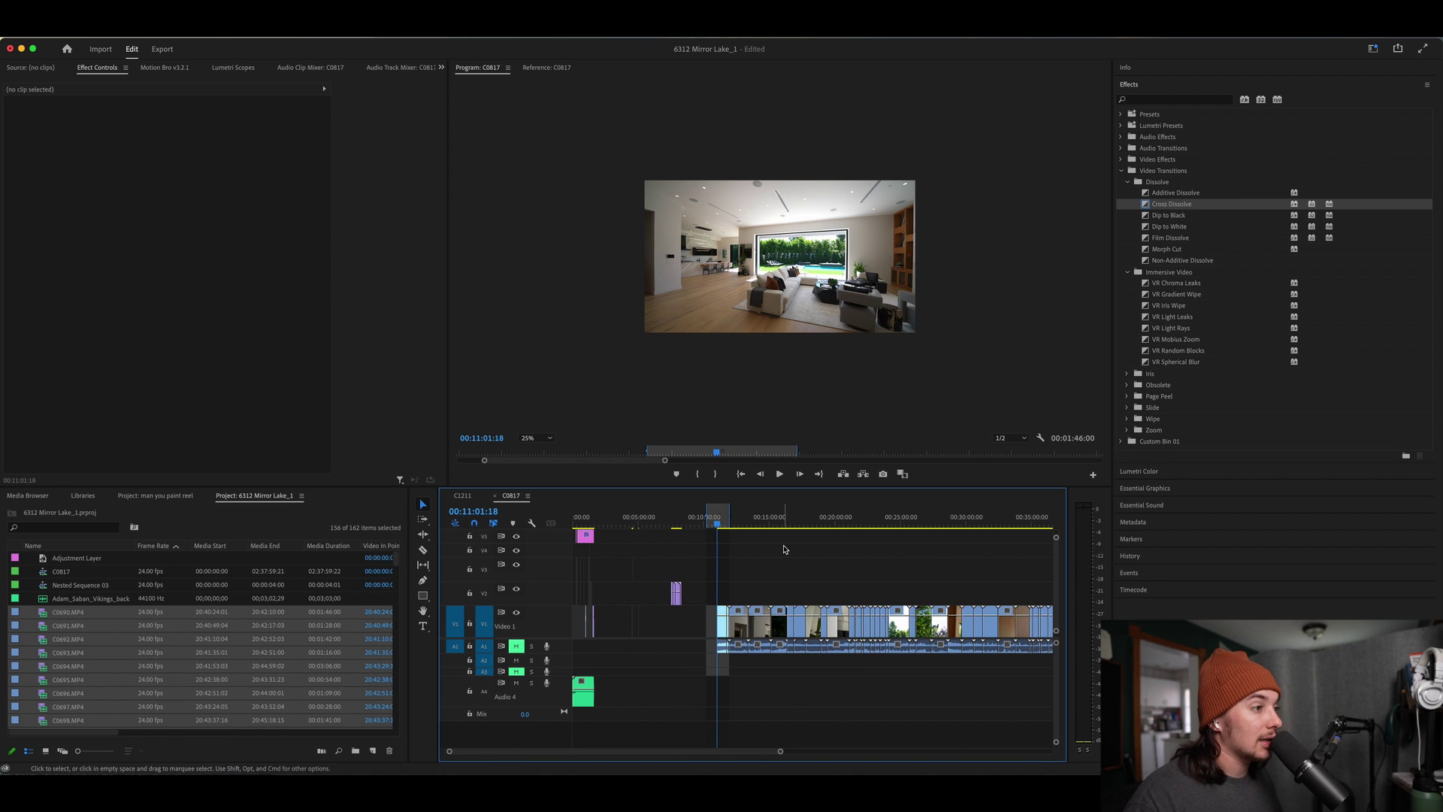
pyautogui.hscroll(5, 784, 549)
pyautogui.press('-')
pyautogui.press('-')
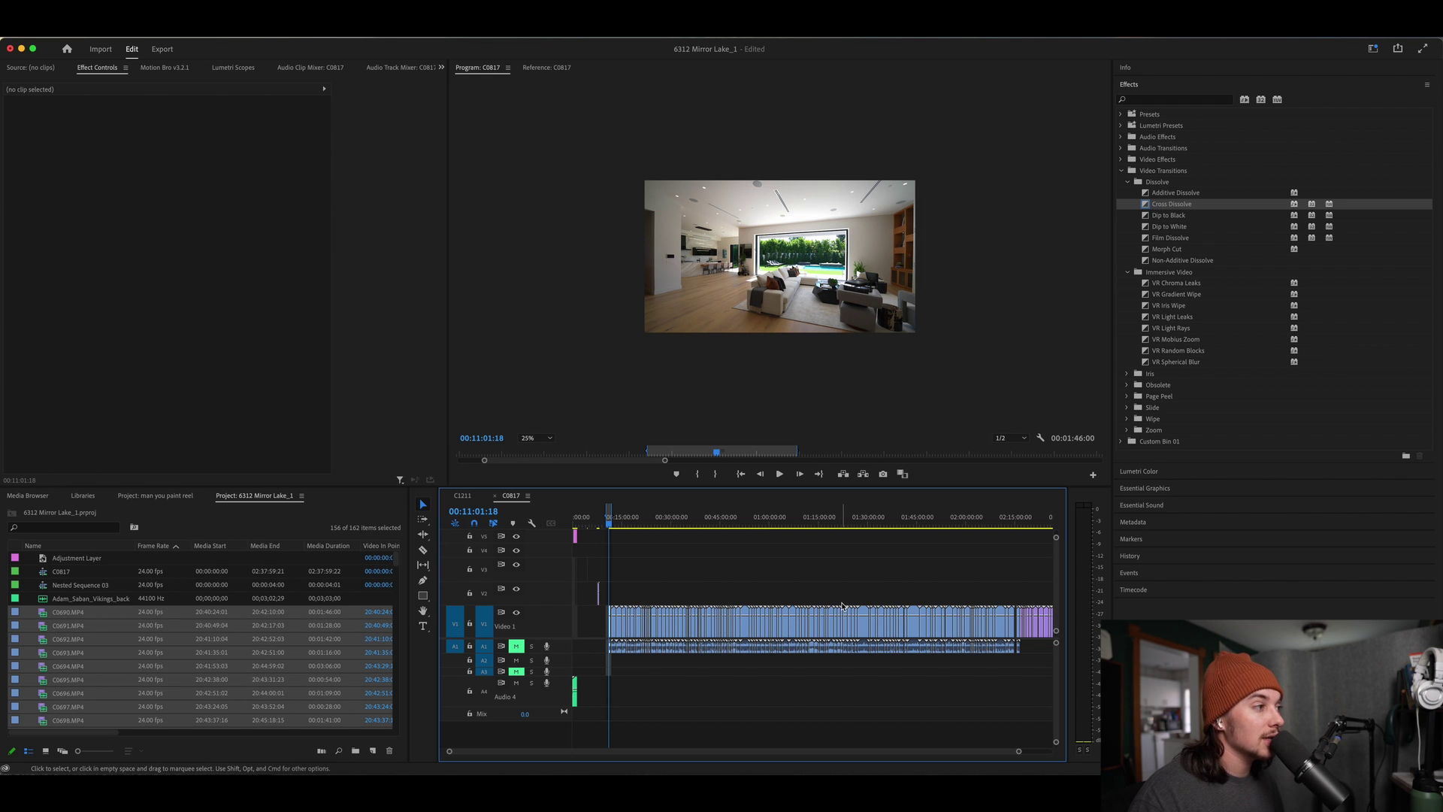
# Solo the music track Audio 4 and play the edit from the beginning to about 7 seconds with the system volume lowered.
pyautogui.moveTo(587, 527); pyautogui.dragTo(561, 531)
pyautogui.press('=')
pyautogui.press('=')
pyautogui.press('=')
pyautogui.press('=')
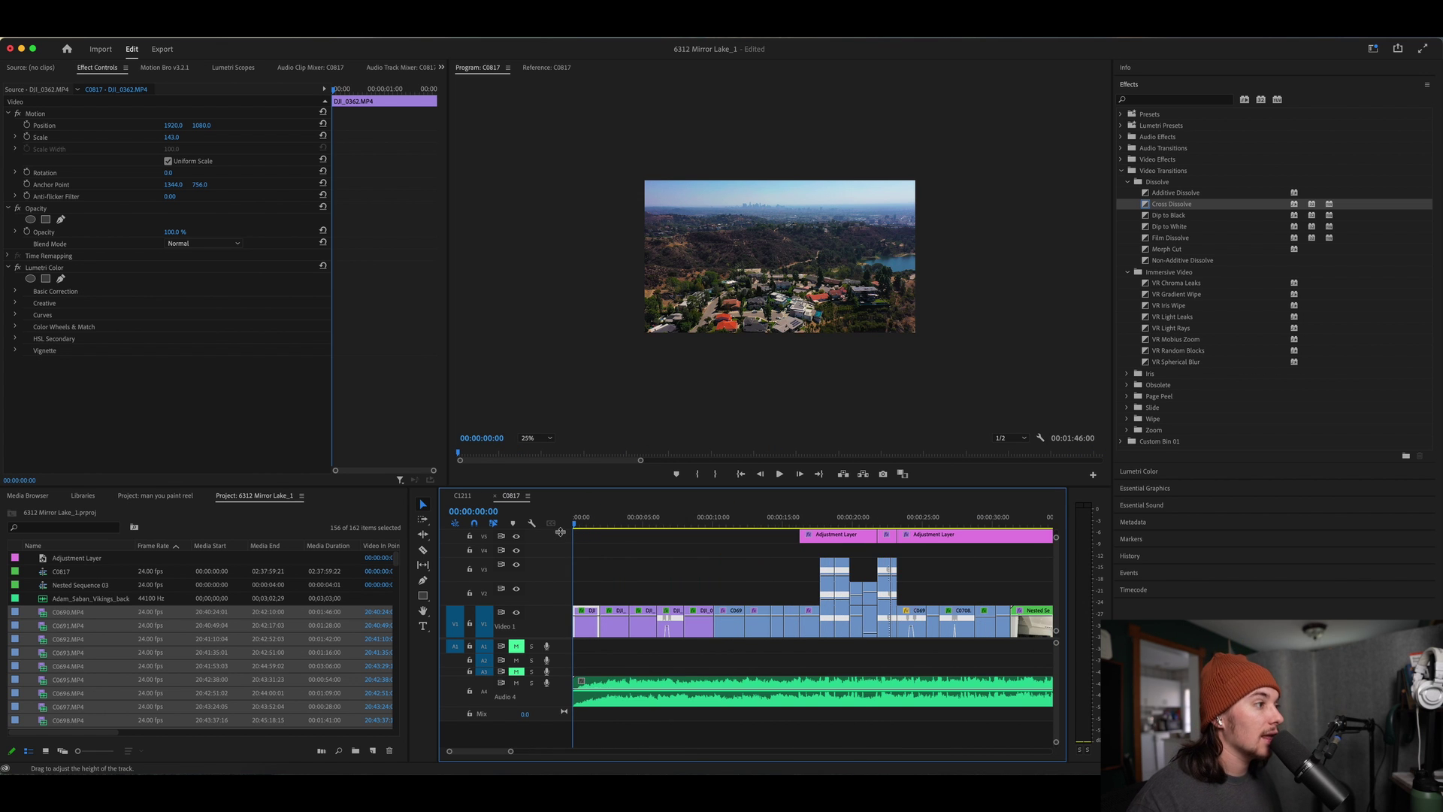
pyautogui.click(698, 687)
pyautogui.click(531, 683)
pyautogui.press('space')
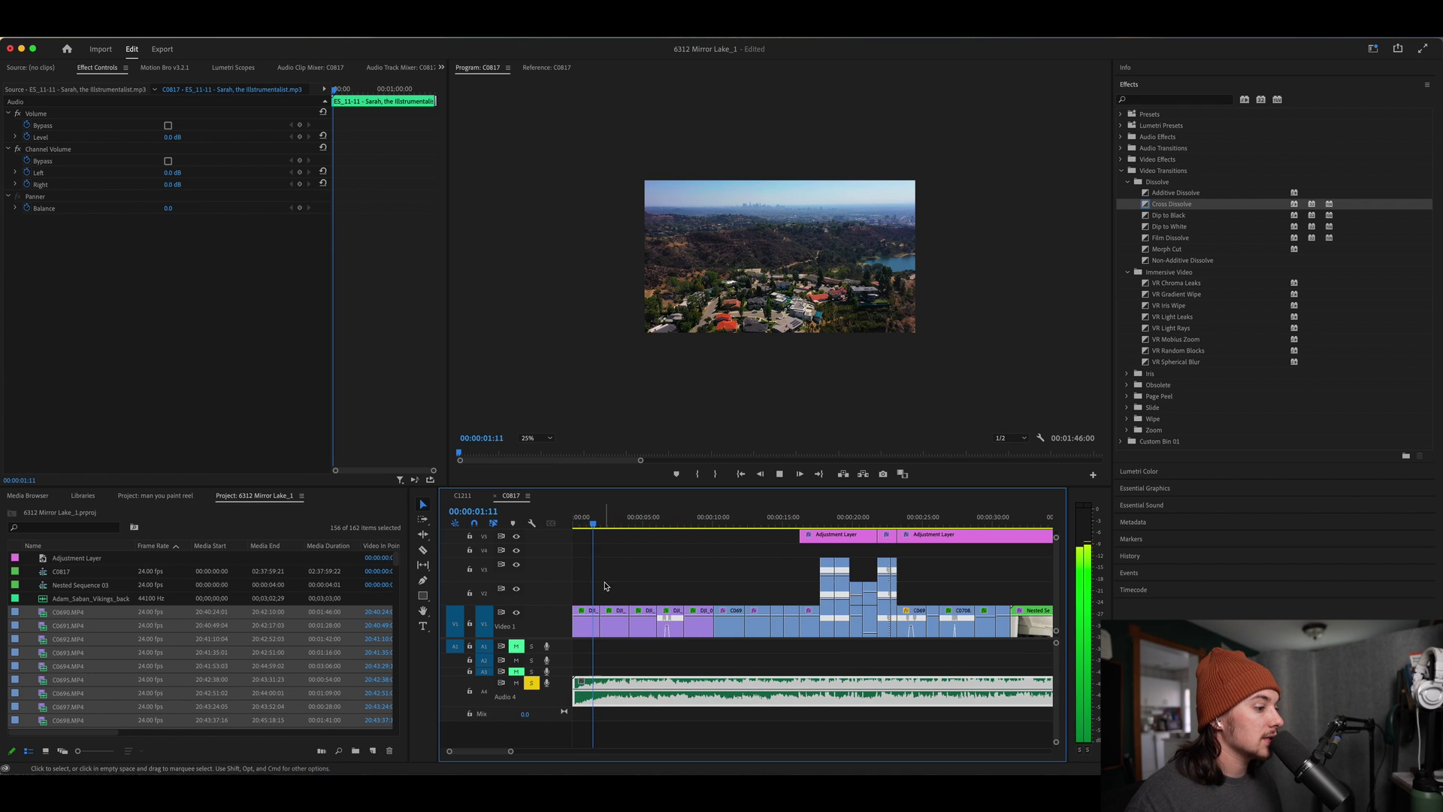
pyautogui.press('XF86AudioLowerVolume')
pyautogui.press('XF86AudioLowerVolume')
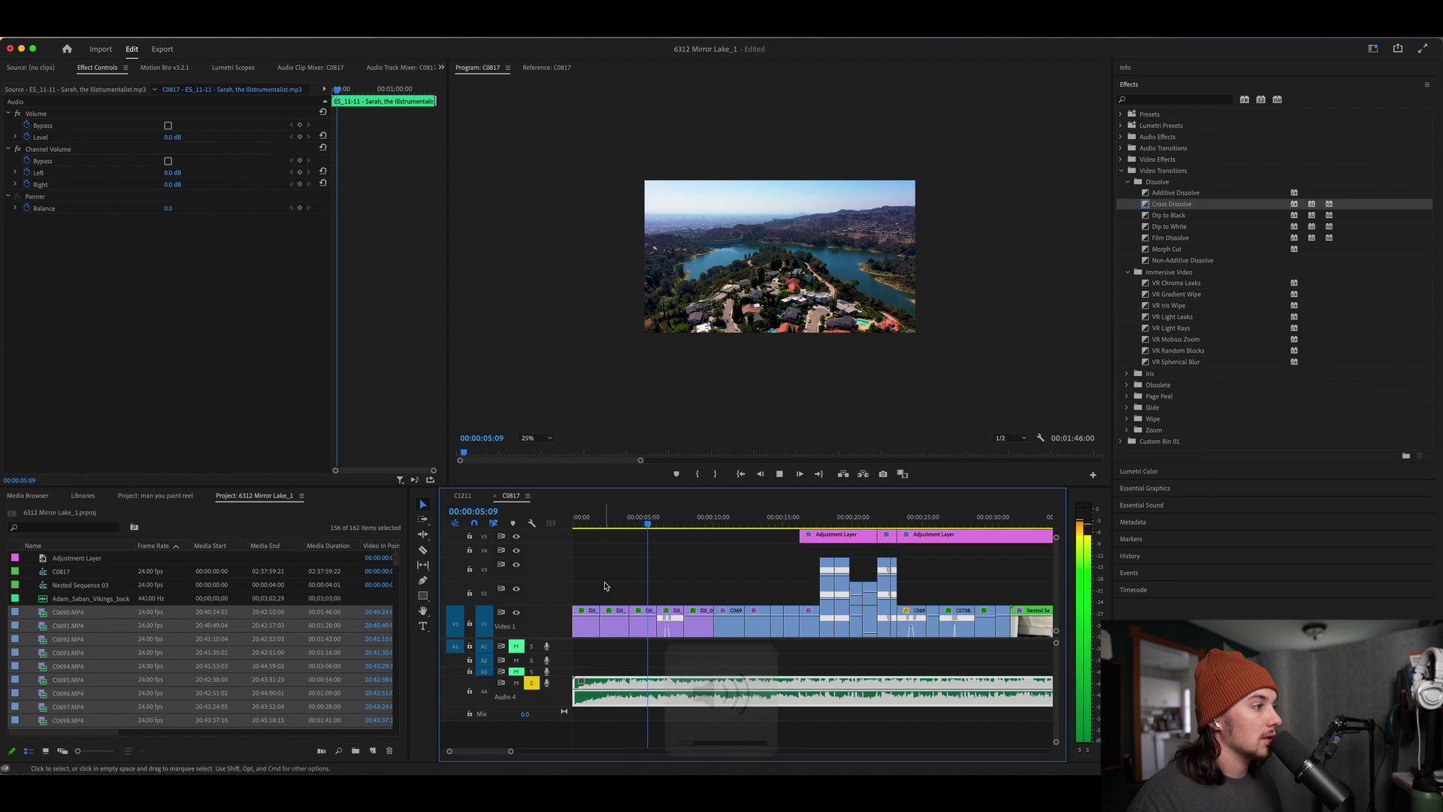
pyautogui.press('space')
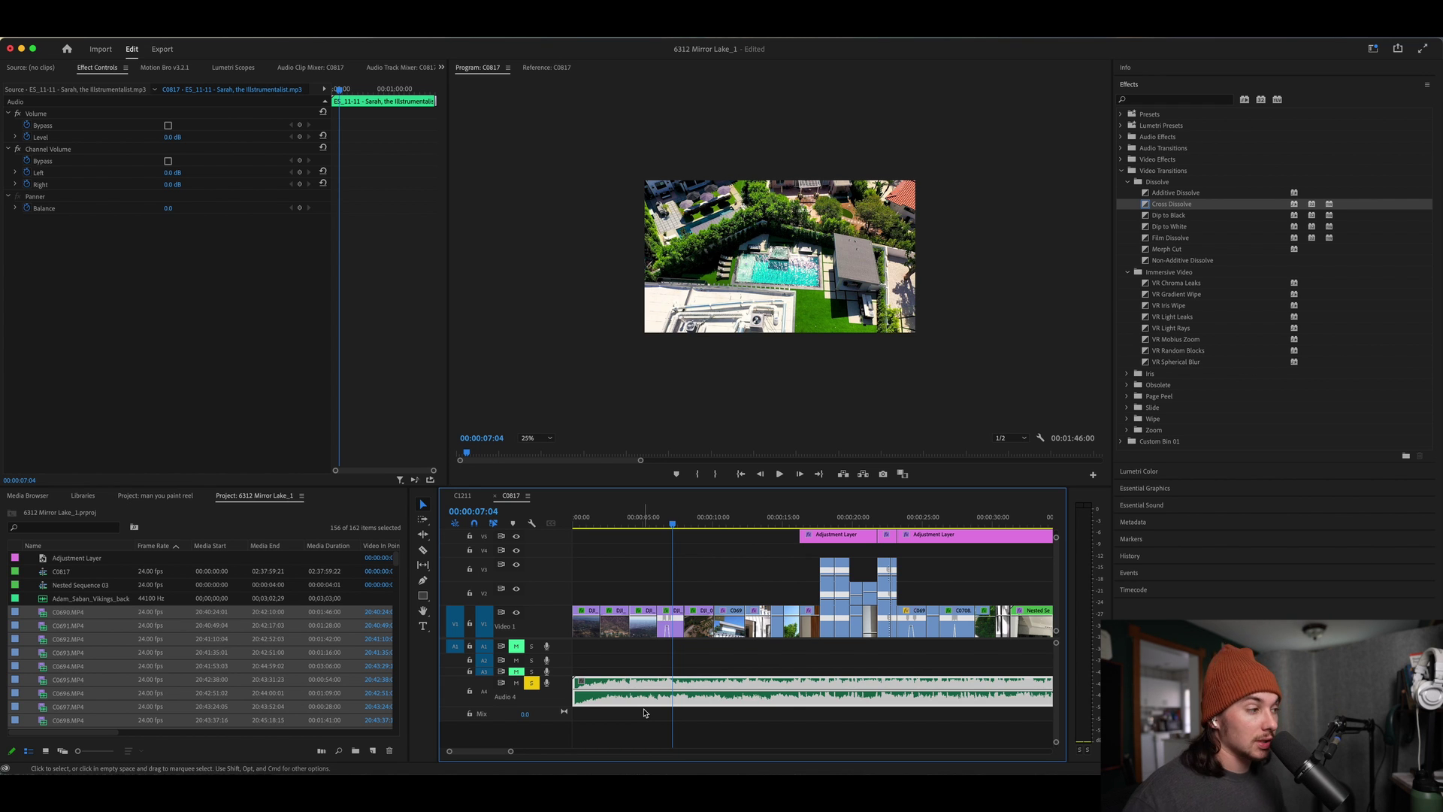
# Turn off the solo on Audio 4, play the edit on to about 18 seconds, and deselect the music clip.
pyautogui.click(531, 683)
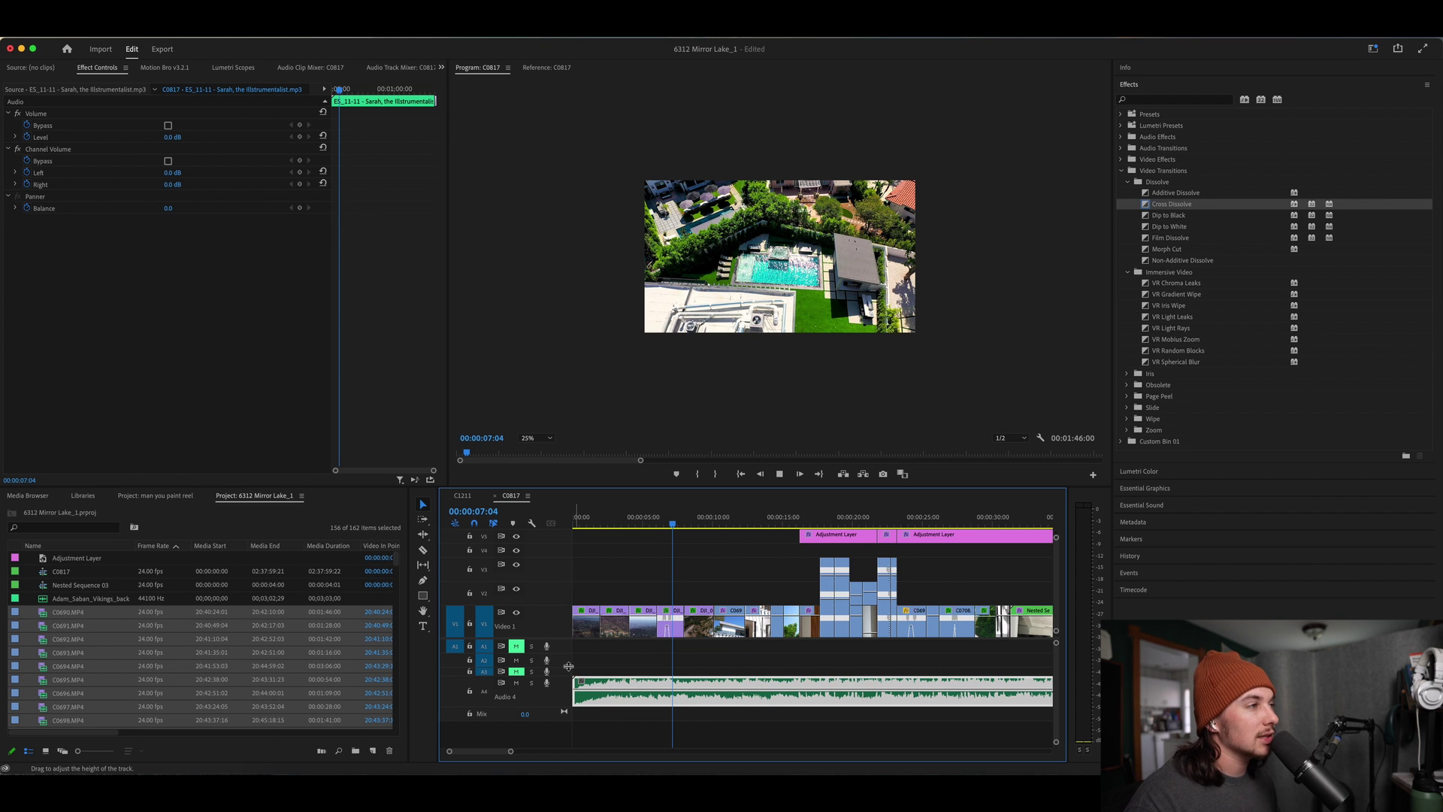
pyautogui.press('space')
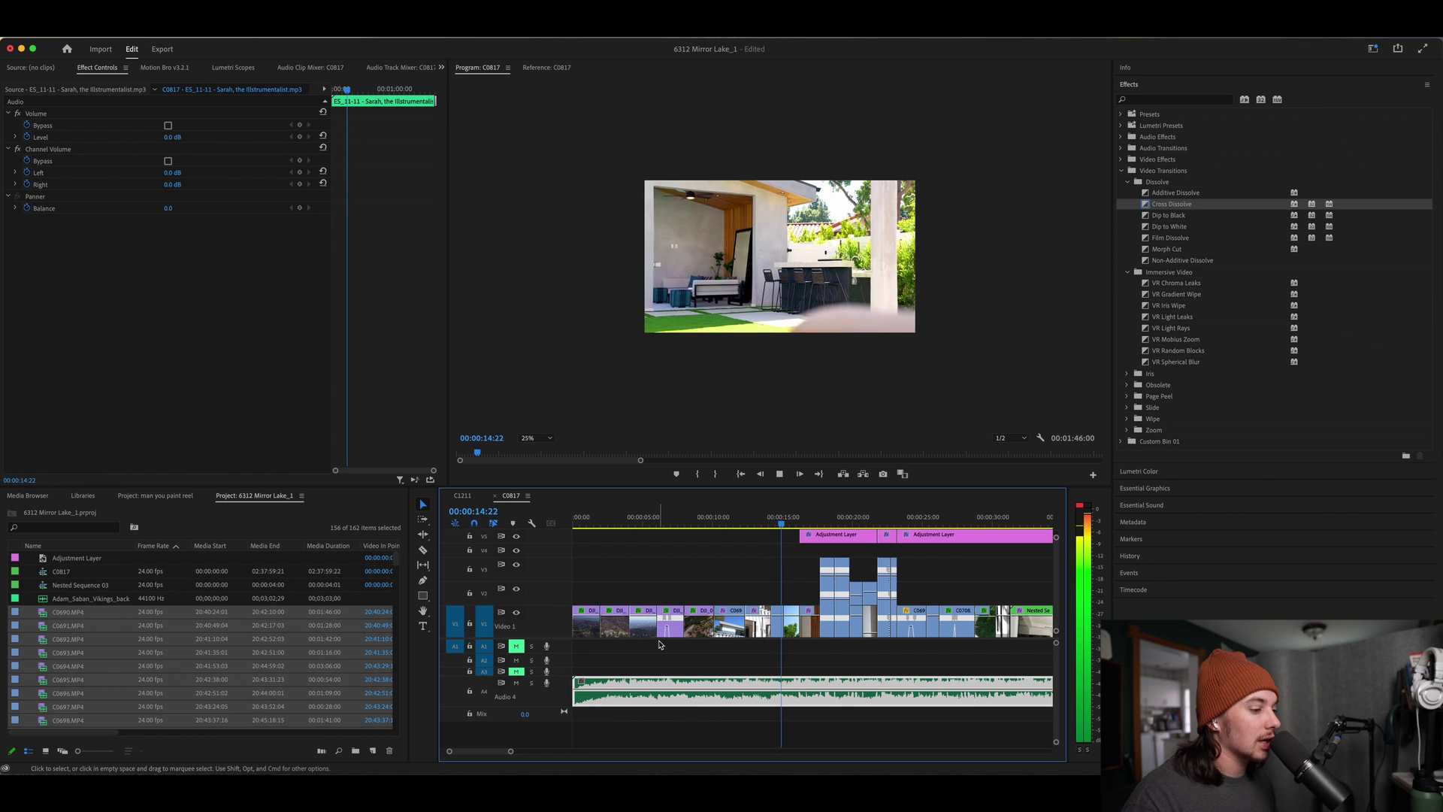
pyautogui.click(722, 585)
# Return to the start of the sequence and play the opening up to the second drone shot at about 2 seconds.
pyautogui.press('\\')
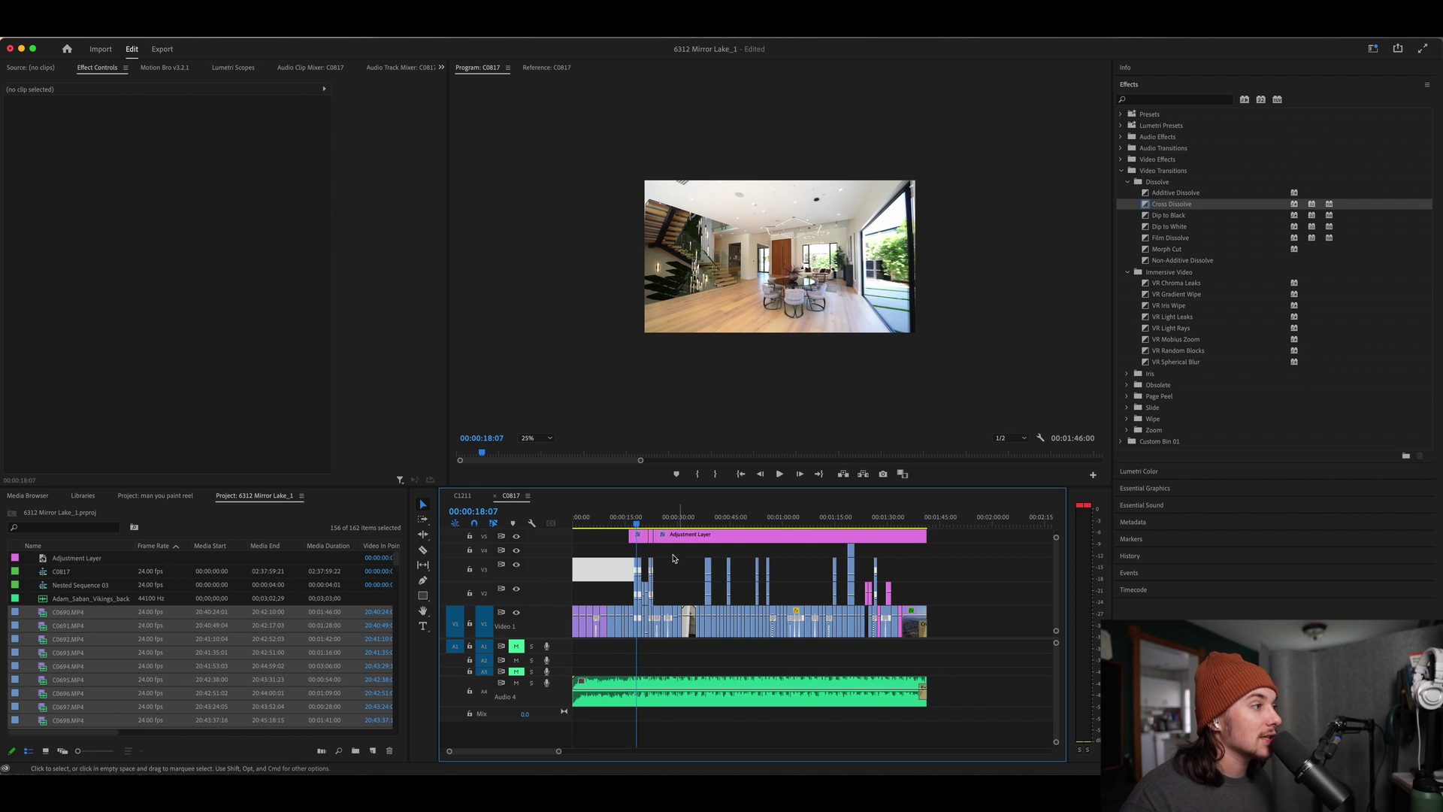
pyautogui.click(600, 518)
pyautogui.press('Home')
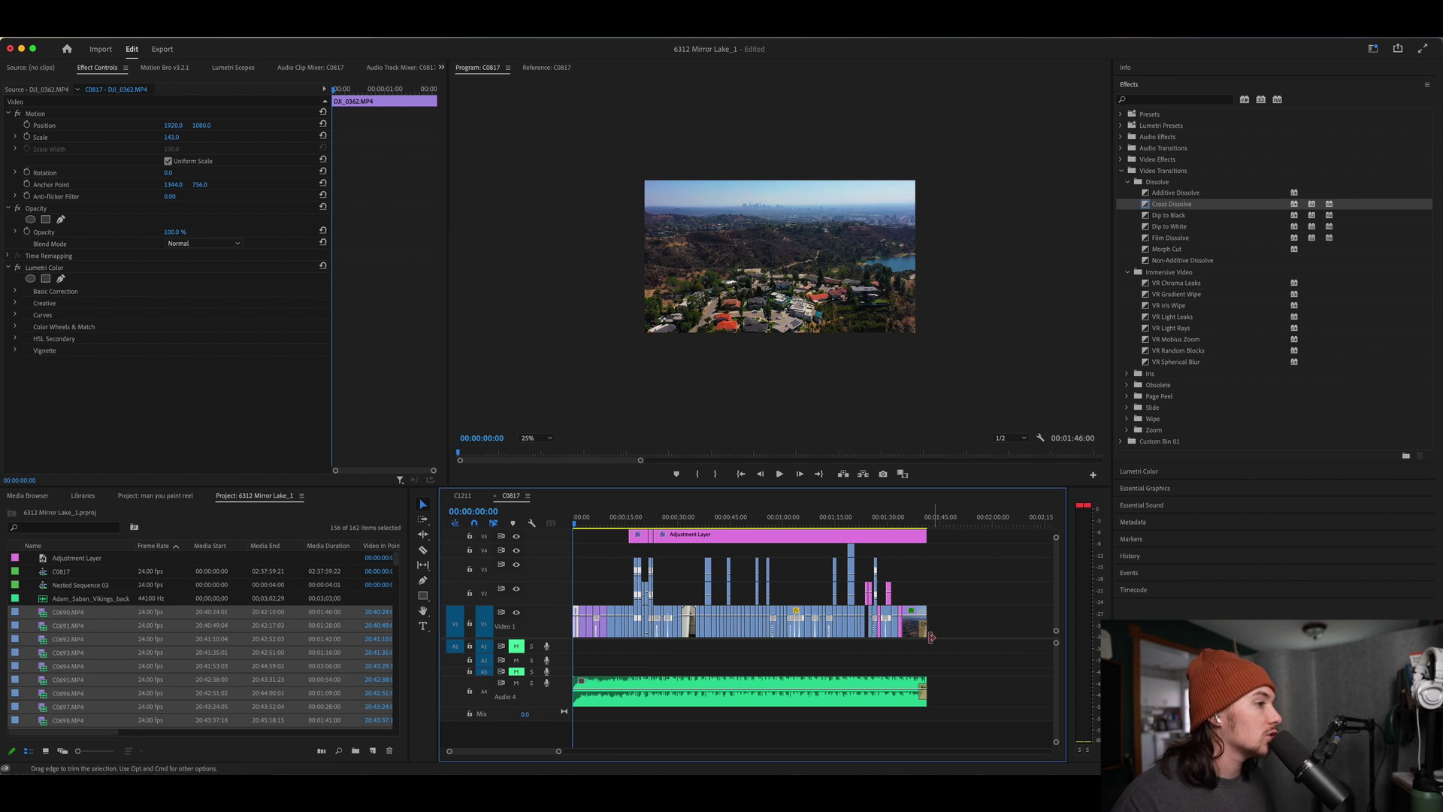
pyautogui.click(604, 518)
pyautogui.press('Home')
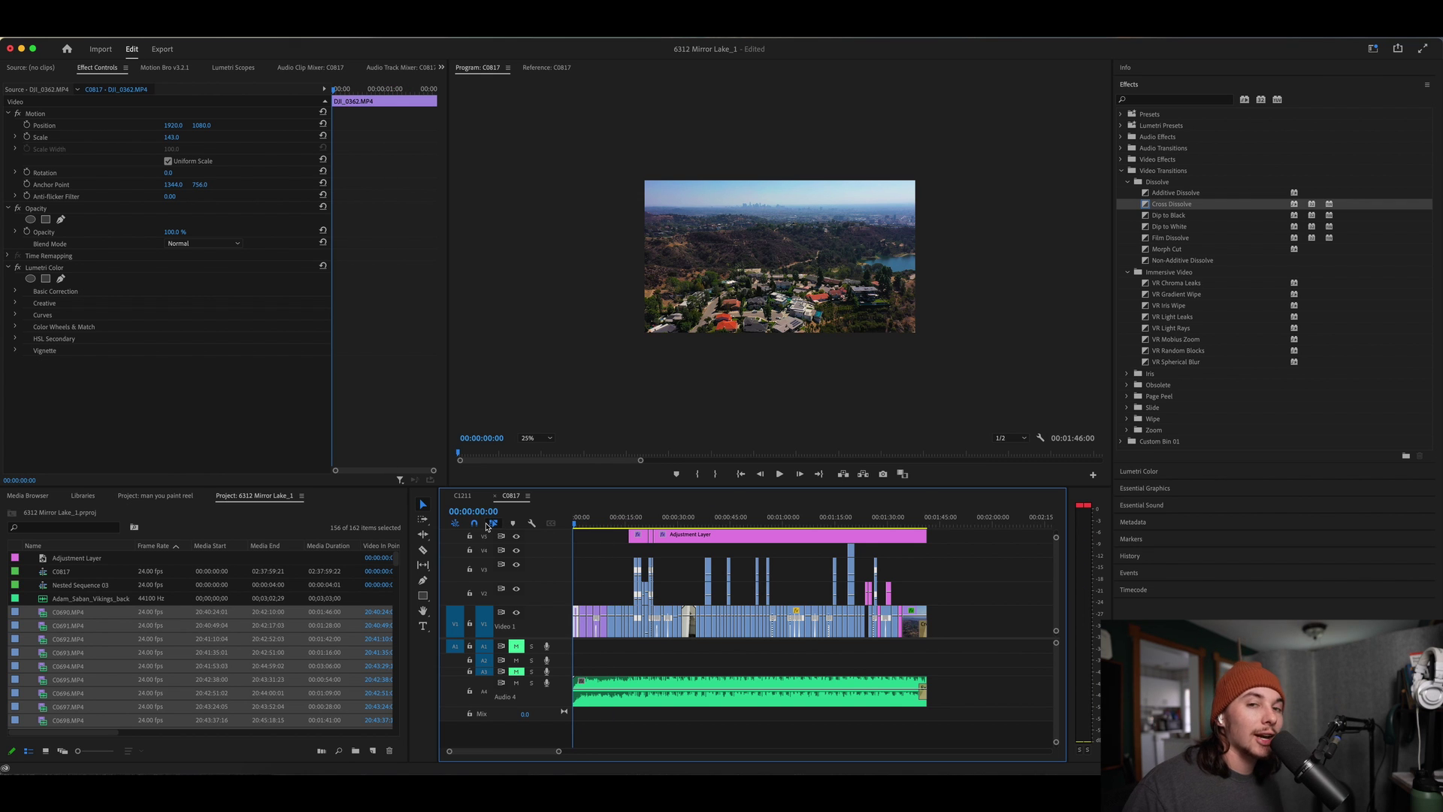
pyautogui.press('=')
pyautogui.press('=')
pyautogui.press('=')
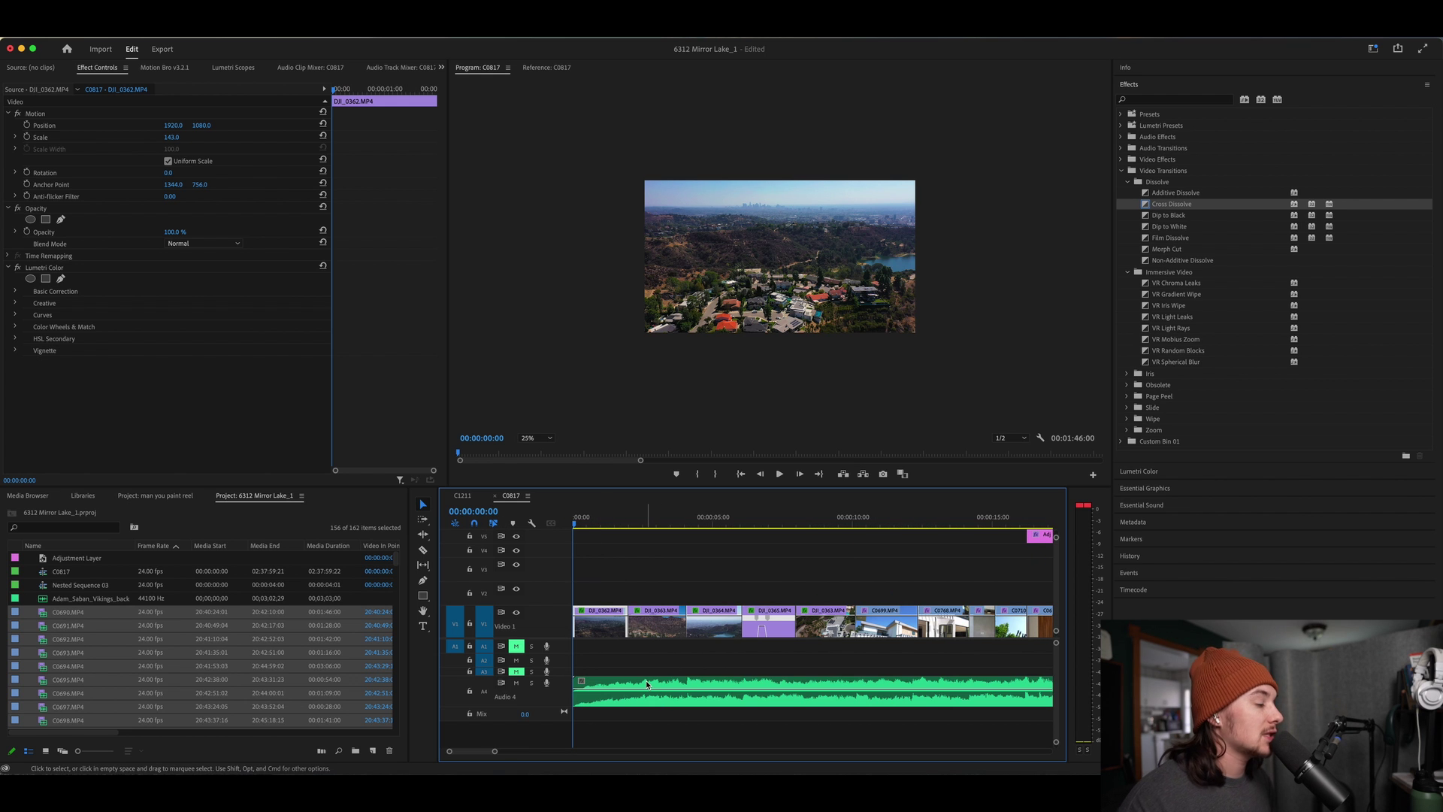
pyautogui.press('space')
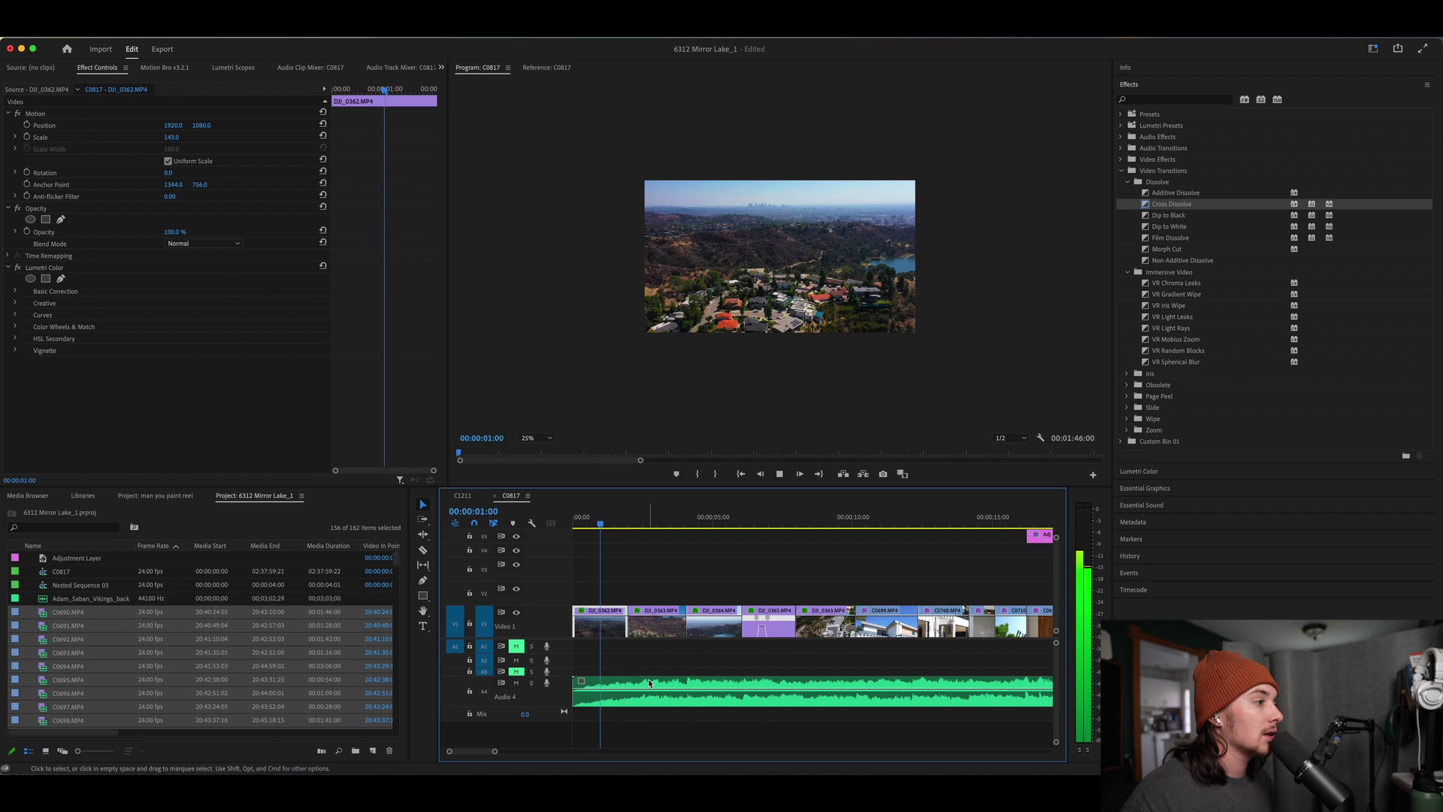
pyautogui.press('space')
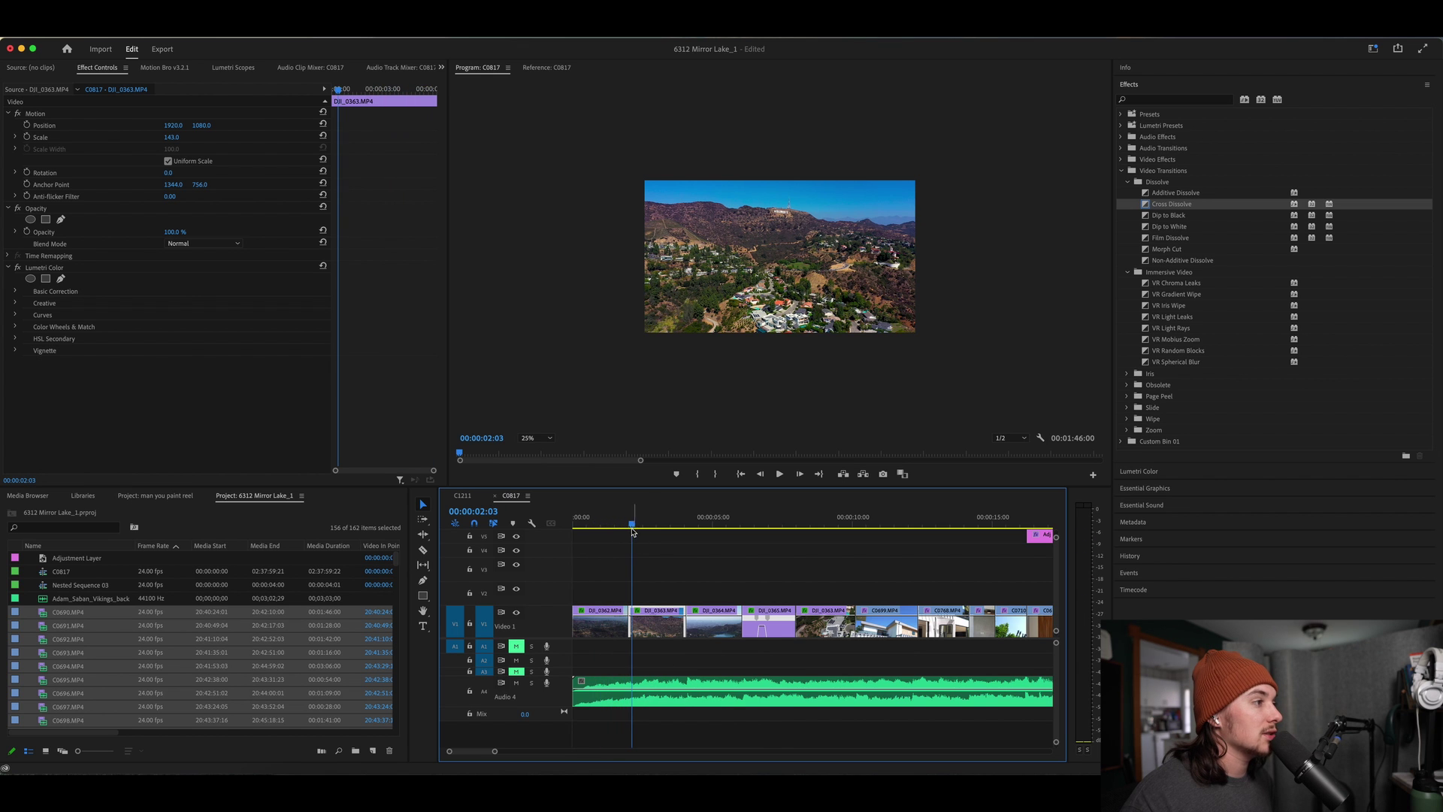
# Replay the opening drone shots to about 8 seconds with the volume raised, and place the playhead at 00:00:06:04 near the fourth clip's start.
pyautogui.moveTo(626, 530); pyautogui.dragTo(591, 532)
pyautogui.press('space')
pyautogui.press('XF86AudioRaiseVolume')
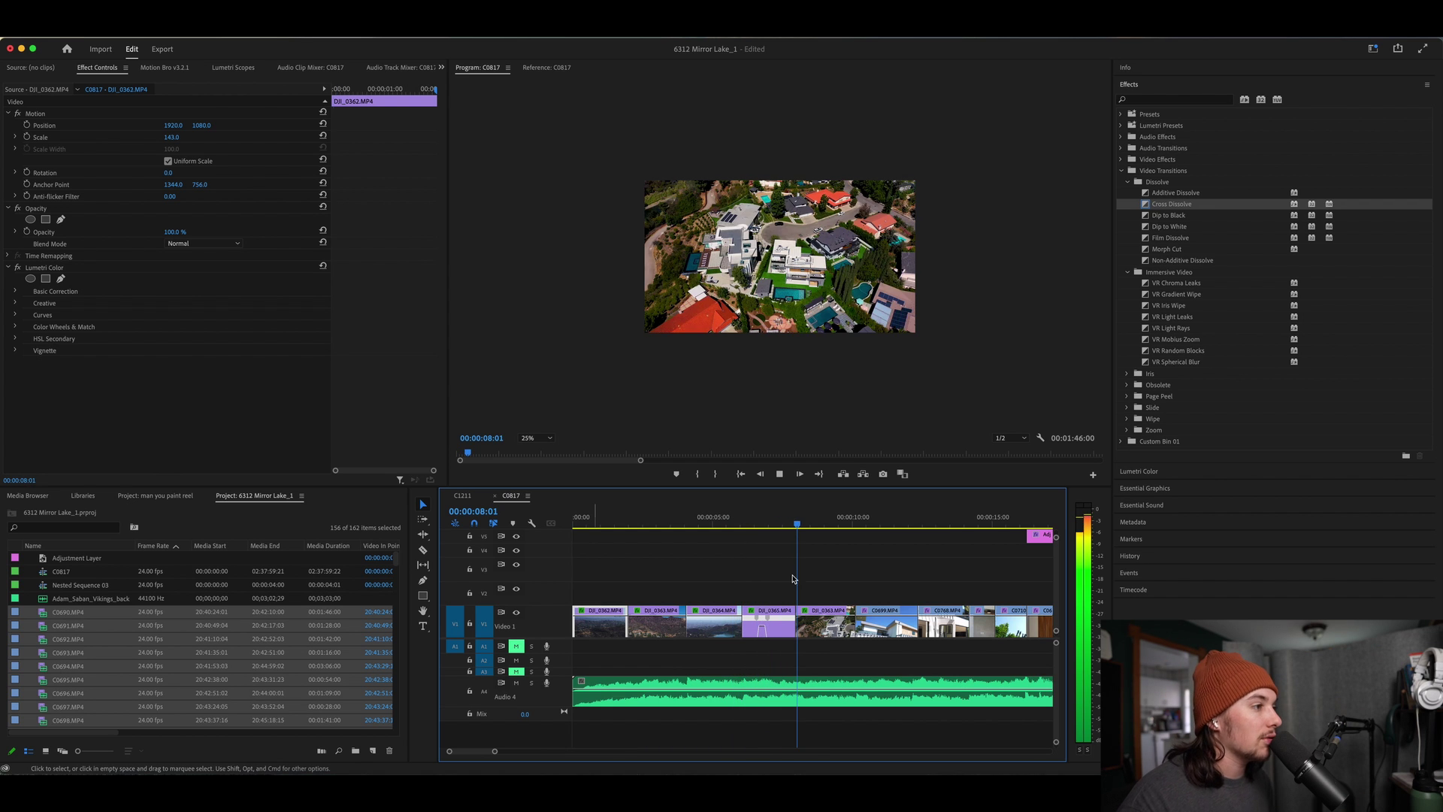
pyautogui.press('space')
pyautogui.click(742, 526)
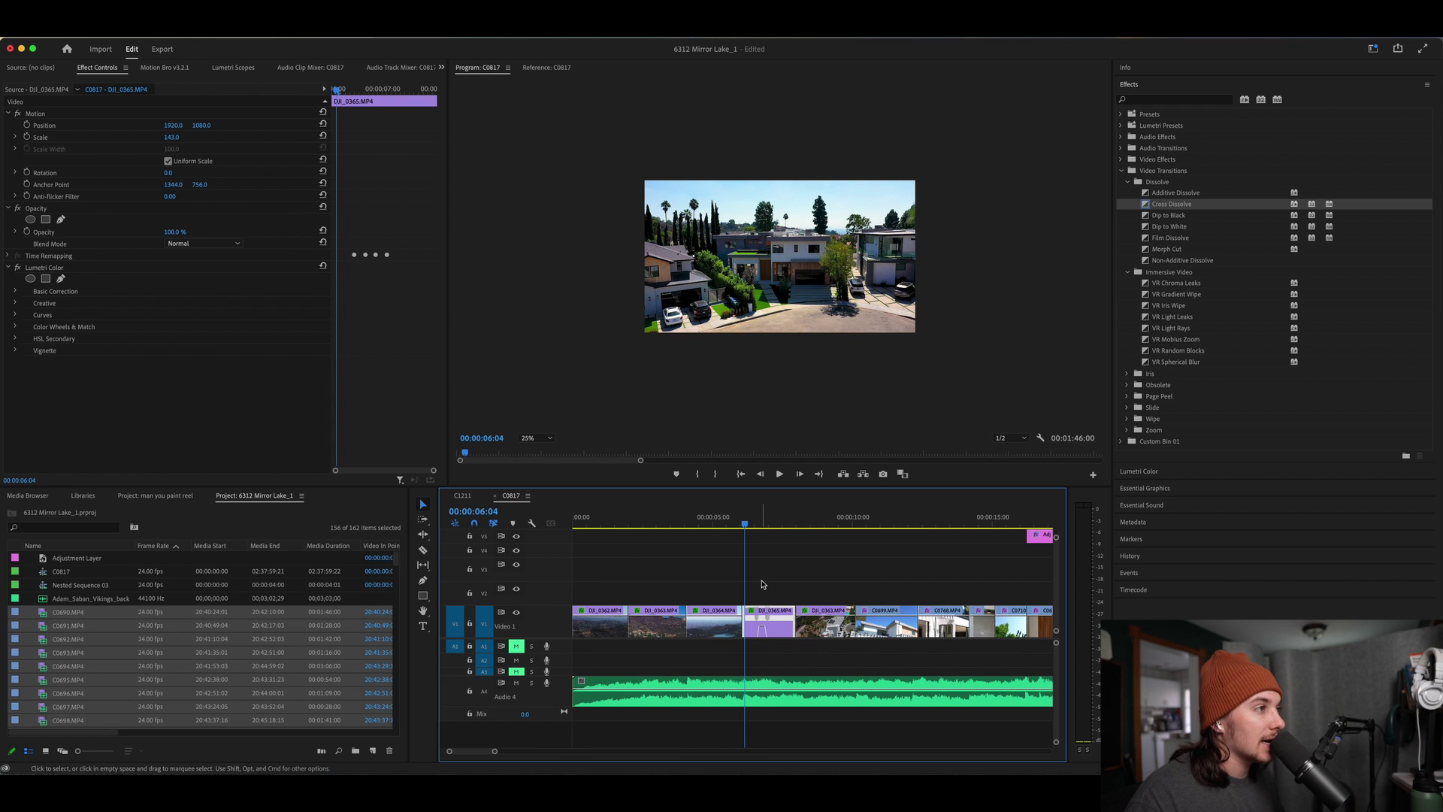
pyautogui.press('=')
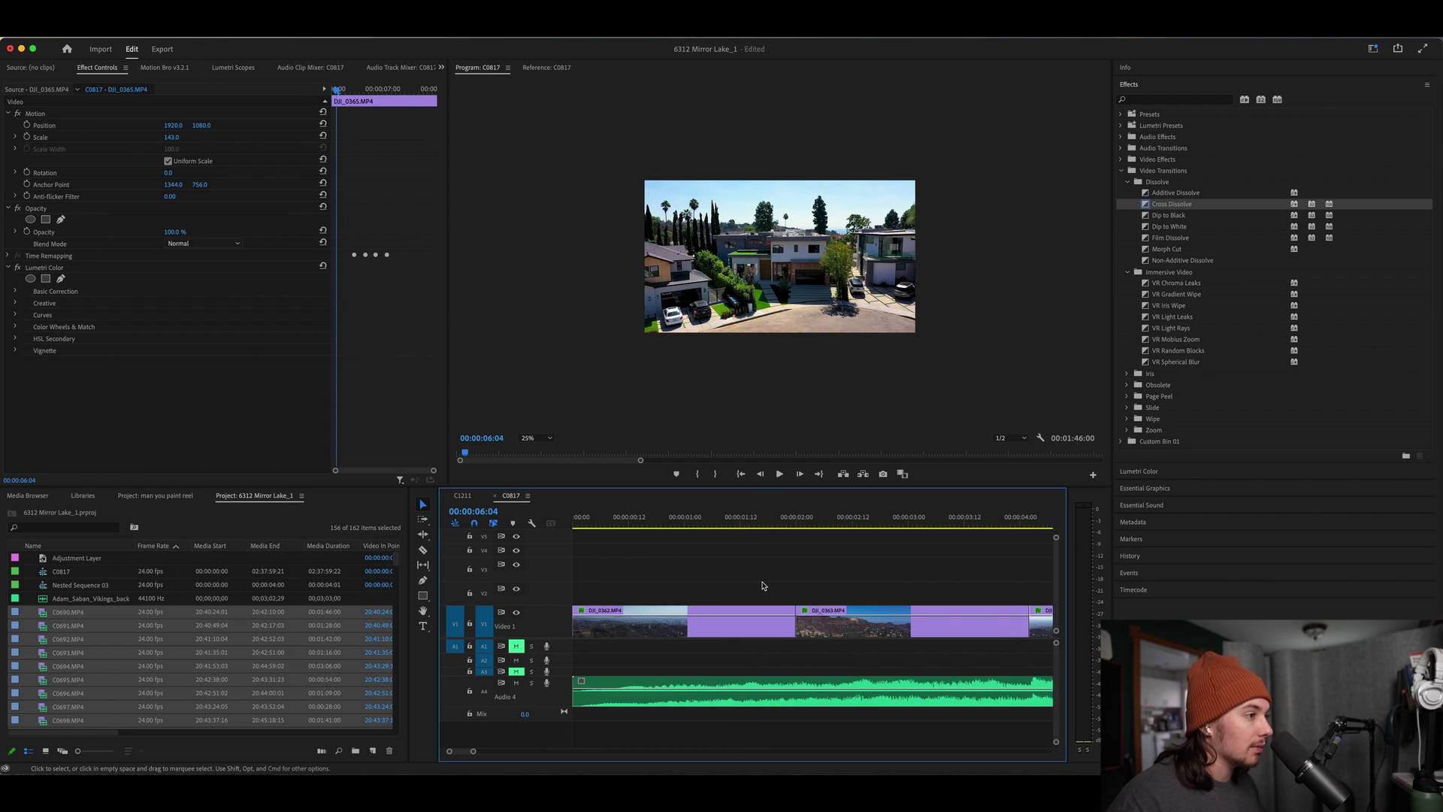
pyautogui.press('-')
pyautogui.press('-')
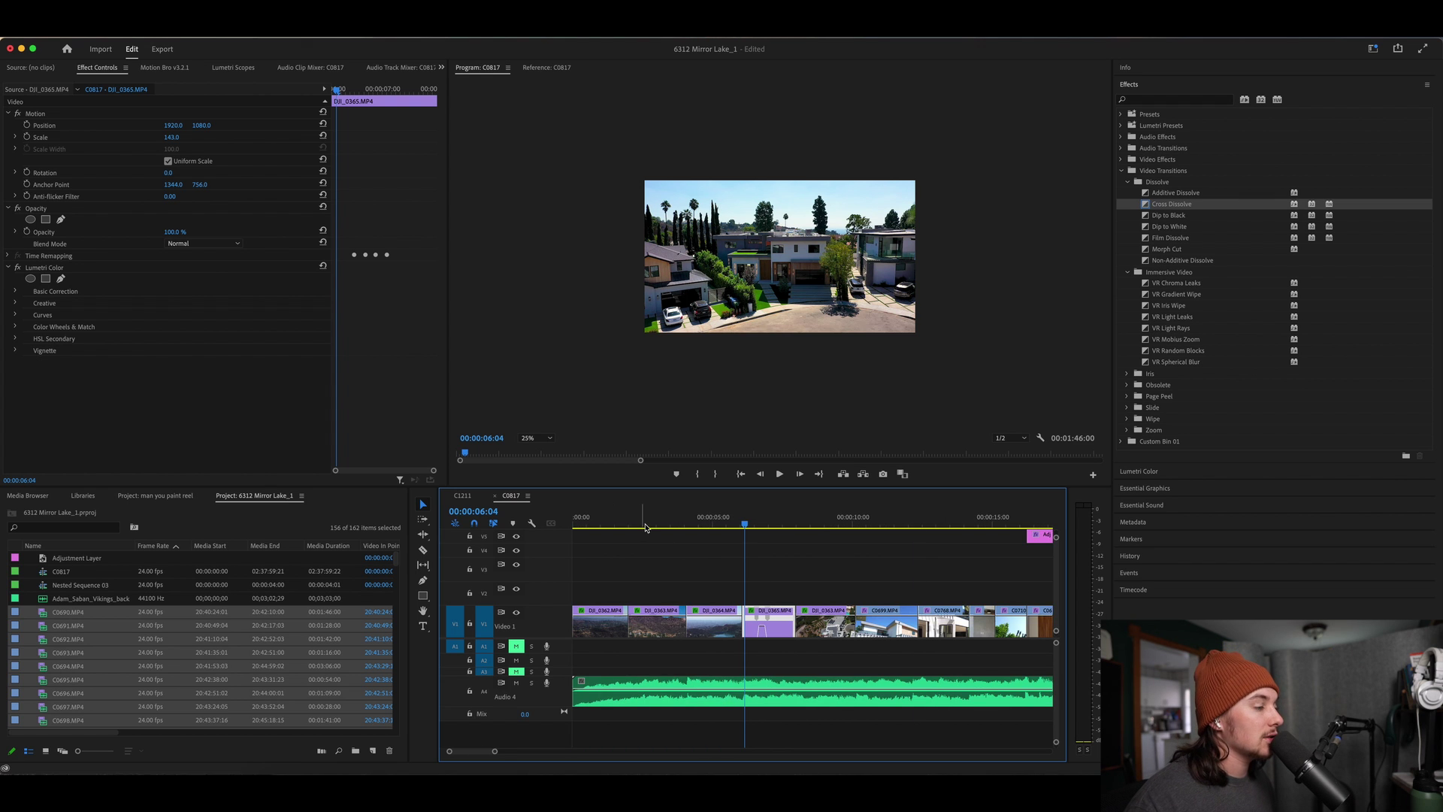
# Scrub the start of the fourth clip, DJI_0365.MP4, and play the edit from 00:00:05:20 to about 8 seconds.
pyautogui.click(760, 524)
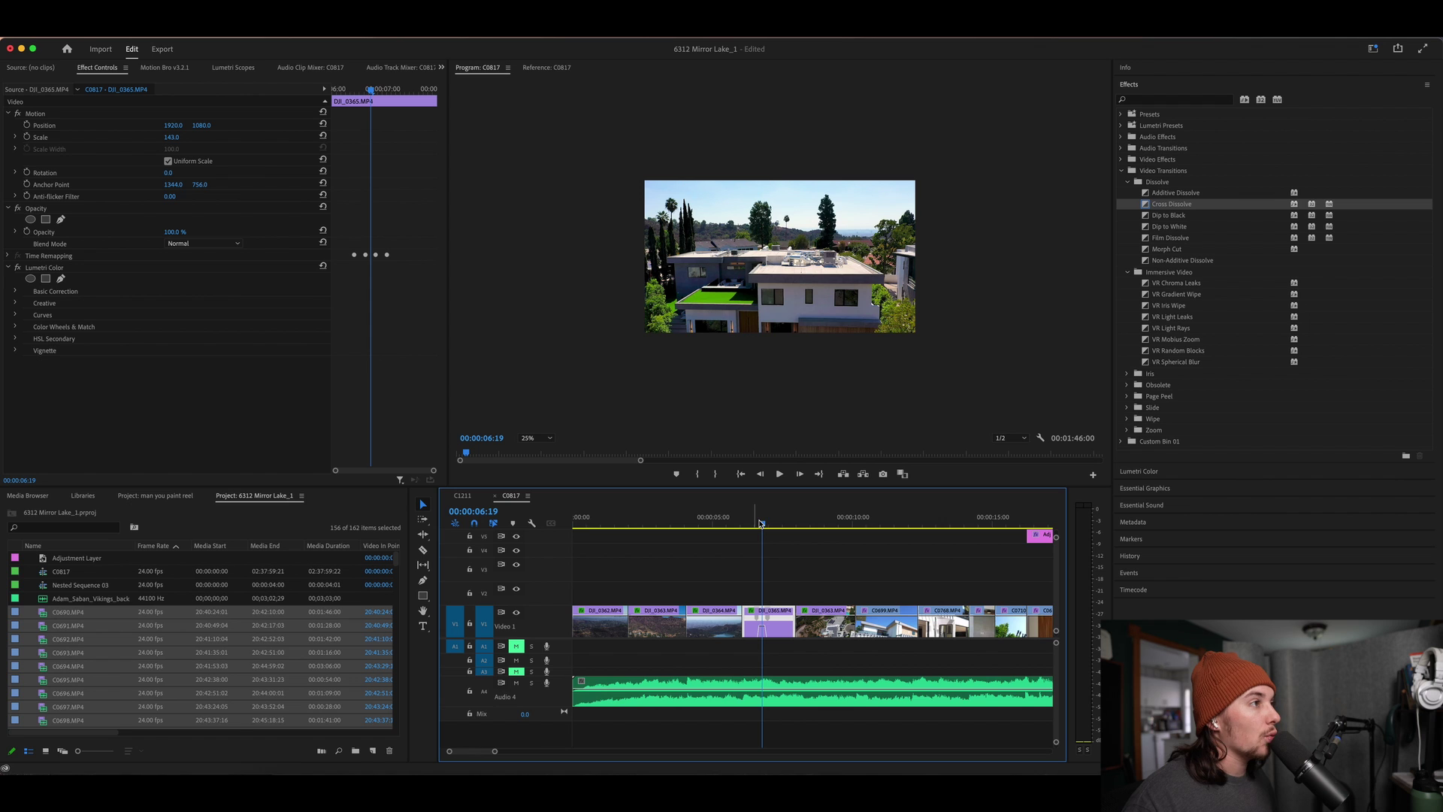
pyautogui.moveTo(760, 523); pyautogui.dragTo(752, 525)
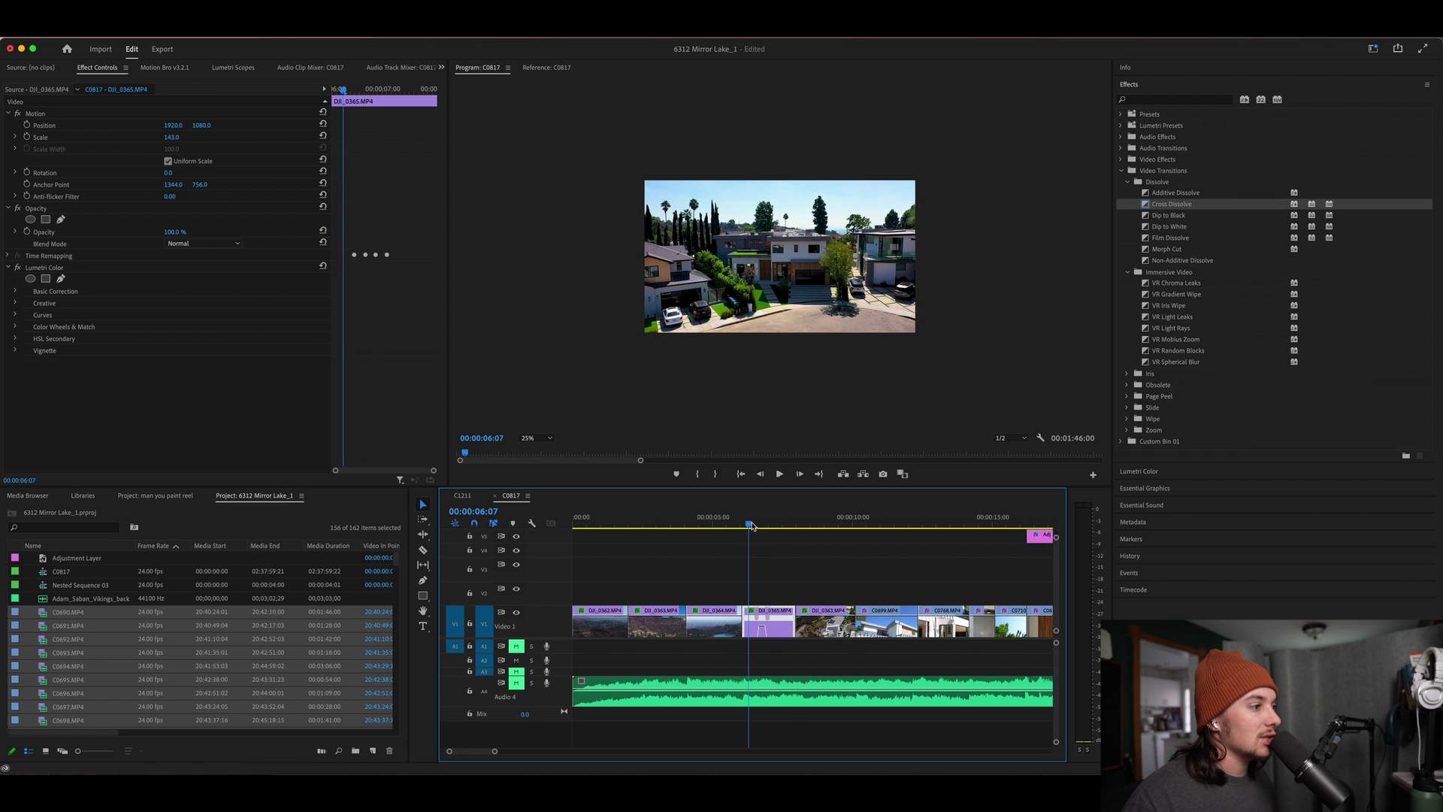
pyautogui.click(737, 524)
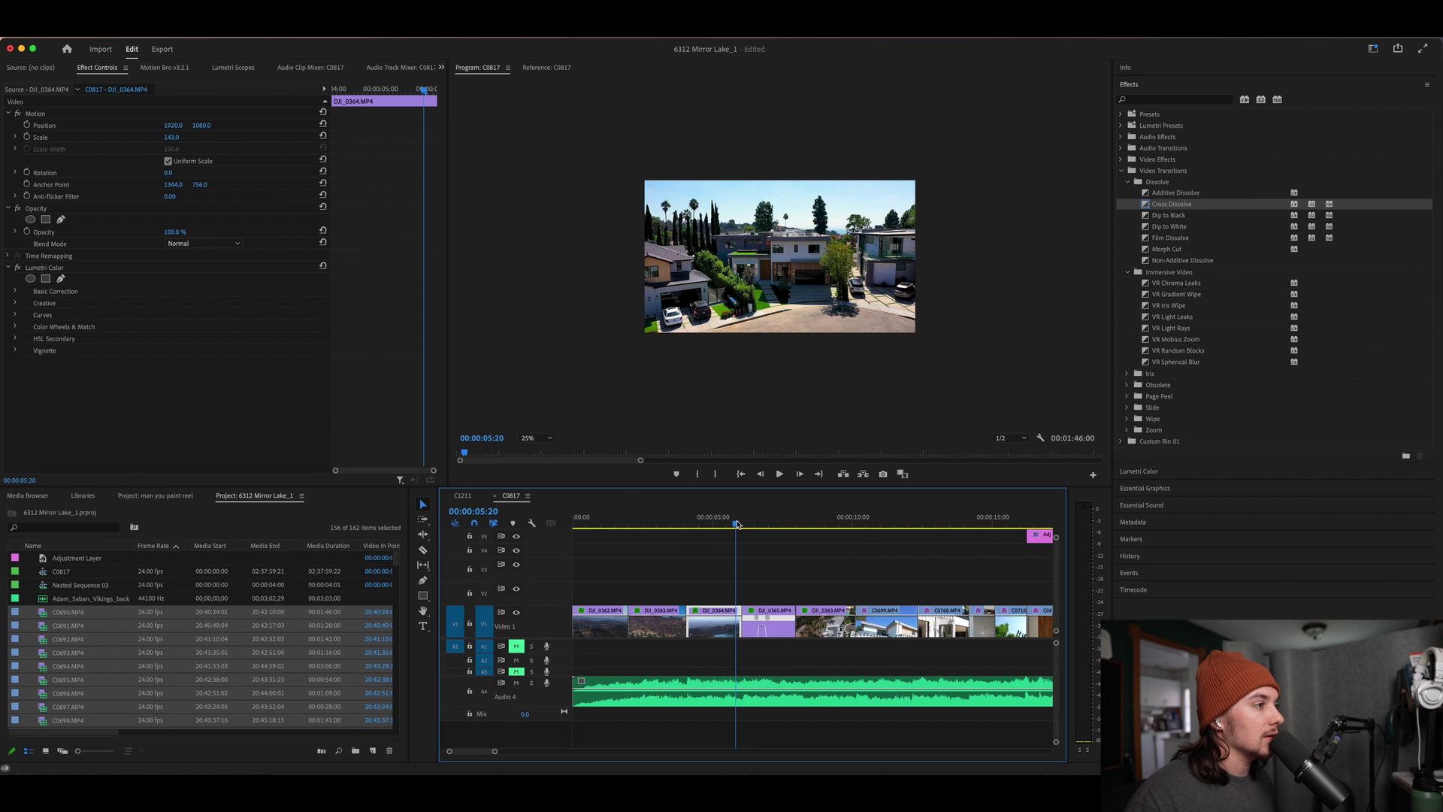
pyautogui.press('space')
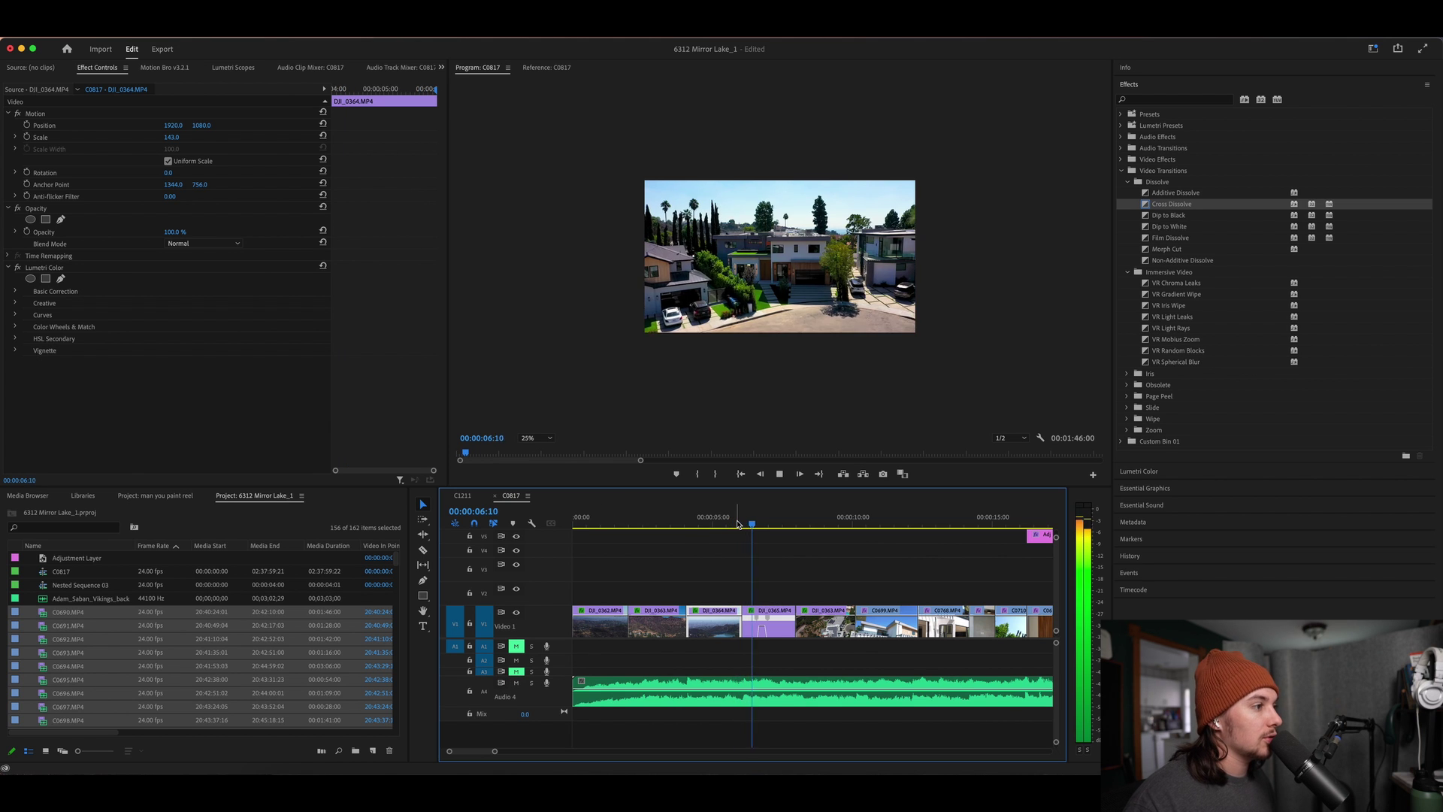
pyautogui.press('space')
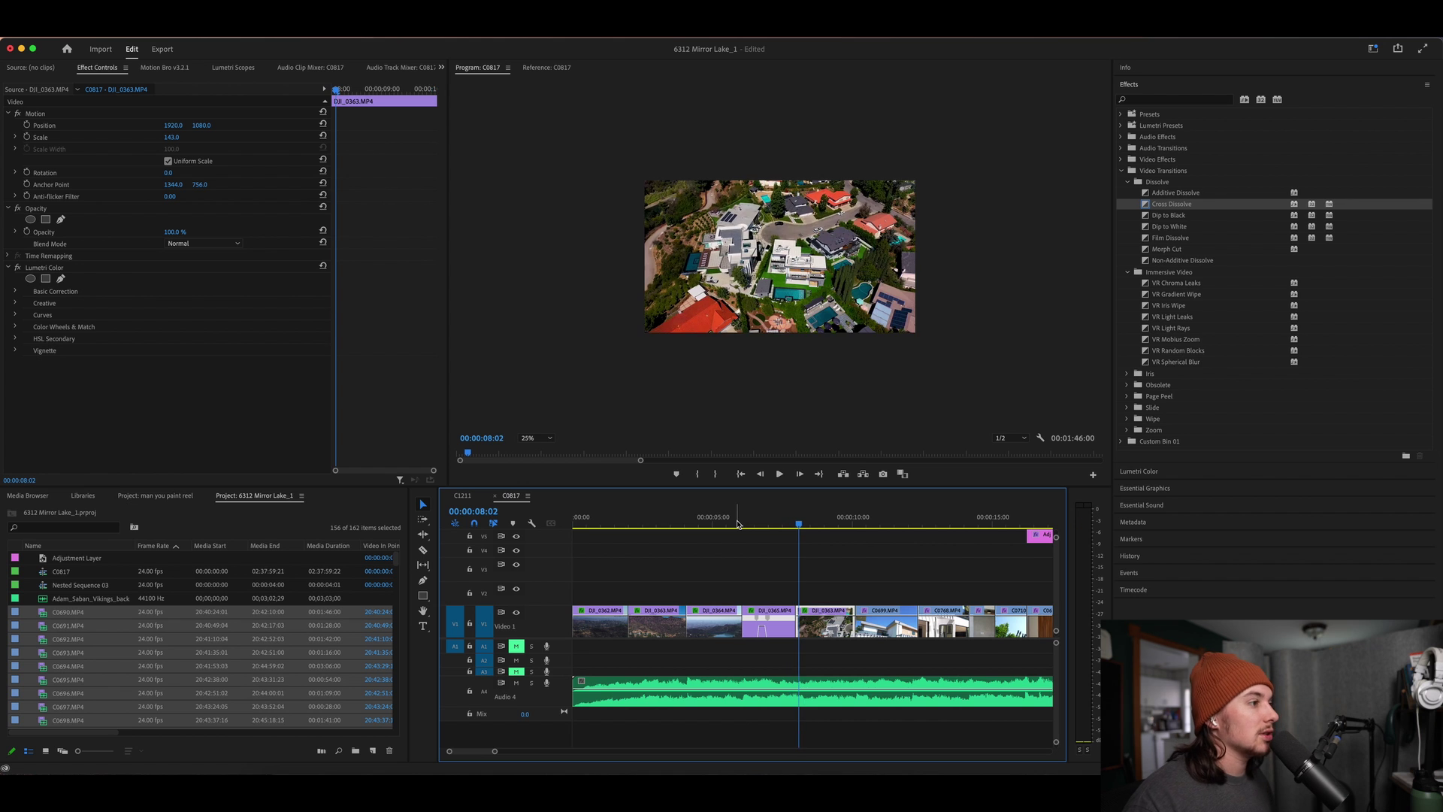
# Replay the fourth clip's speed ramp from its middle and once more from 00:00:05:20 to just past 8 seconds.
pyautogui.click(768, 518)
pyautogui.press('space')
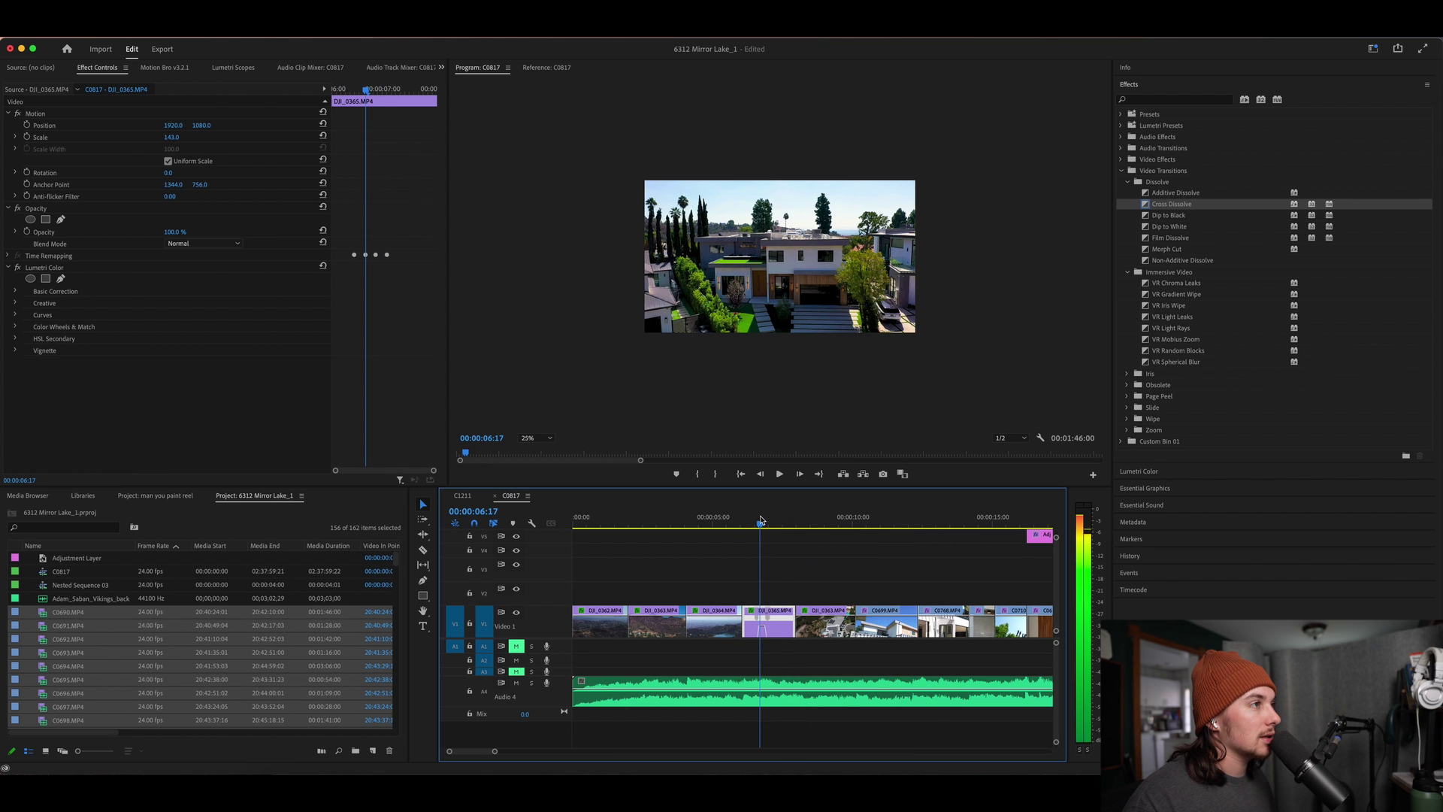
pyautogui.press('space')
pyautogui.moveTo(748, 518); pyautogui.dragTo(737, 521)
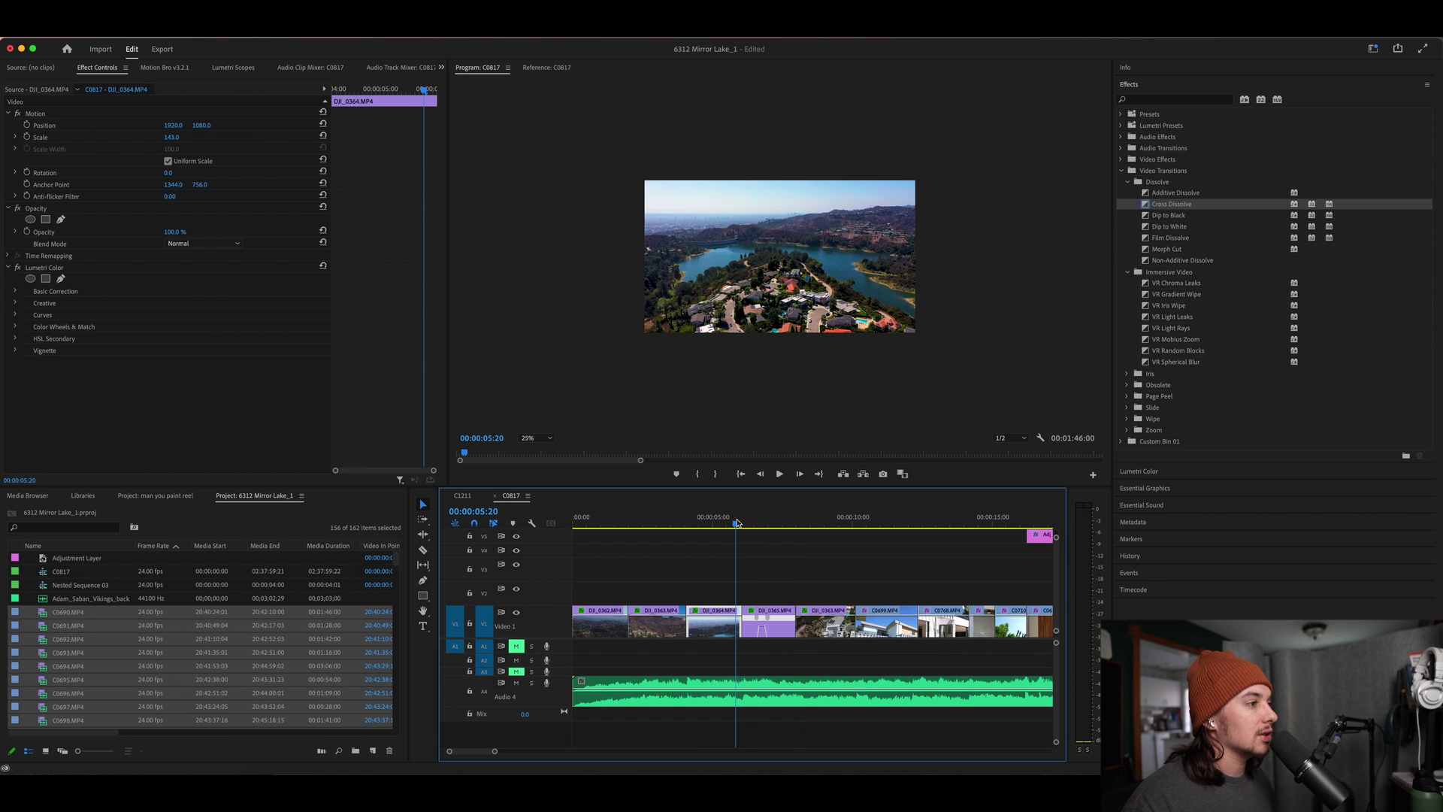
pyautogui.press('space')
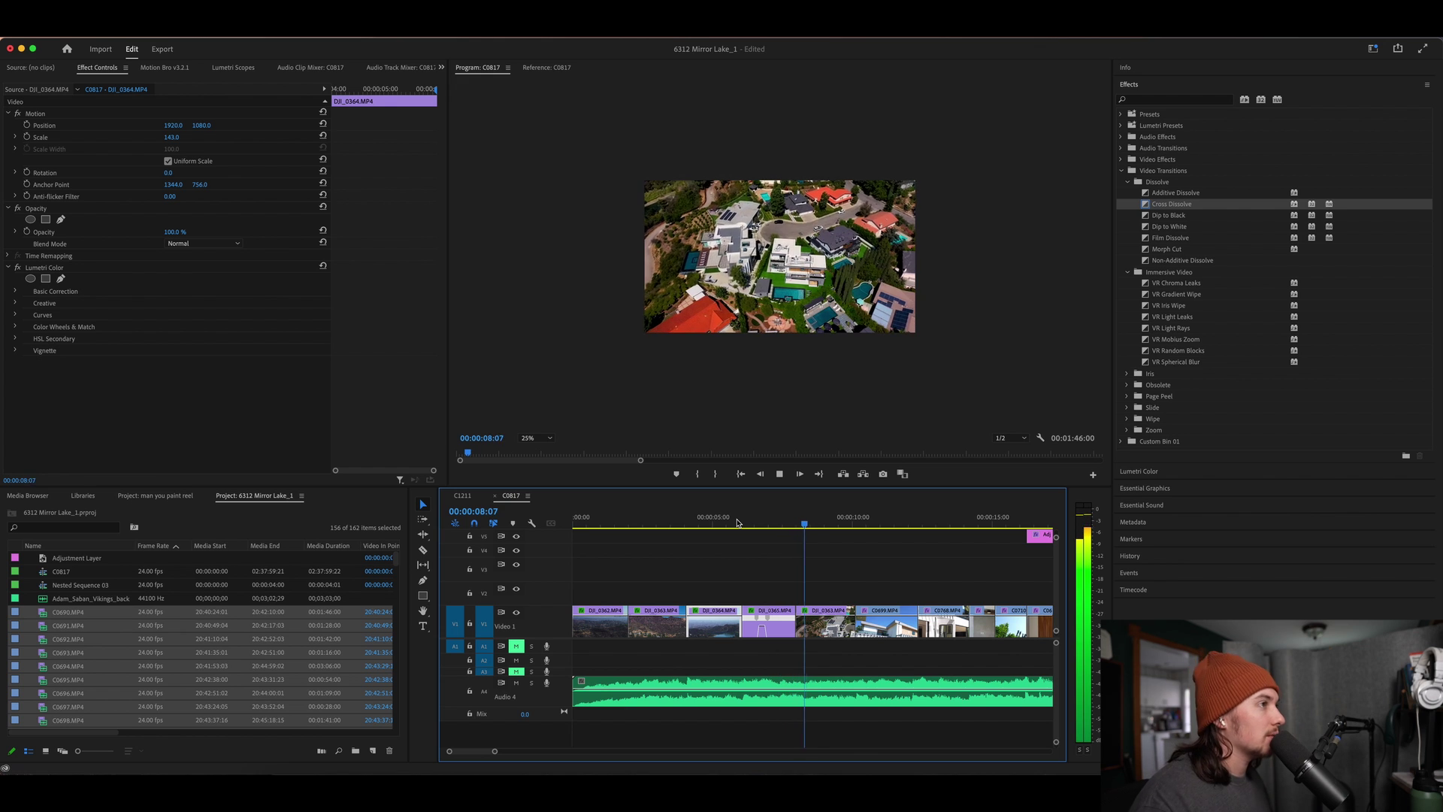
pyautogui.press('space')
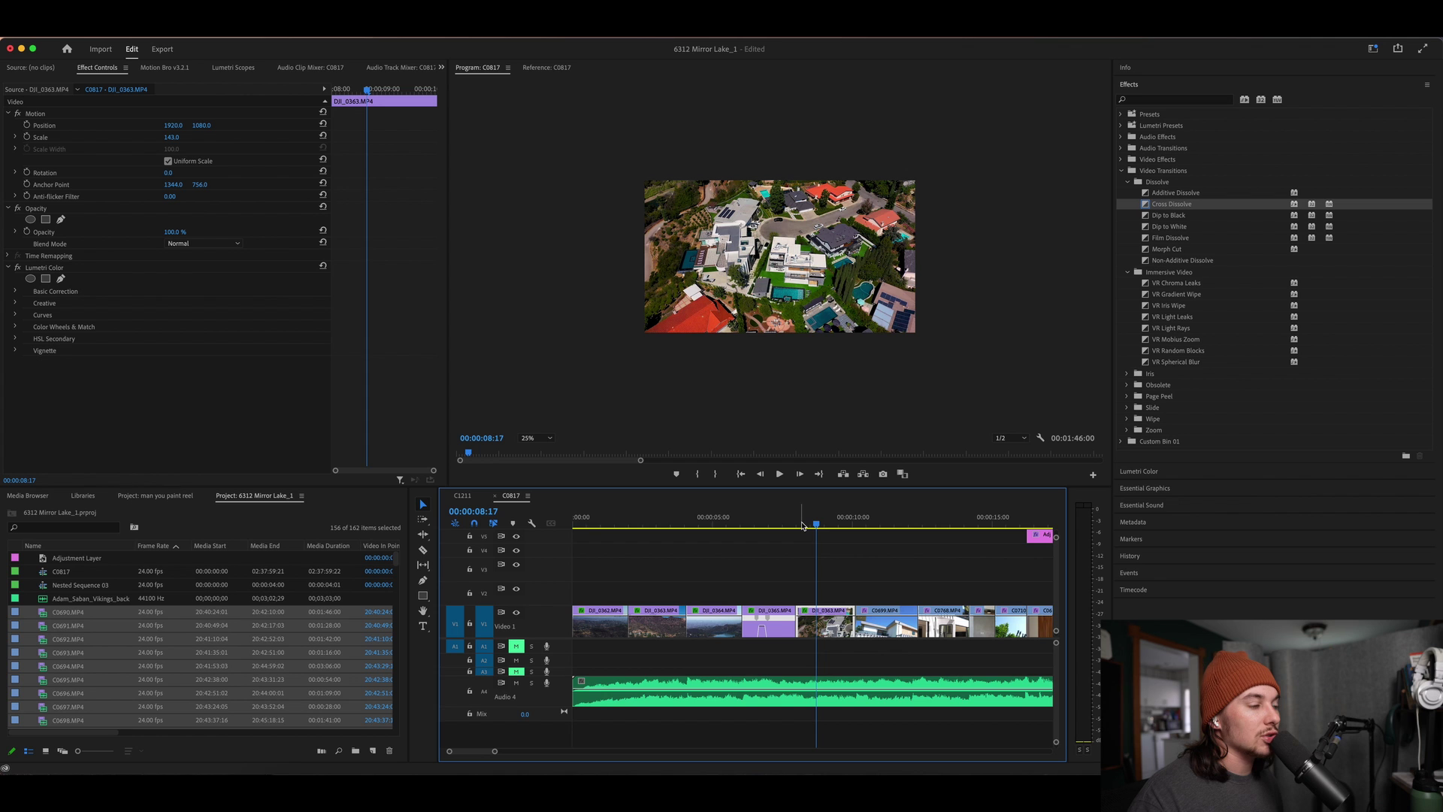
# Replay the edit from the beginning of the sequence twice and mute the music track Audio 4.
pyautogui.press('-')
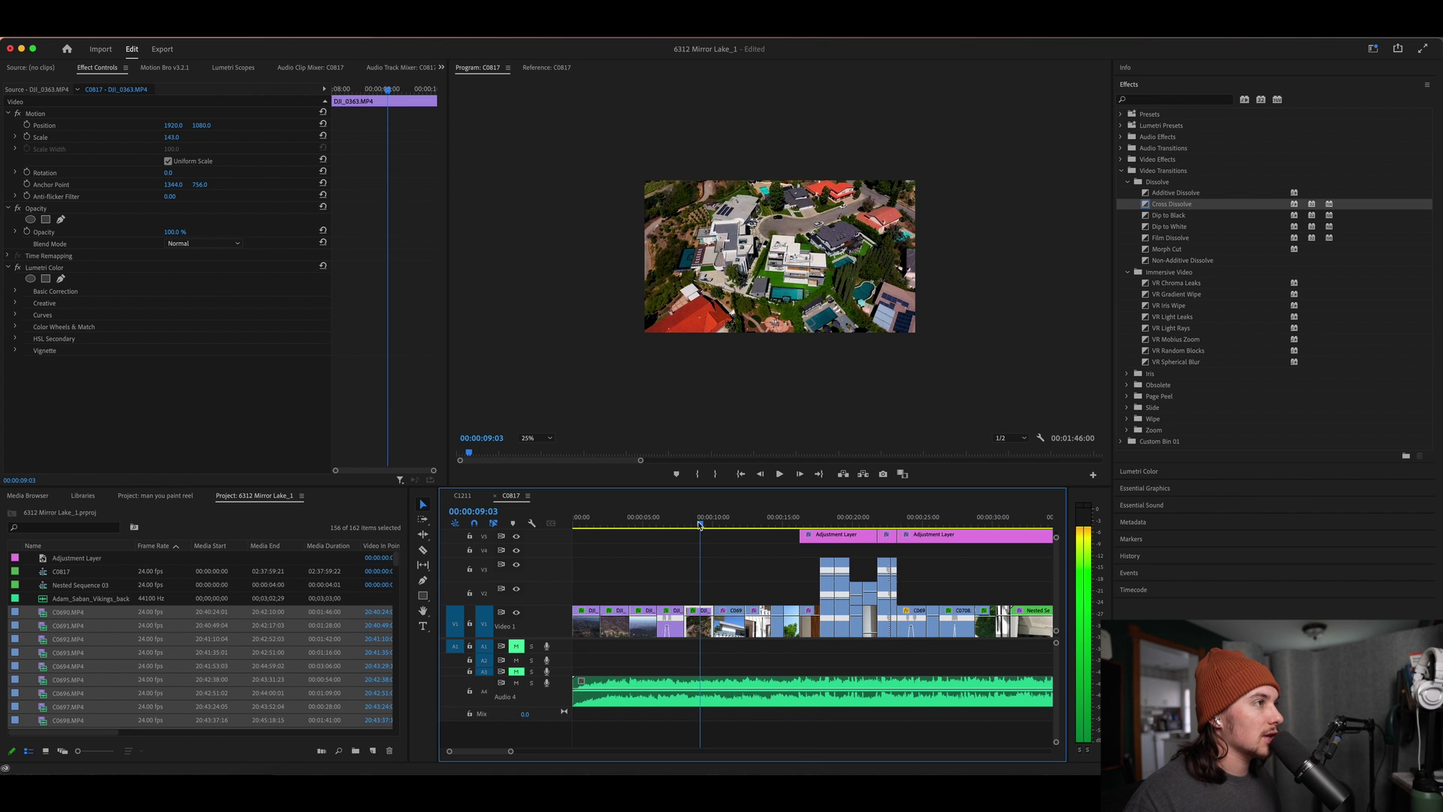
pyautogui.press('Home')
pyautogui.press('space')
pyautogui.press('Home')
pyautogui.press('space')
pyautogui.click(516, 683)
# Scrub through the exterior shots up to 00:00:13:09, back to 00:00:08:13, and place the playhead at 00:00:13:02.
pyautogui.click(671, 518)
pyautogui.moveTo(675, 517); pyautogui.dragTo(759, 502)
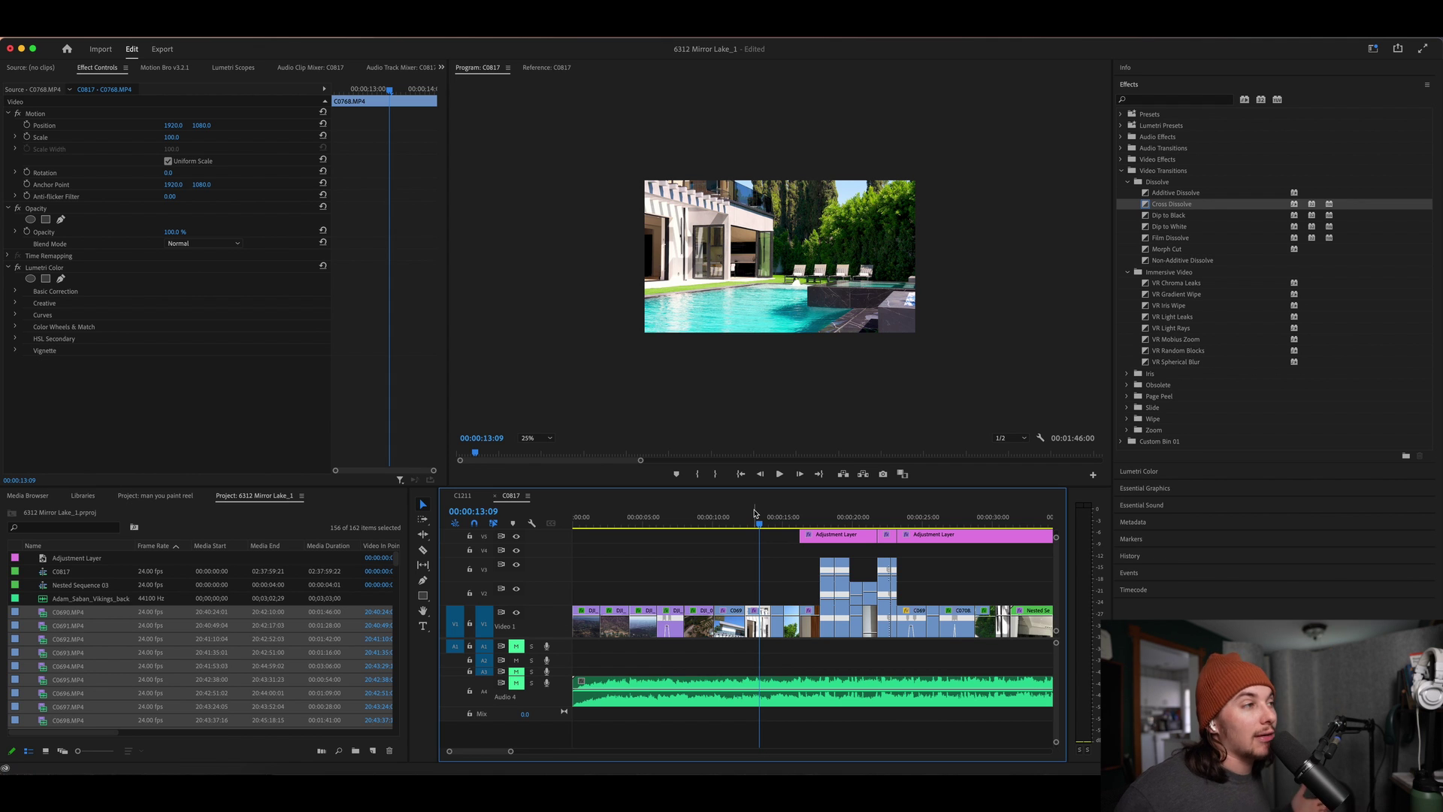
pyautogui.moveTo(754, 513); pyautogui.dragTo(693, 525)
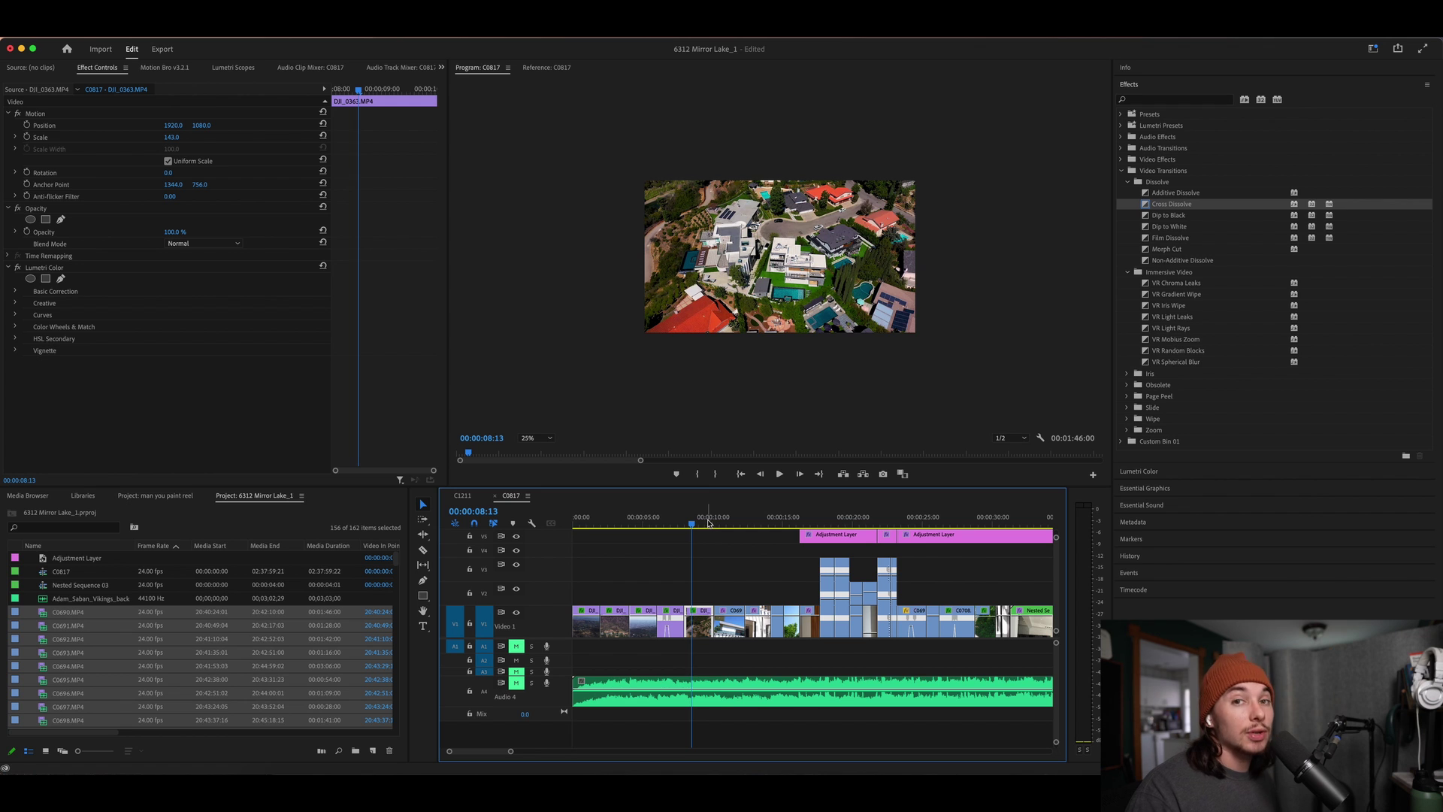
pyautogui.click(756, 518)
# Look over the stacked and speed-ramped clips beyond 15 seconds and go to 00:00:27:22 in C0708.MP4 with Audio 4 unmuted.
pyautogui.press('-')
pyautogui.press('-')
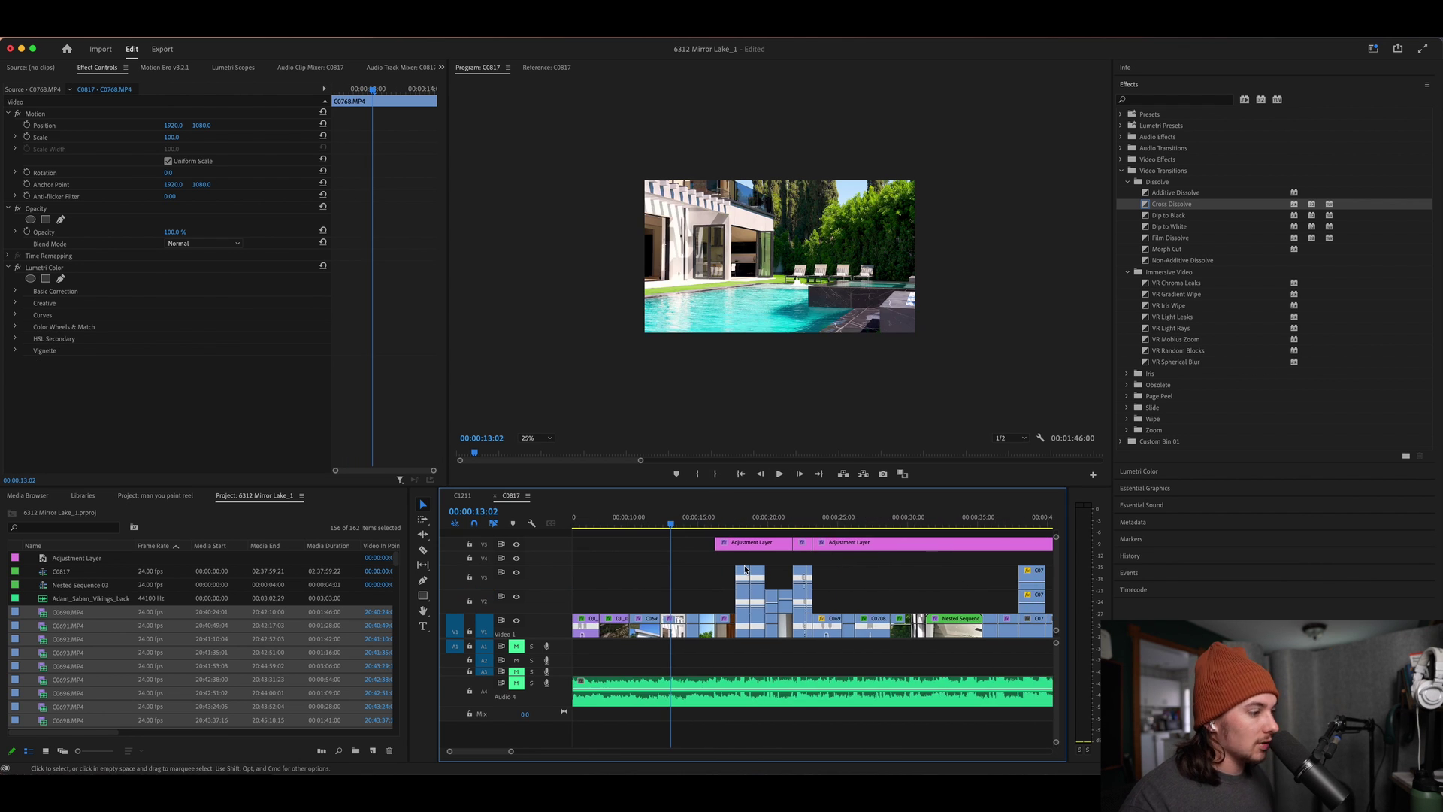
pyautogui.press('=')
pyautogui.press('=')
pyautogui.press('=')
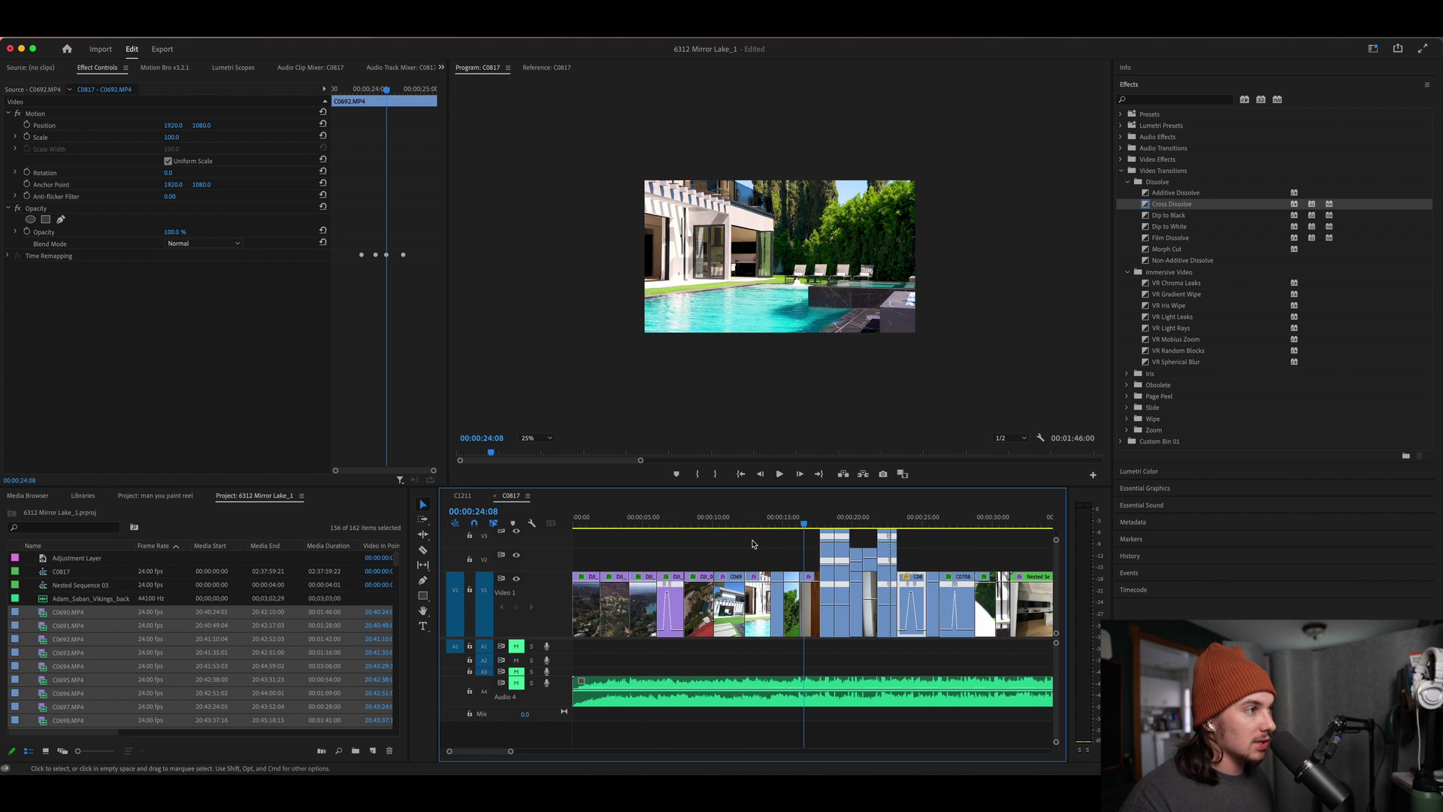
pyautogui.press('Down')
pyautogui.press('-')
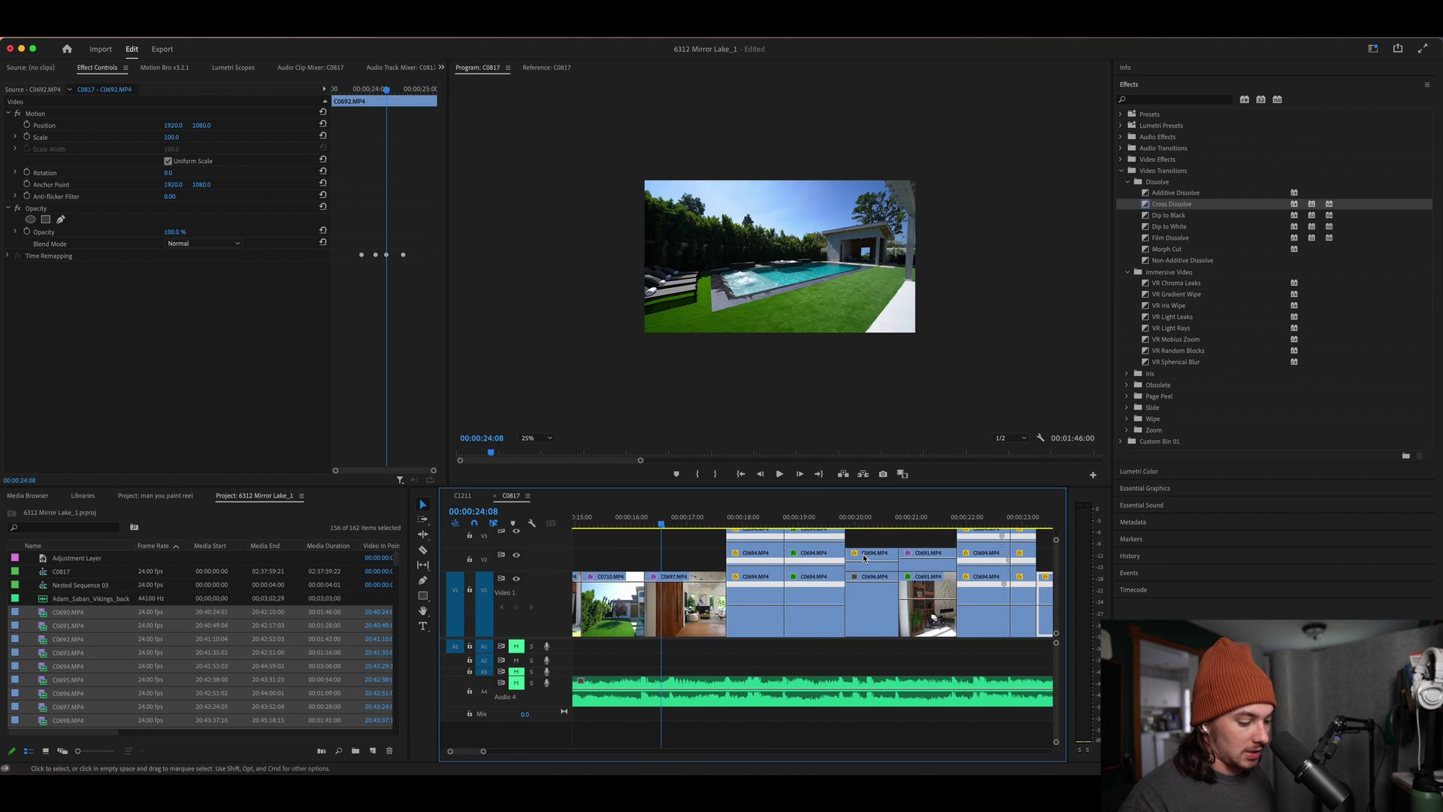
pyautogui.press('-')
pyautogui.press('Down')
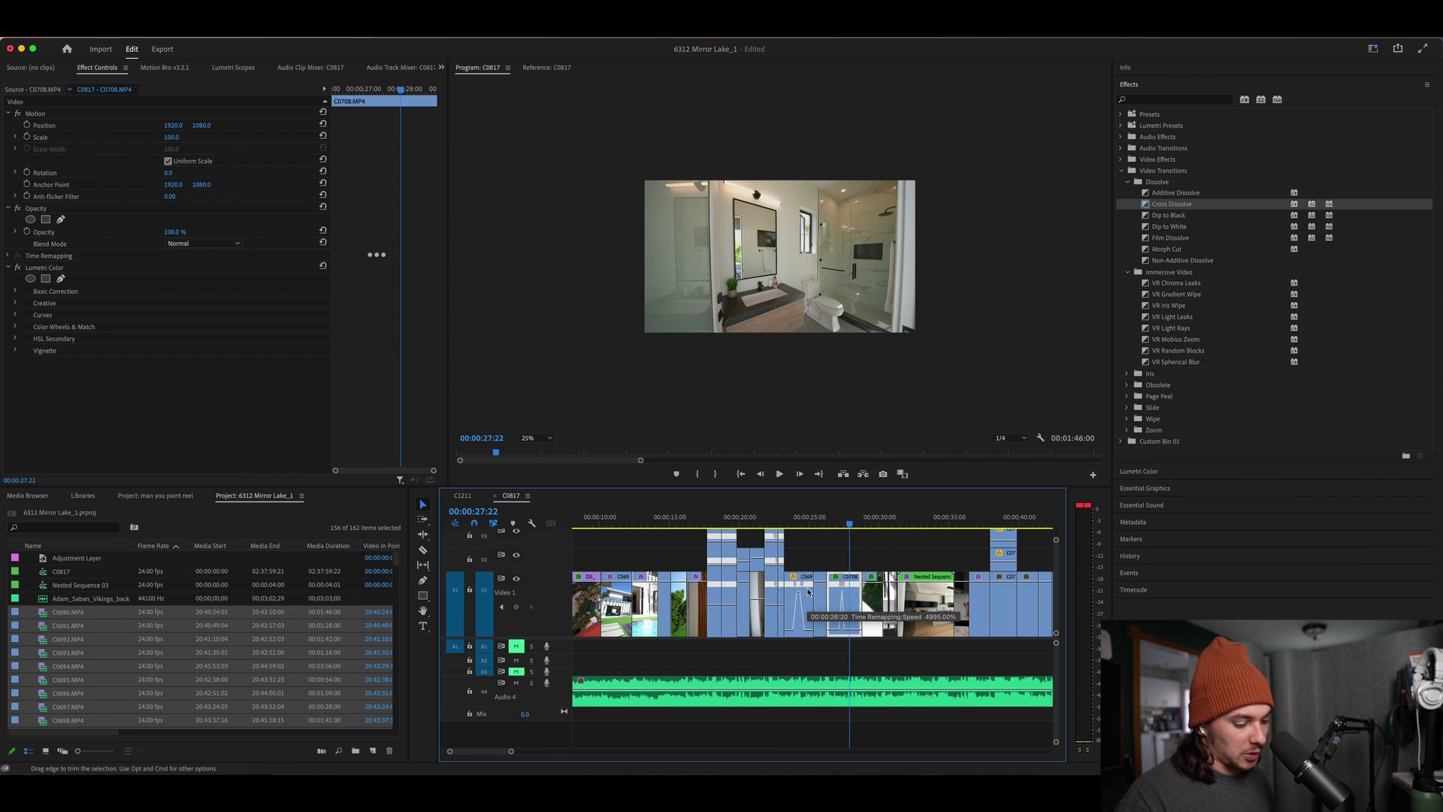
# Examine the speed ramp curves on the Video 1 clips between about 23 and 28 seconds.
pyautogui.press('-')
pyautogui.press('-')
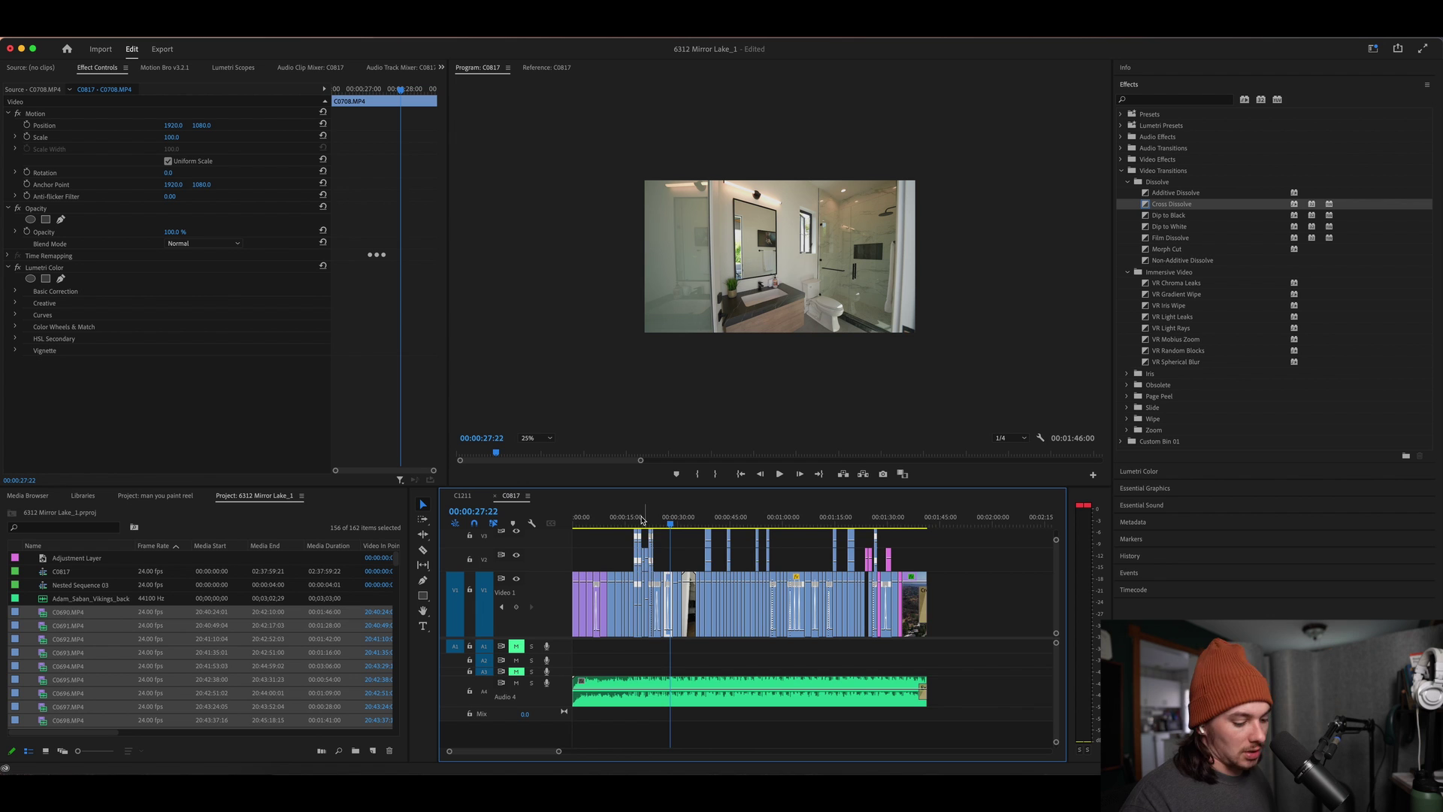
pyautogui.press('=')
pyautogui.press('=')
pyautogui.press('=')
pyautogui.press('=')
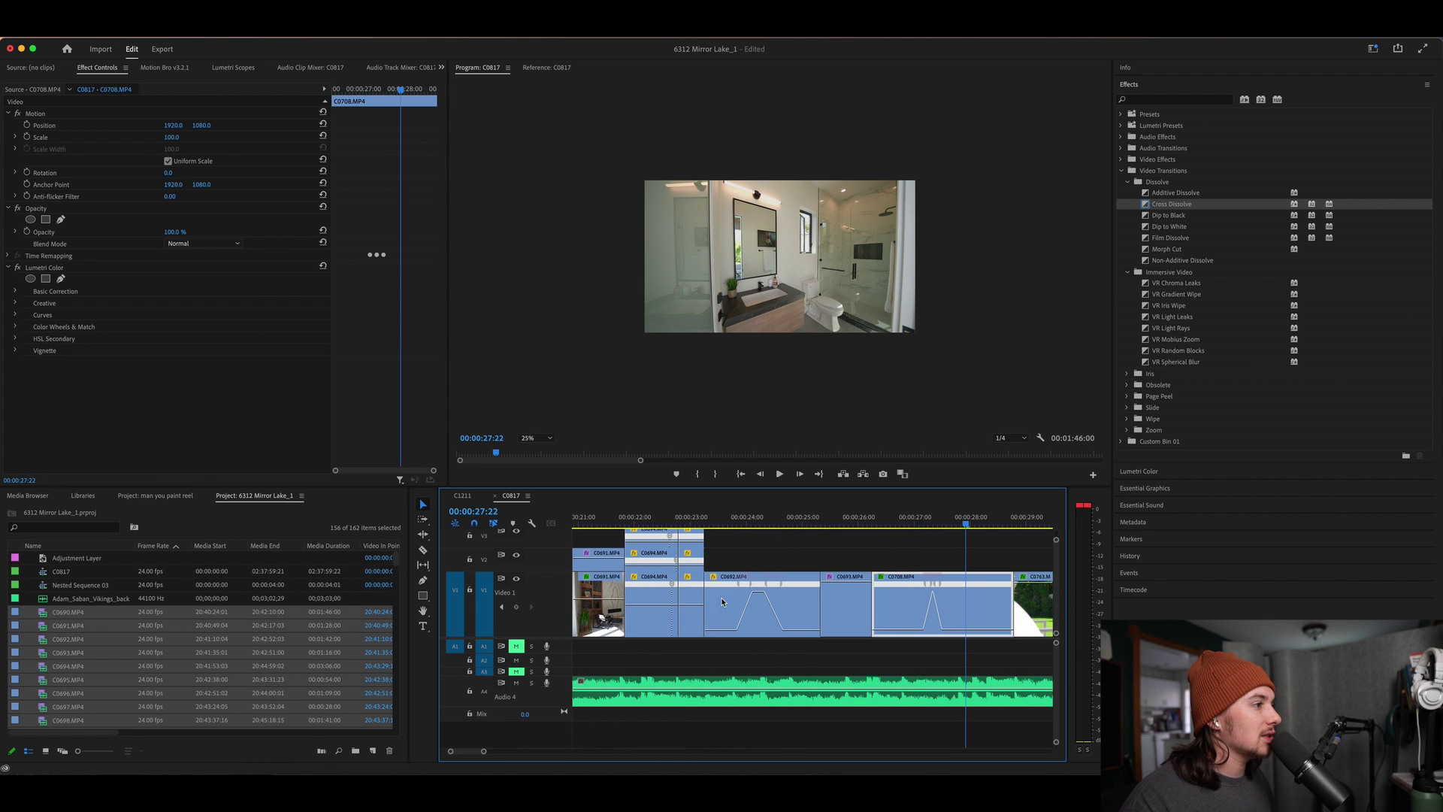
pyautogui.press('=')
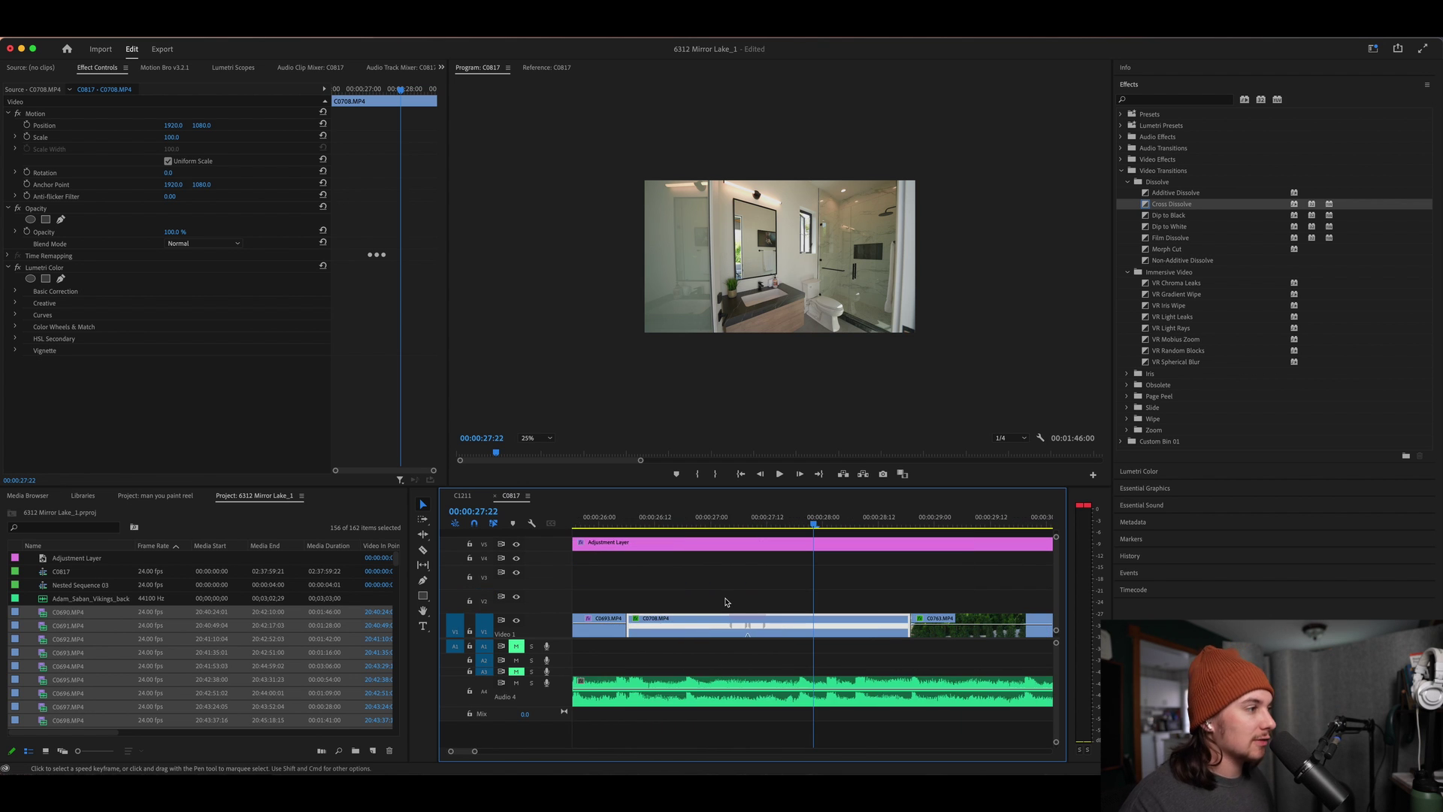
pyautogui.hscroll(-8, 739, 569)
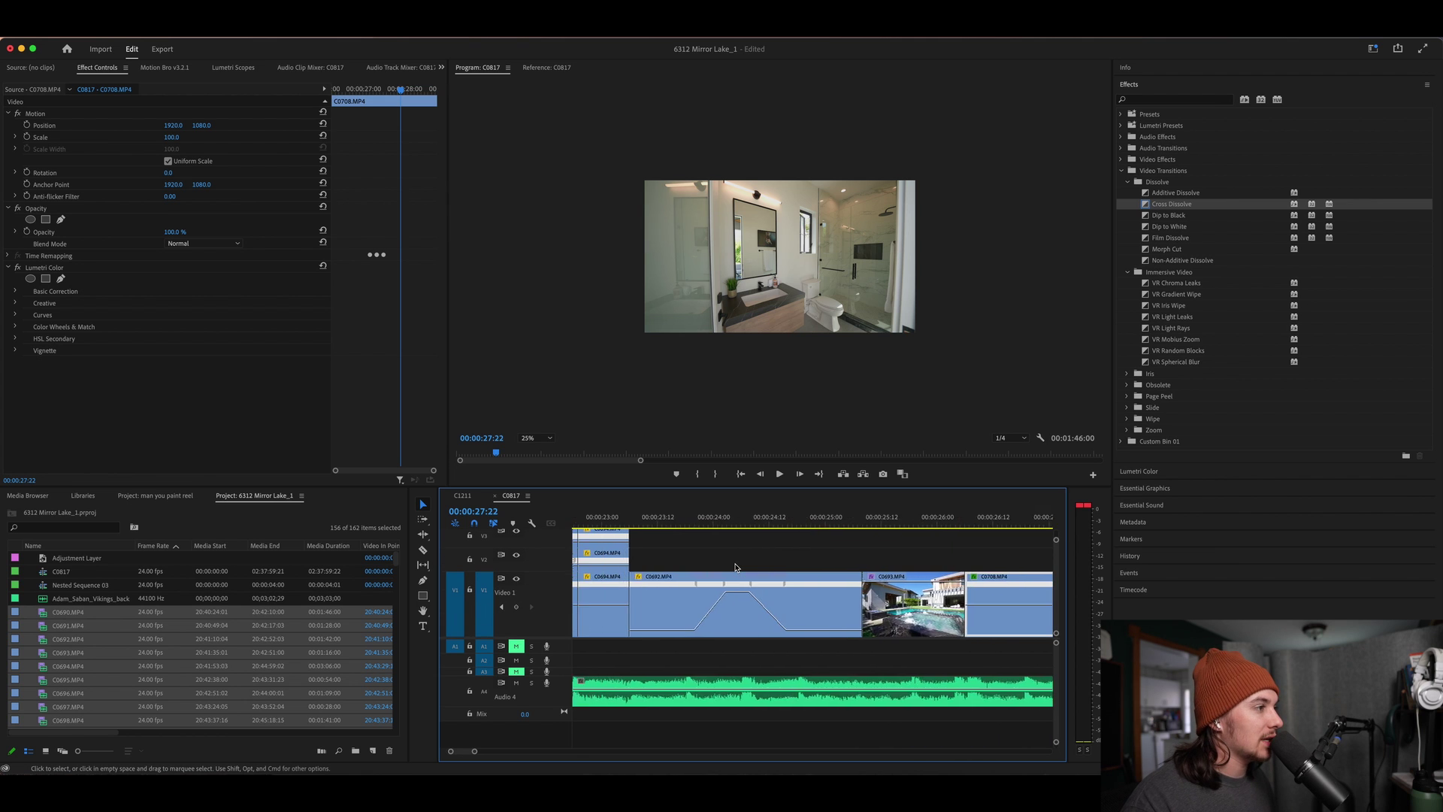
# Turn off the output of tracks V2 and V3 and play the Video 1 copy of C0694.MP4 from 00:00:21:21 to about 23 seconds.
pyautogui.click(645, 518)
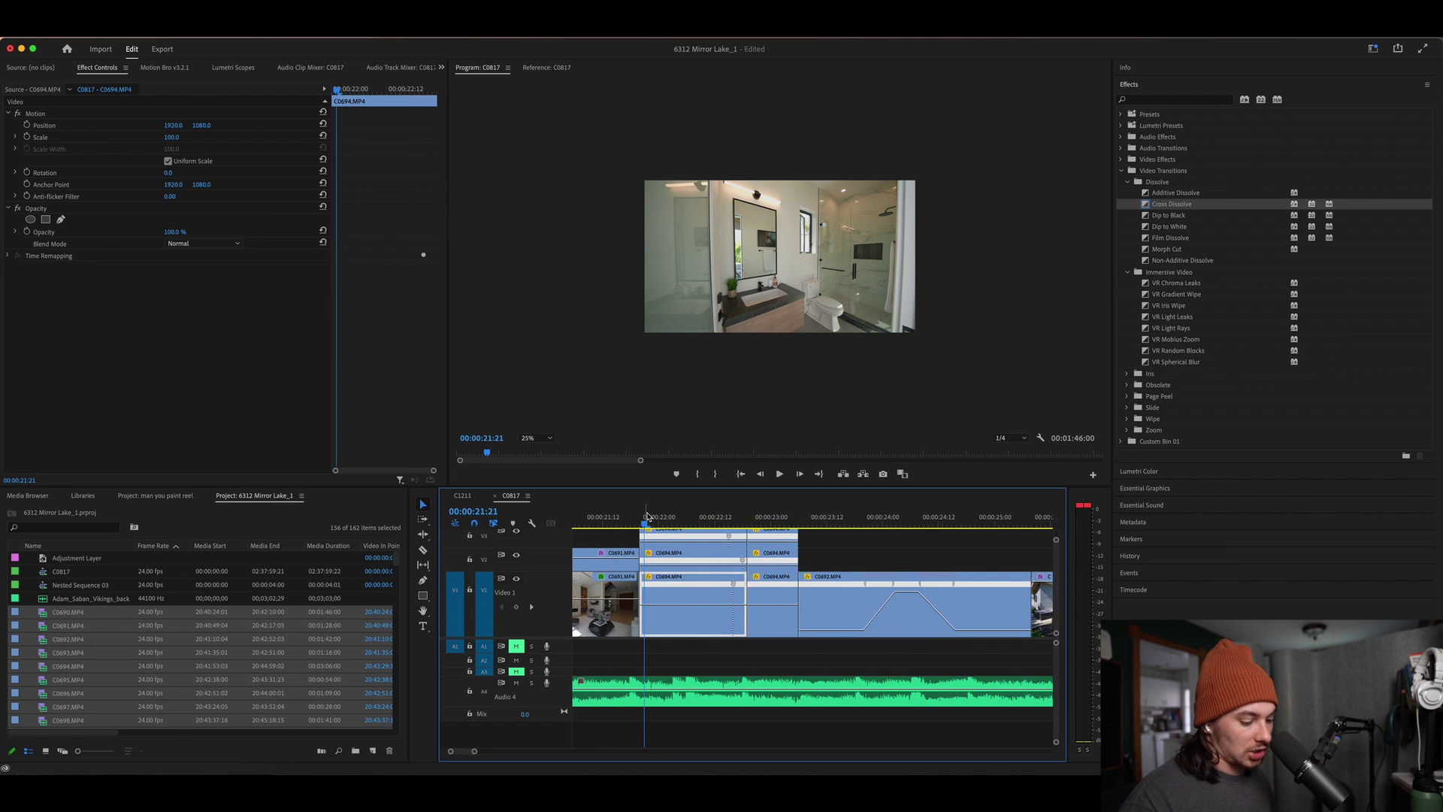
pyautogui.press('-')
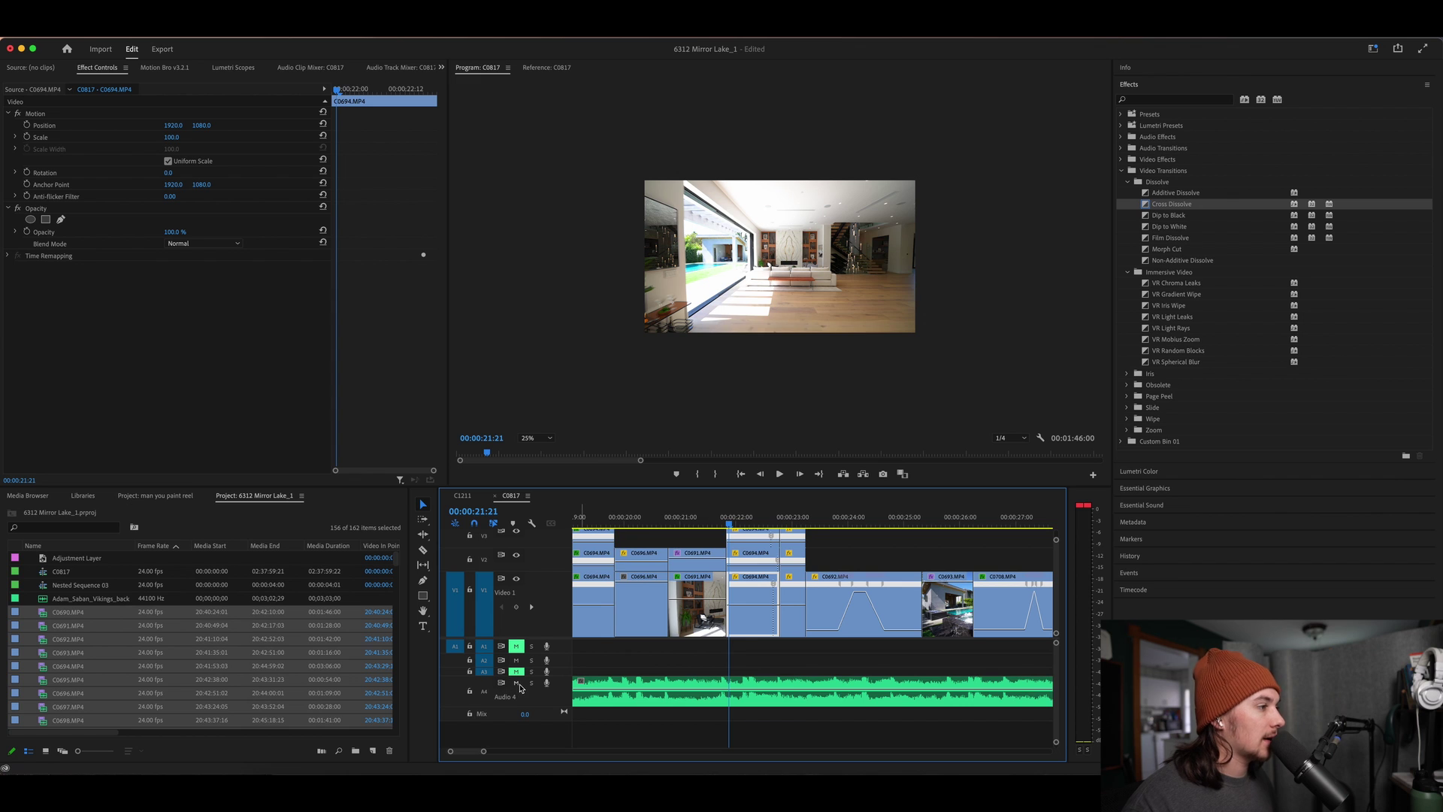
pyautogui.scroll(3, 759, 572)
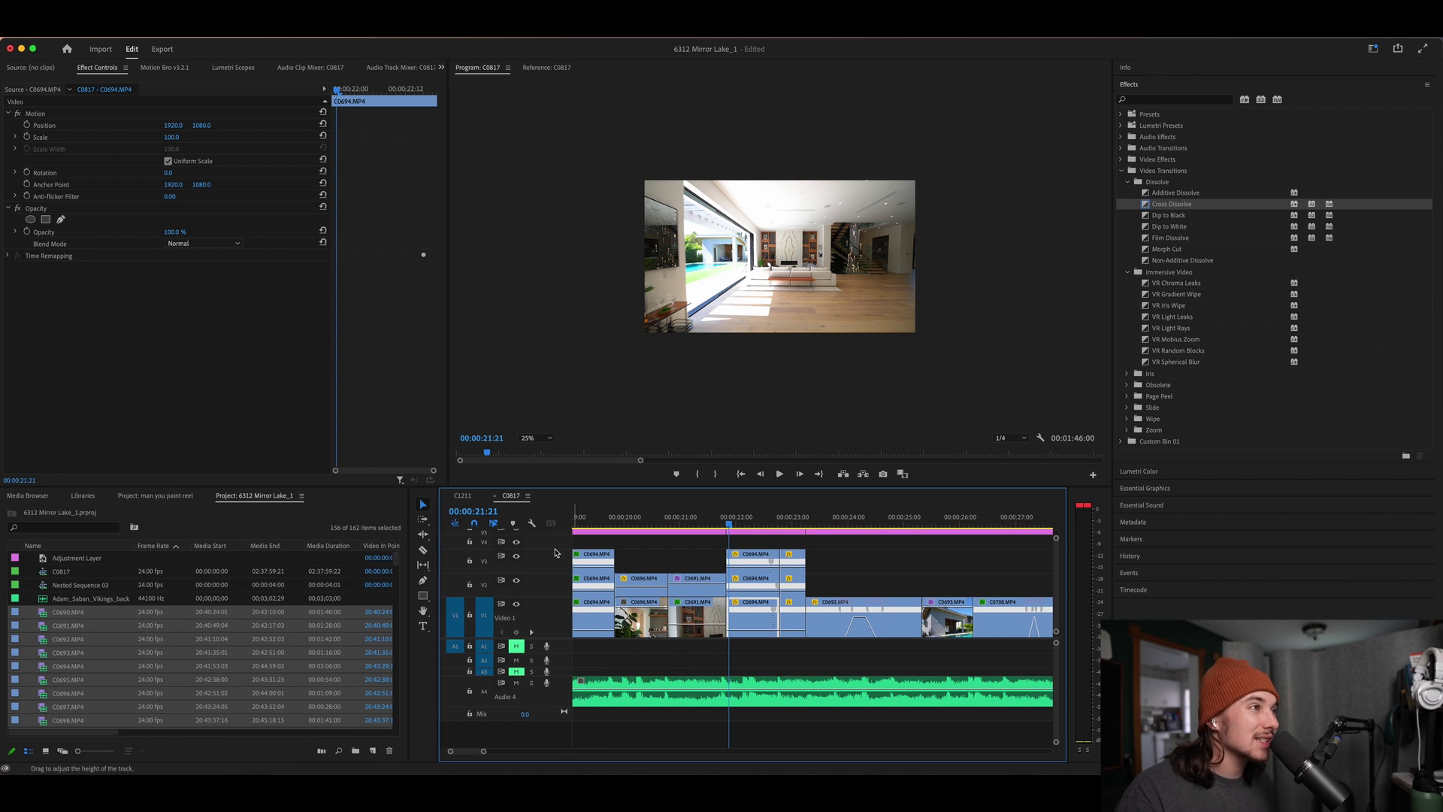
pyautogui.click(516, 556)
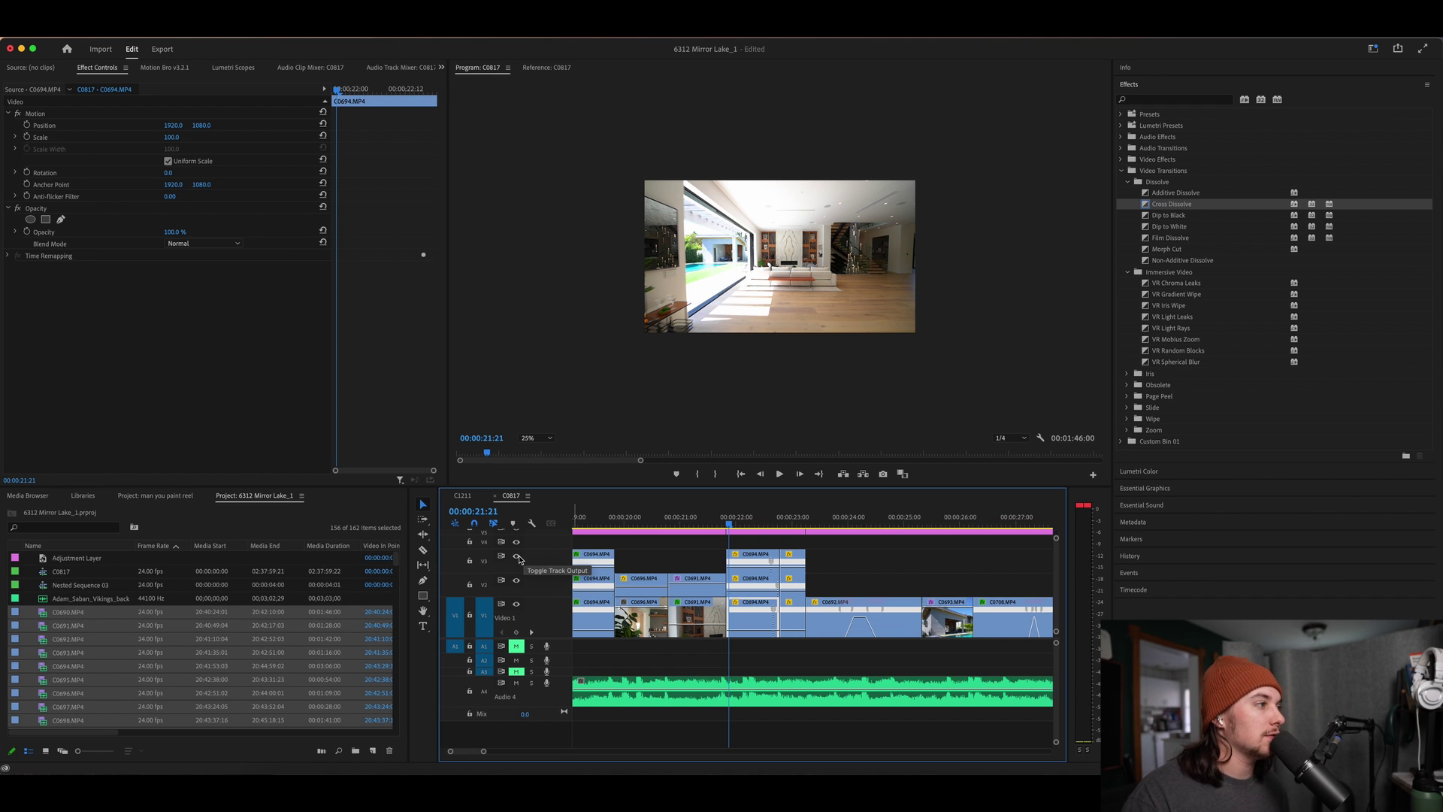
pyautogui.click(516, 580)
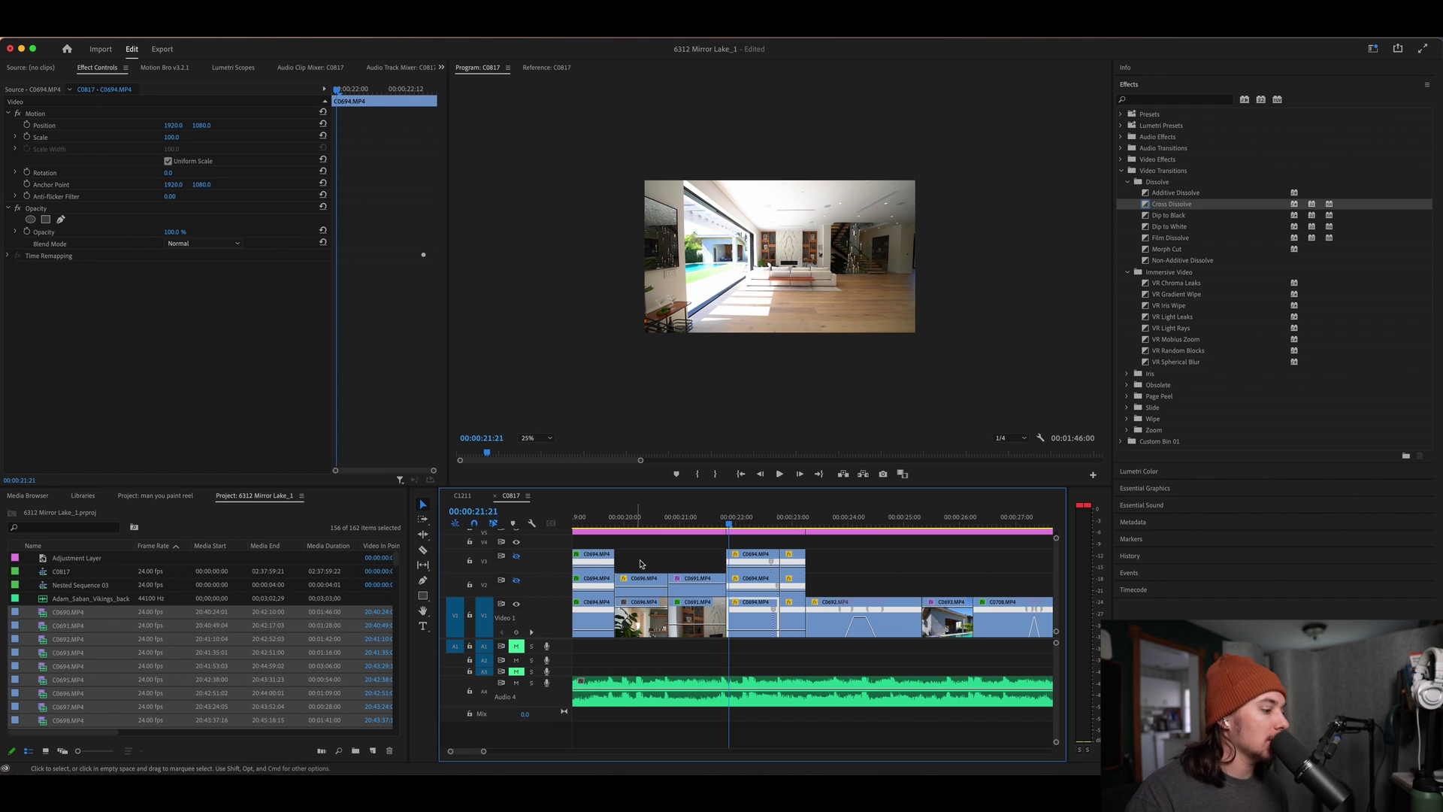
pyautogui.press('space')
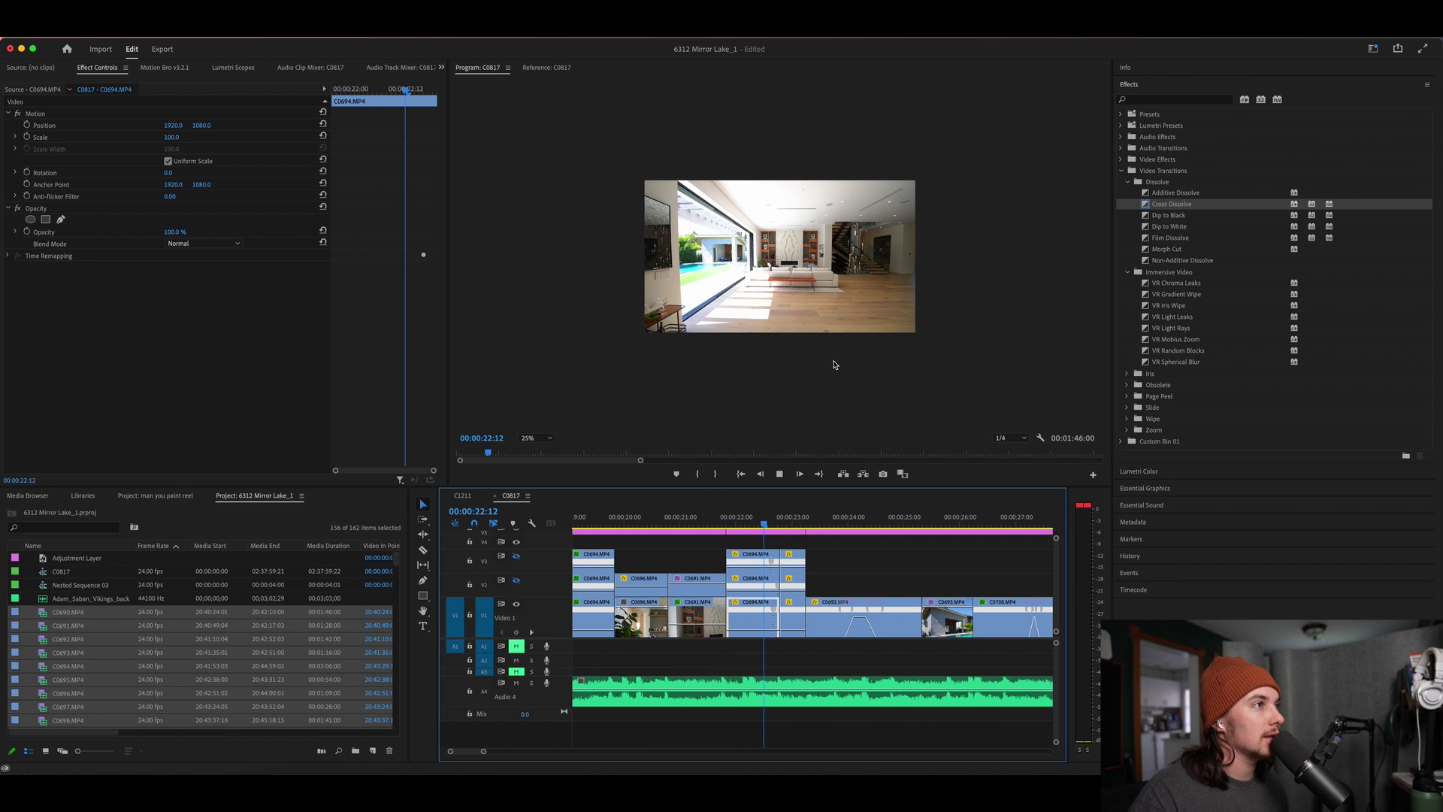
pyautogui.press('space')
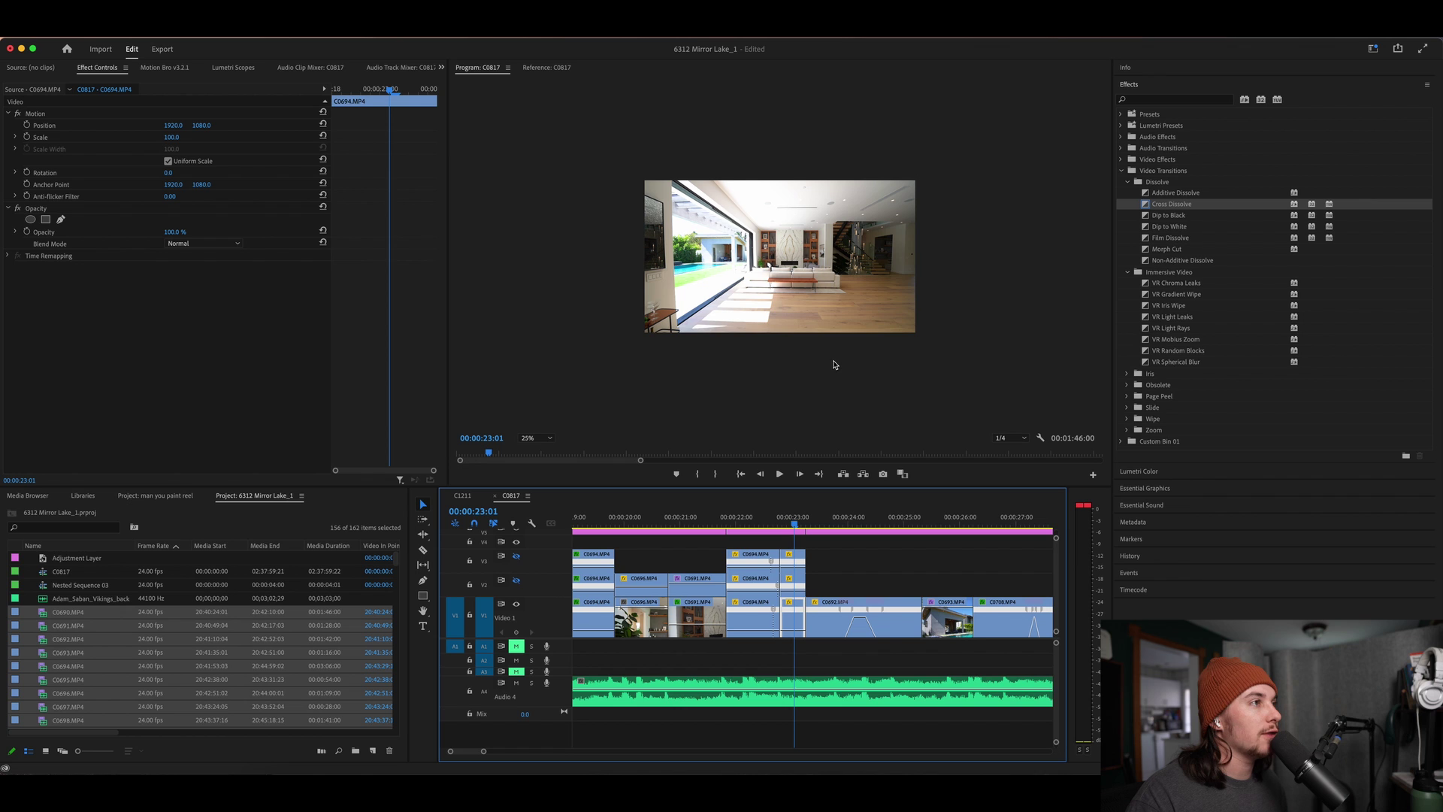
# Turn the output of V2 and V3 back on and replay the stacked C0694.MP4 clips from about 22 seconds to 00:00:22:19.
pyautogui.scroll(2, 676, 571)
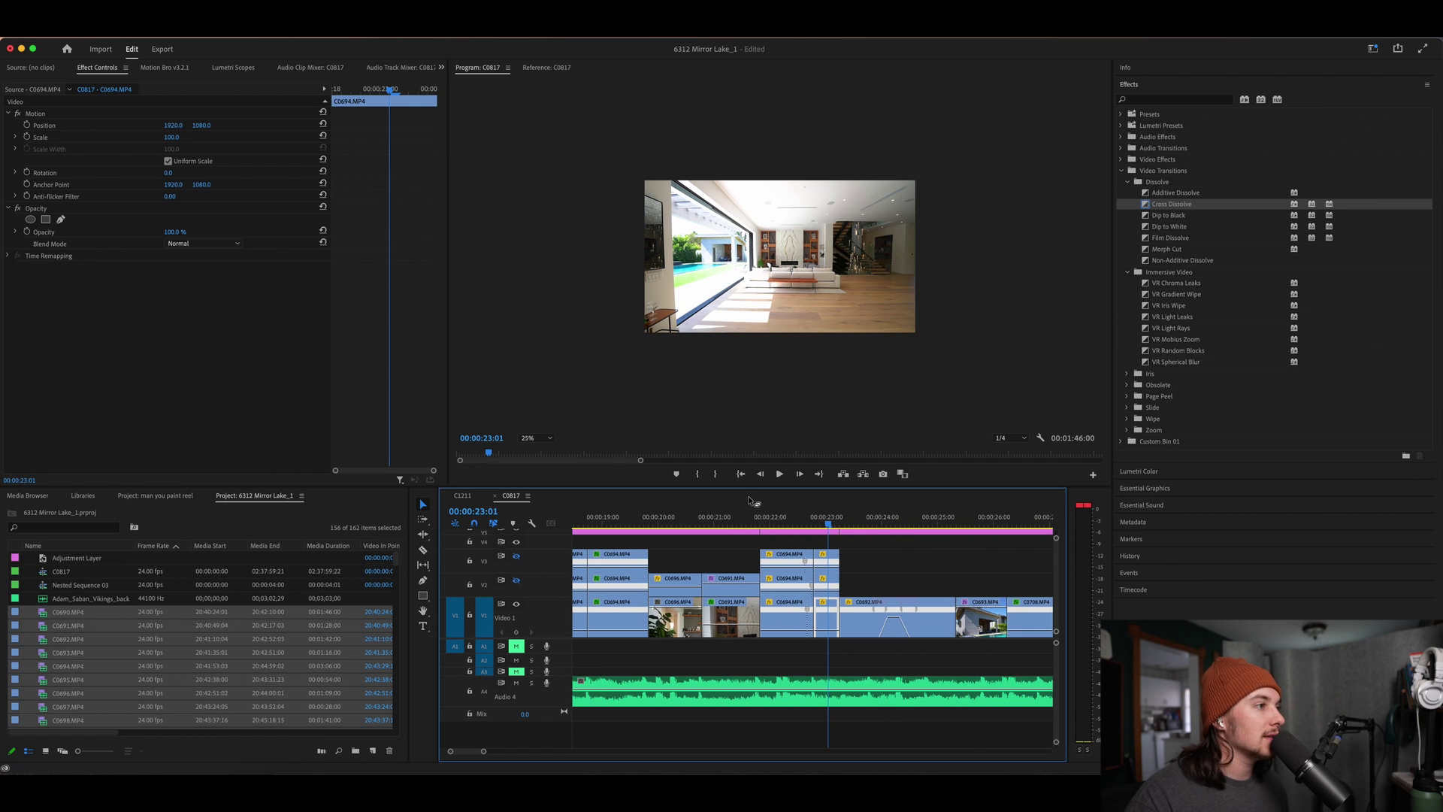
pyautogui.click(767, 520)
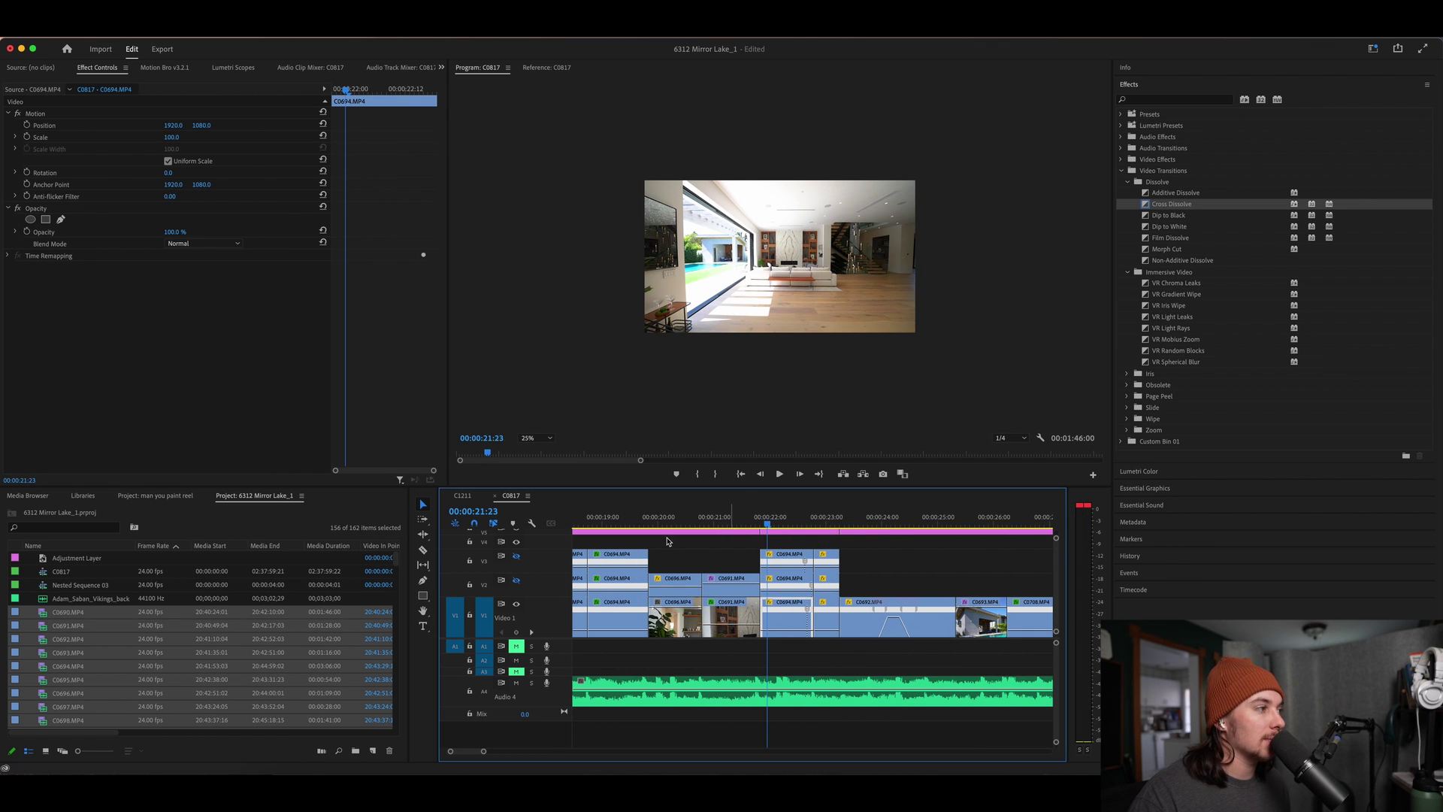
pyautogui.scroll(2, 527, 575)
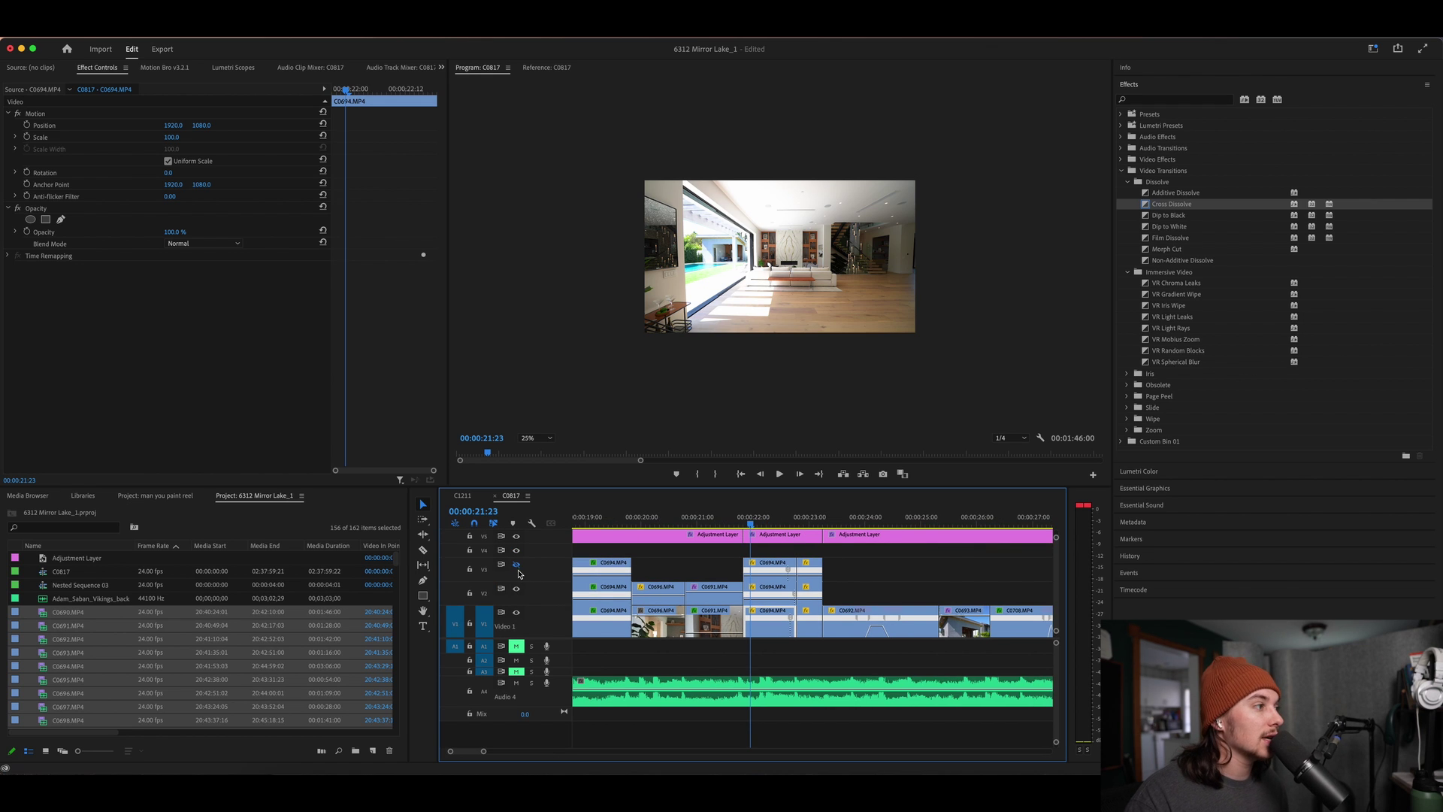
pyautogui.press('space')
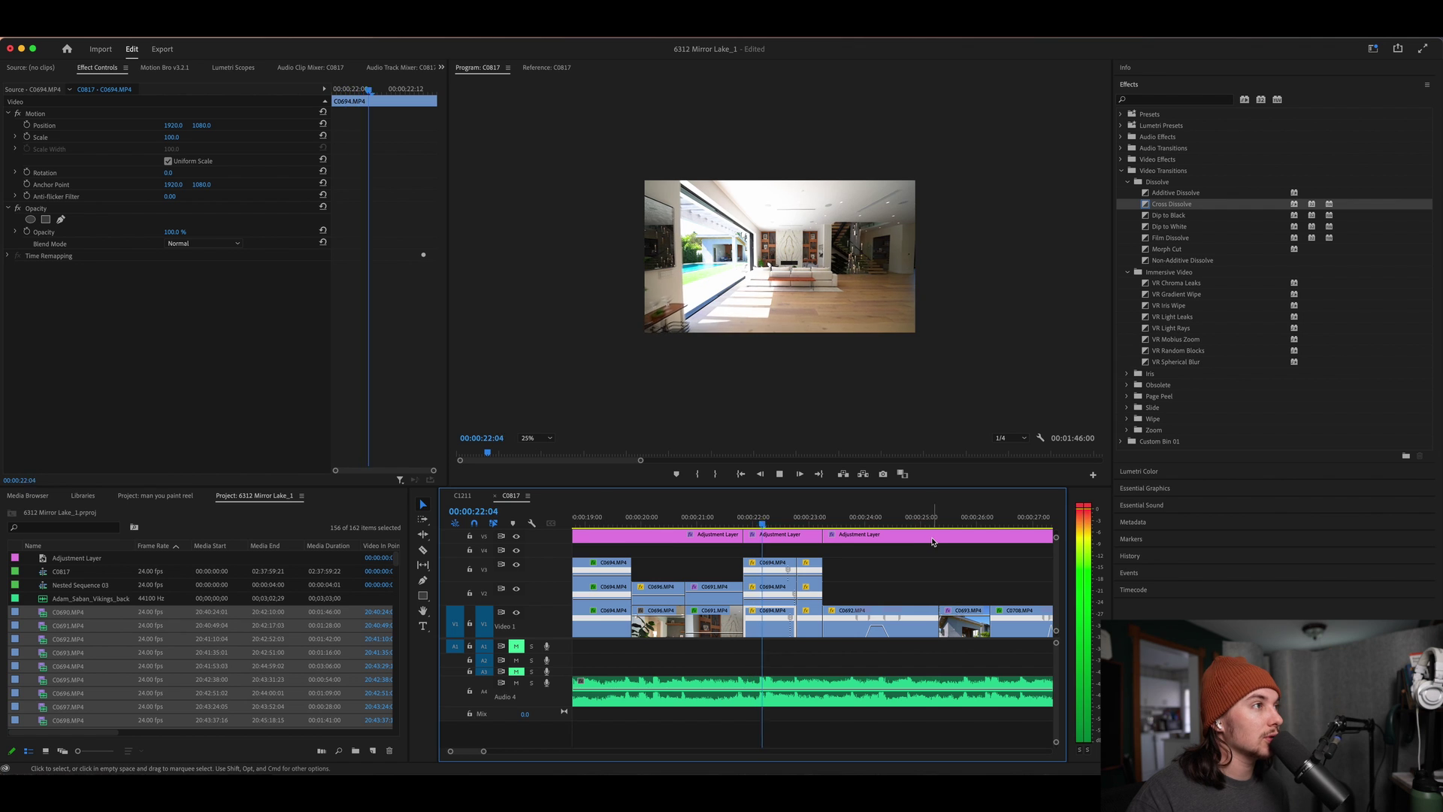
pyautogui.press('space')
pyautogui.click(761, 517)
pyautogui.press('space')
pyautogui.press('space')
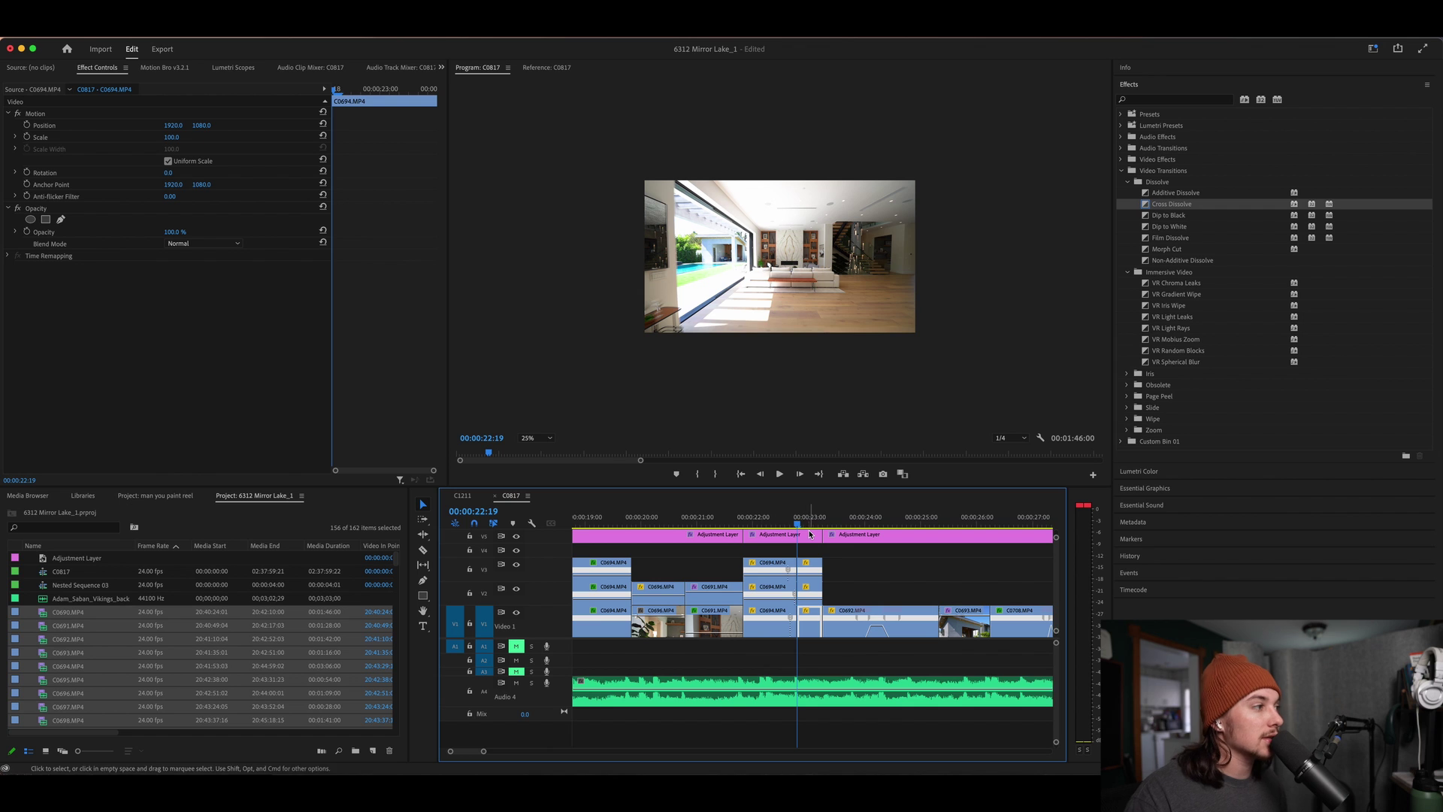
# Select the C0694.MP4 copies on V2 and V3 in turn to check their opacity.
pyautogui.click(771, 593)
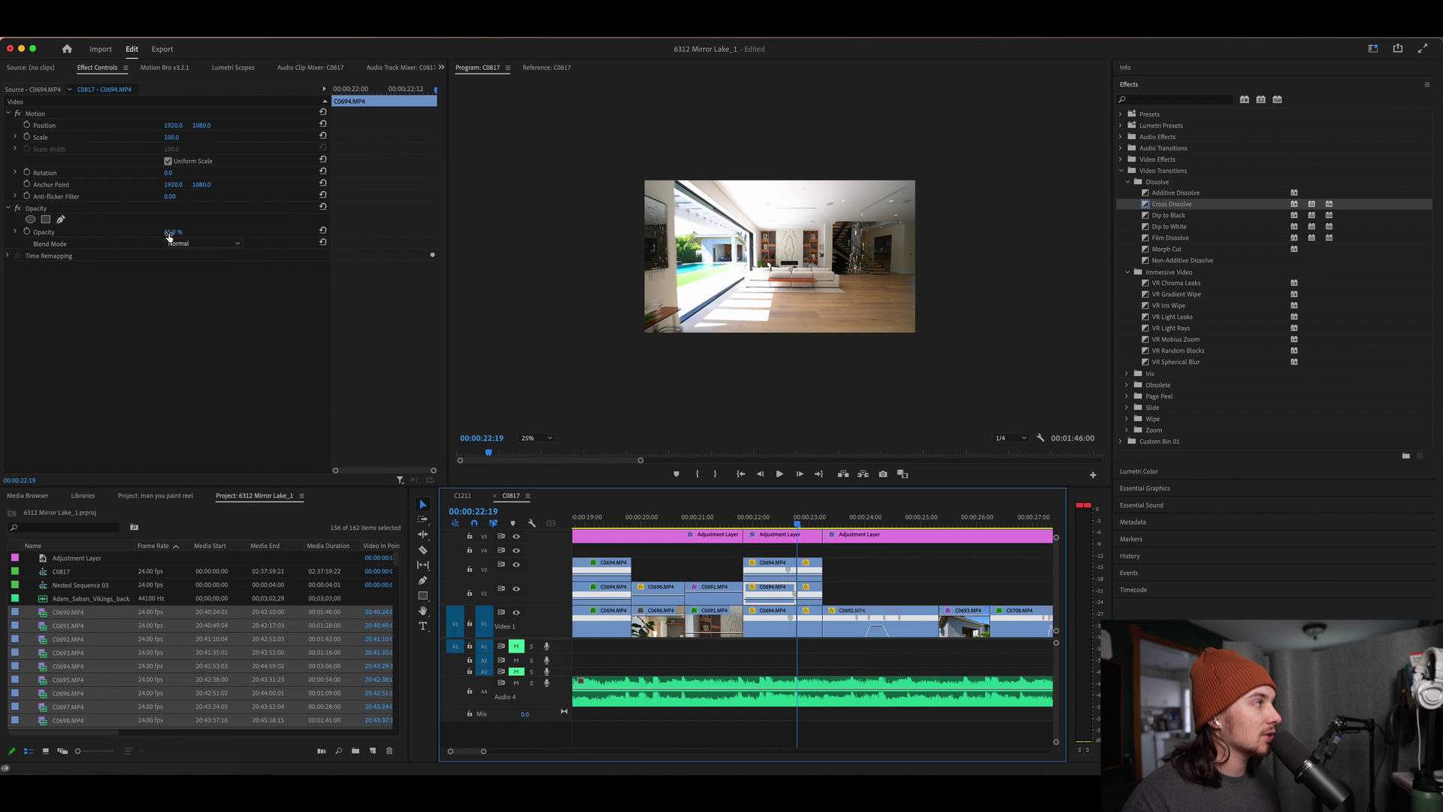
pyautogui.click(785, 565)
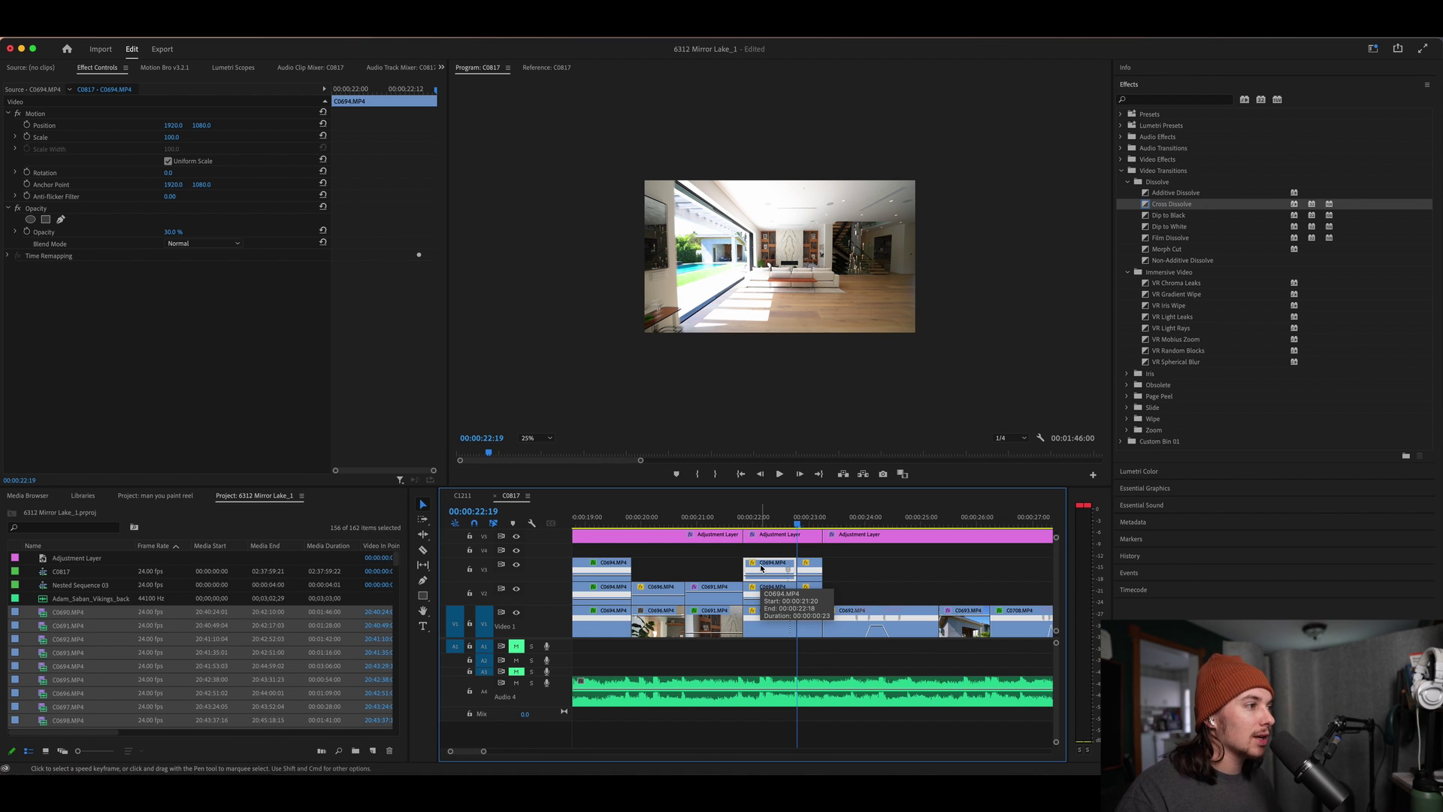
pyautogui.scroll(-2, 762, 568)
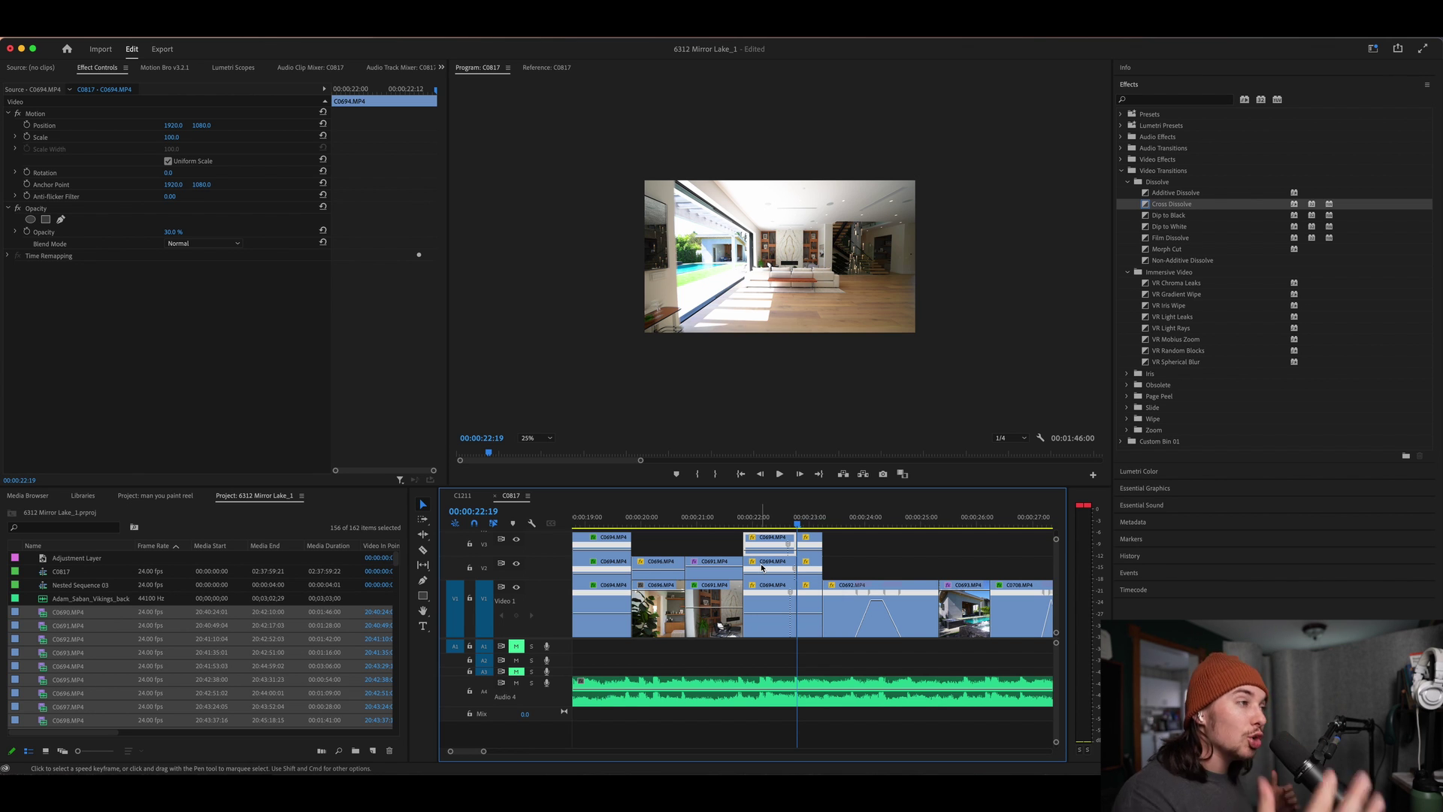
# Deselect the stacked clip and view the speed-ramped C0692.MP4 clip at 00:00:23:21.
pyautogui.click(929, 554)
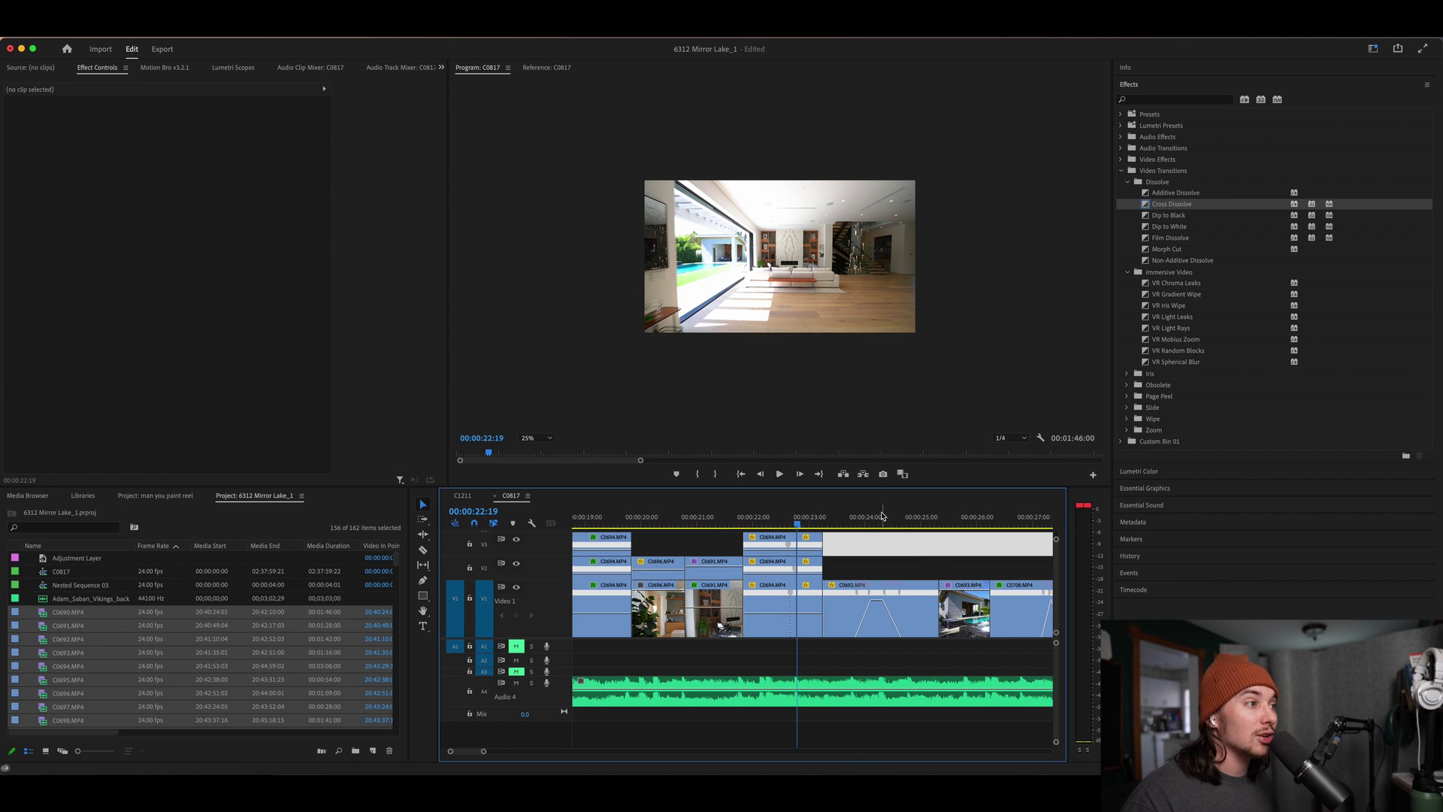
pyautogui.click(859, 527)
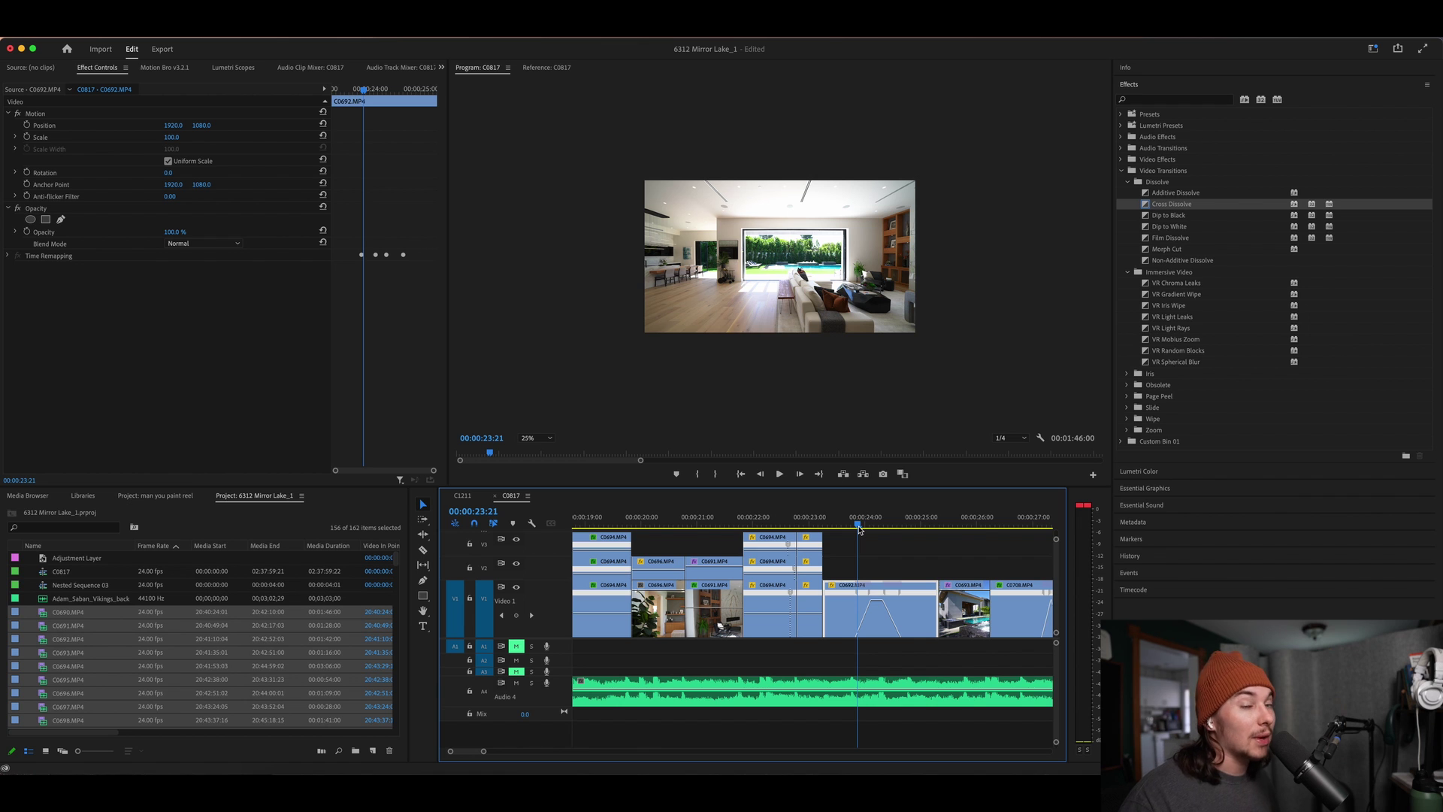
pyautogui.press('\\')
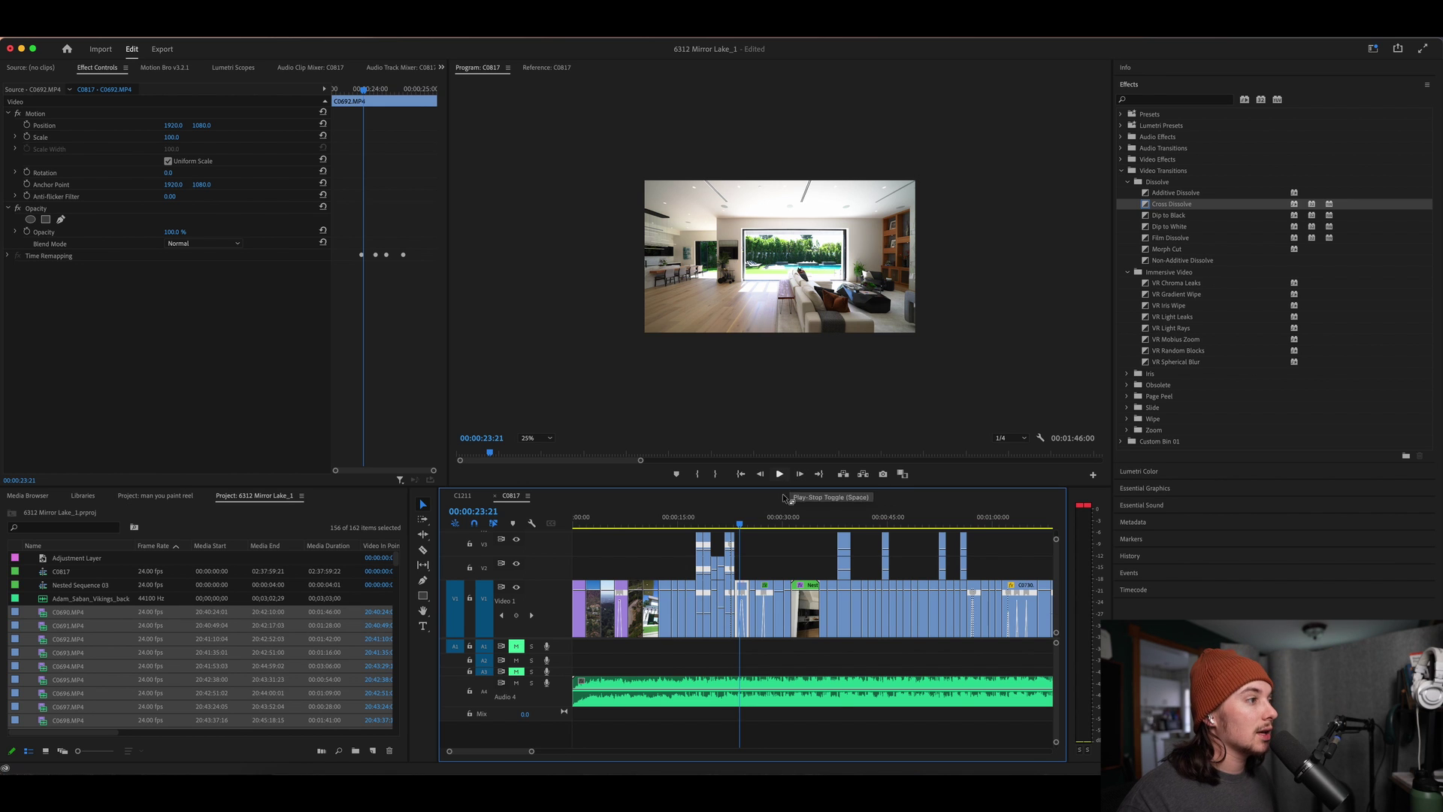
# View the sequence at 00:00:19:05 and scrub back through the opening shots to 00:00:00:00.
pyautogui.click(707, 526)
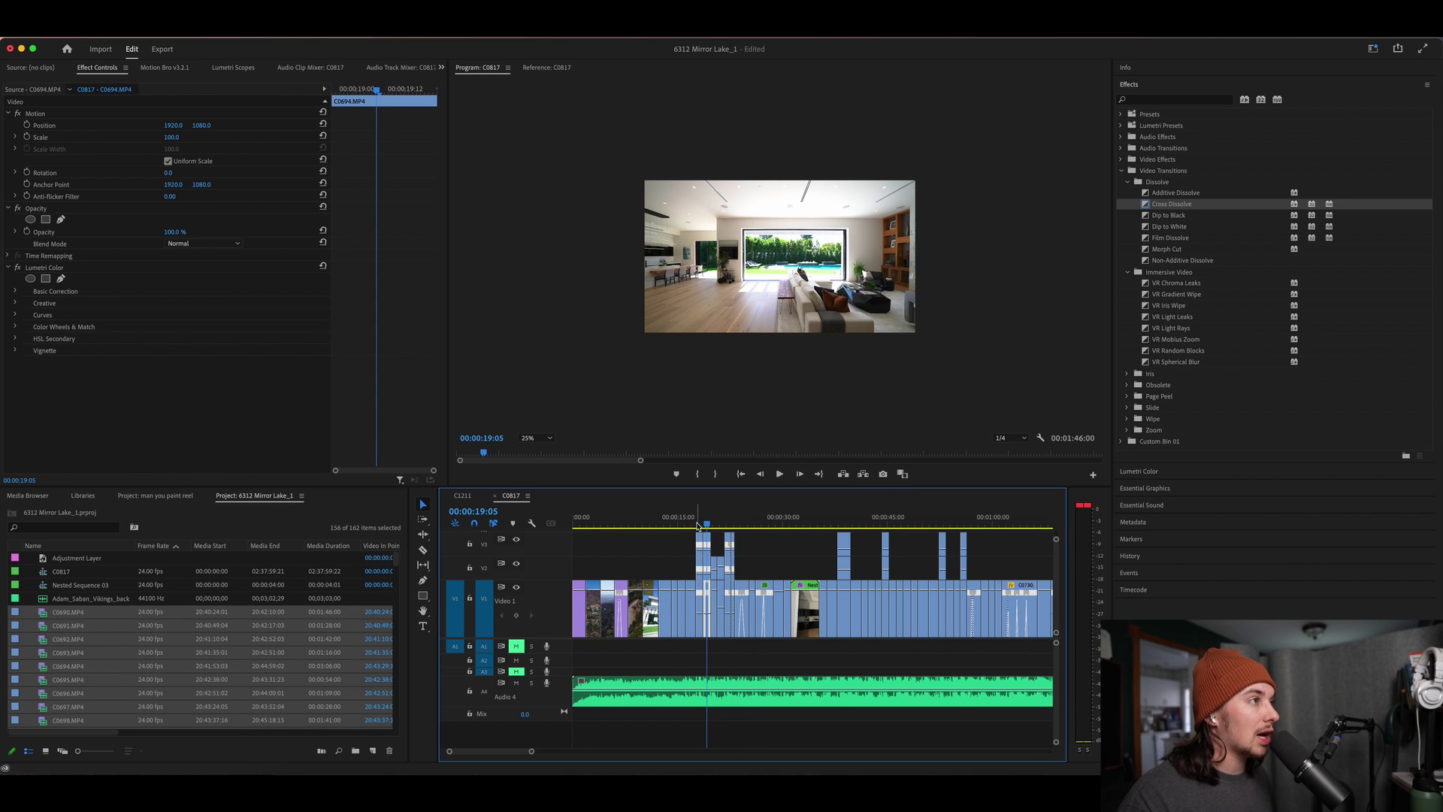
pyautogui.hscroll(1, 722, 518)
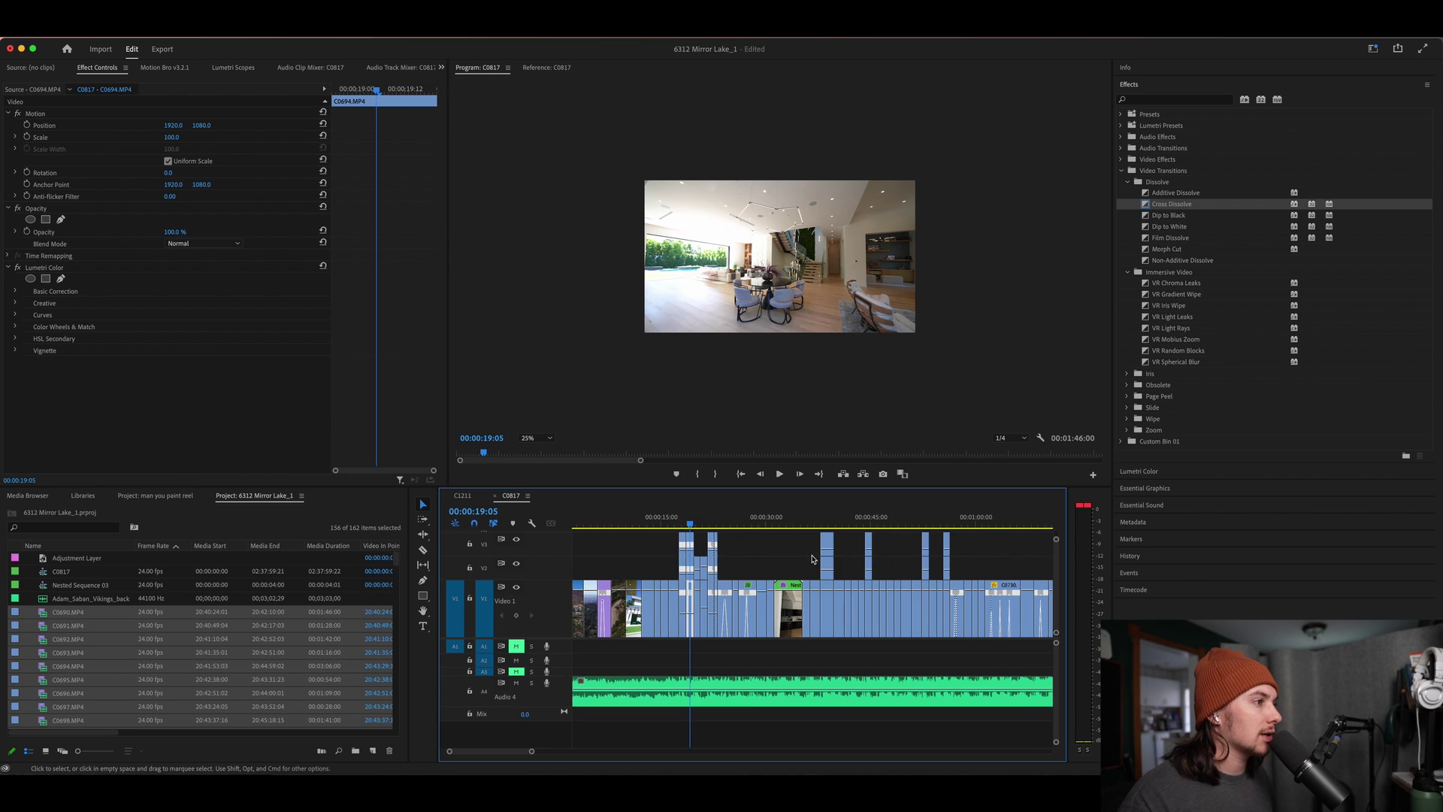
pyautogui.hscroll(-1, 649, 549)
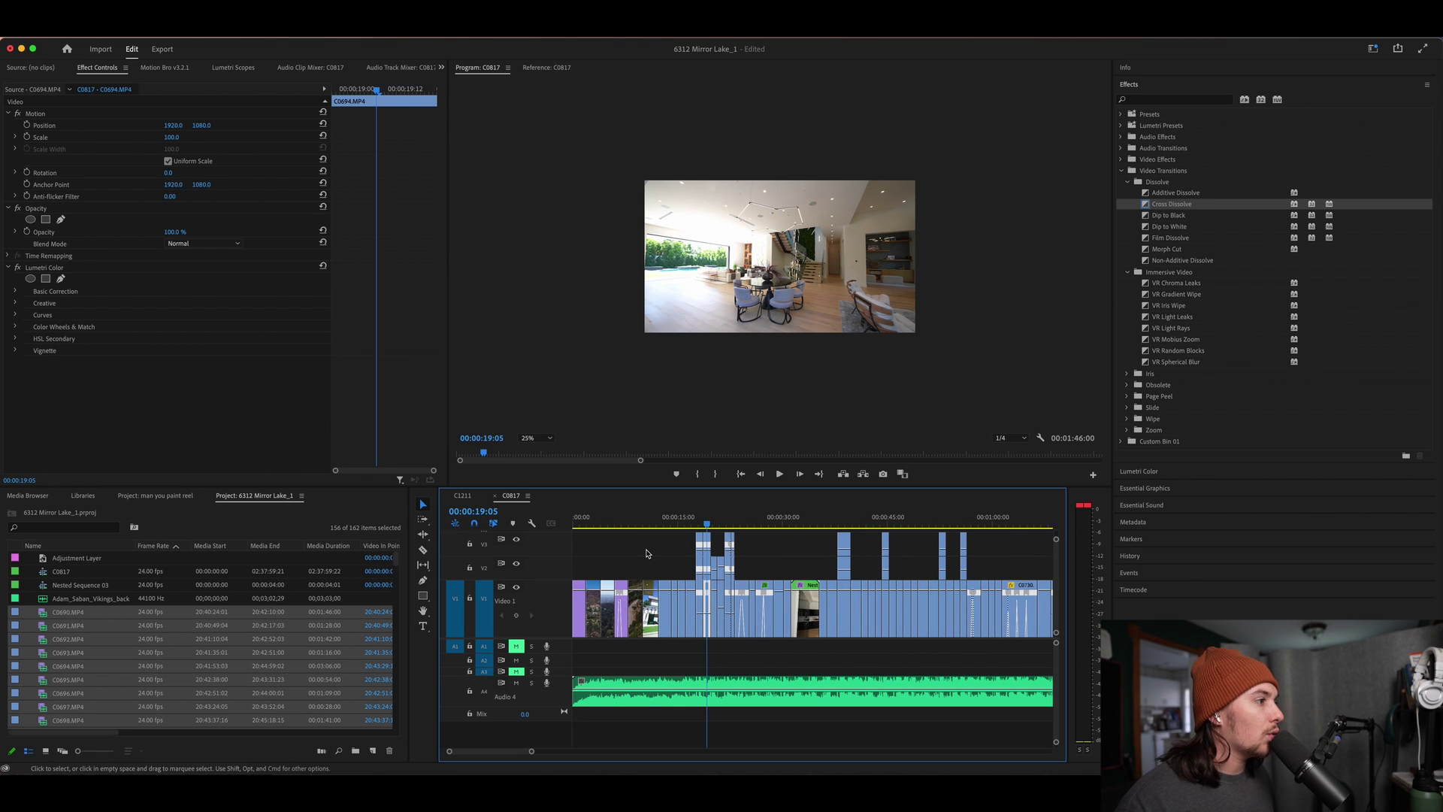
pyautogui.moveTo(672, 520); pyautogui.dragTo(543, 543)
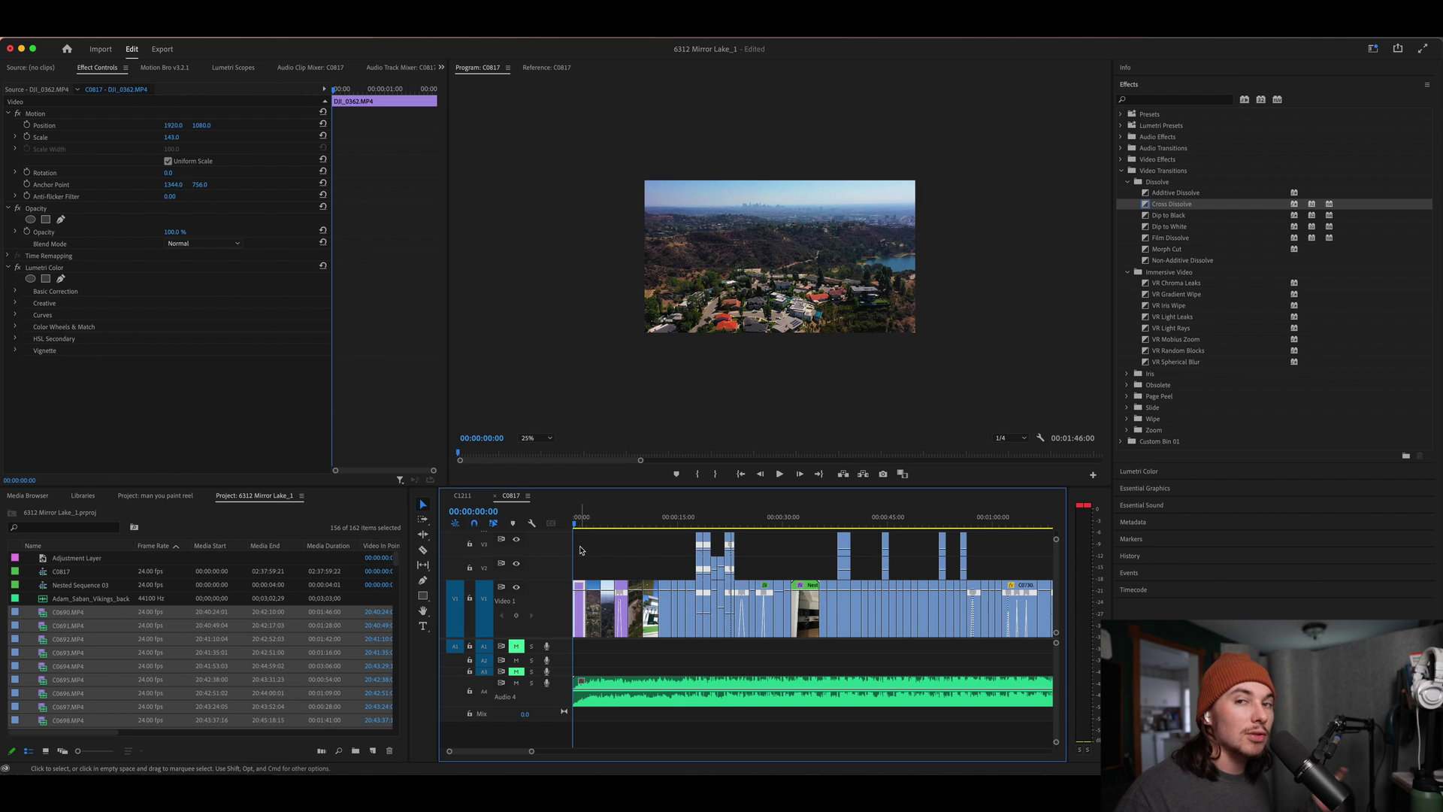
# Mute the Audio 4 music track and play the sequence from 00:00:12:16 to 00:00:27:16, bringing the adjustment layers into view.
pyautogui.click(661, 525)
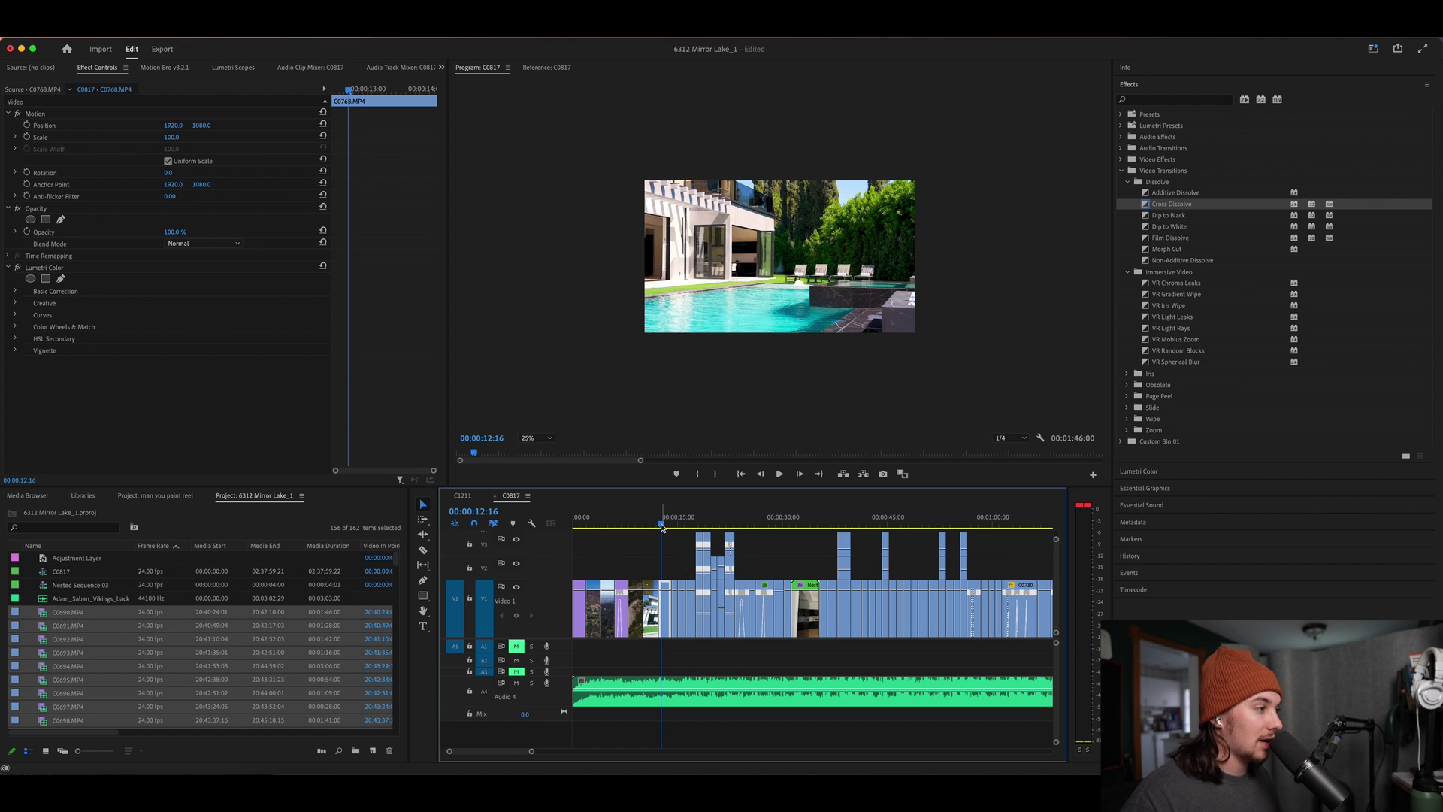
pyautogui.click(514, 682)
pyautogui.press('space')
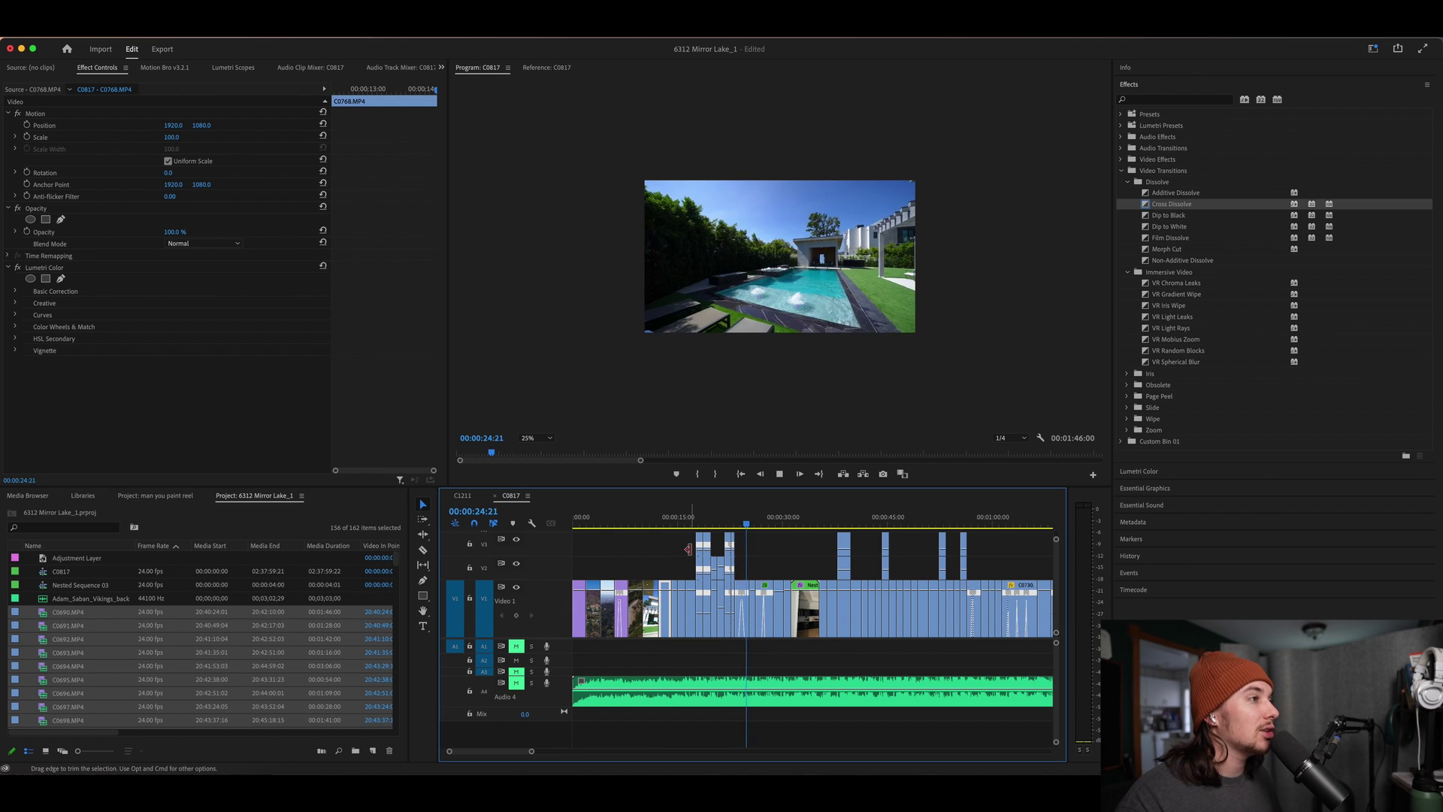
pyautogui.scroll(2, 690, 552)
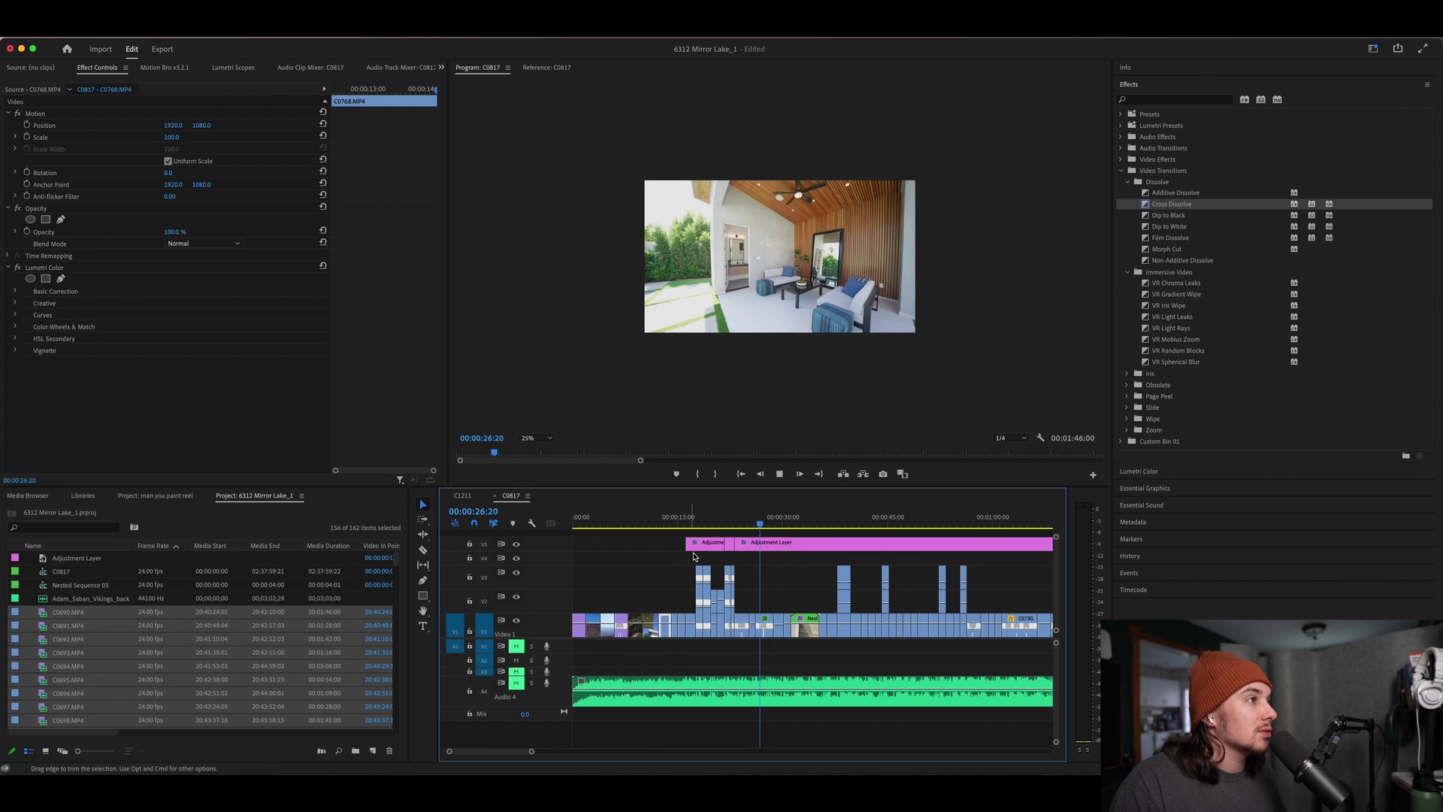
pyautogui.press('space')
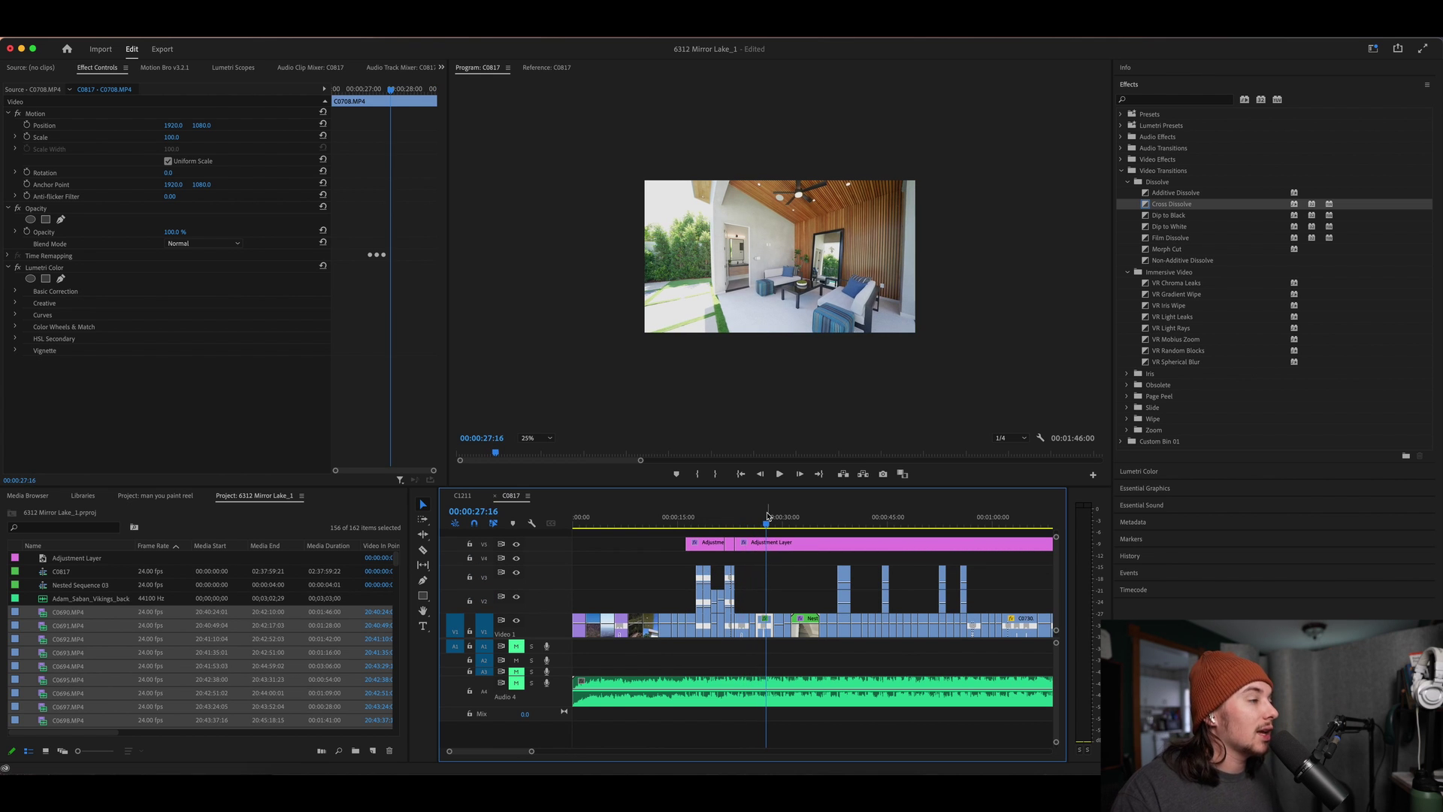
# Scrub through the second half of the sequence to 00:01:16:10 and examine the stacked clips and adjustment layers up to its end.
pyautogui.moveTo(768, 524)
pyautogui.mouseDown()
pyautogui.moveTo(853, 522)
pyautogui.moveTo(755, 534)
pyautogui.moveTo(788, 526)
pyautogui.mouseUp()
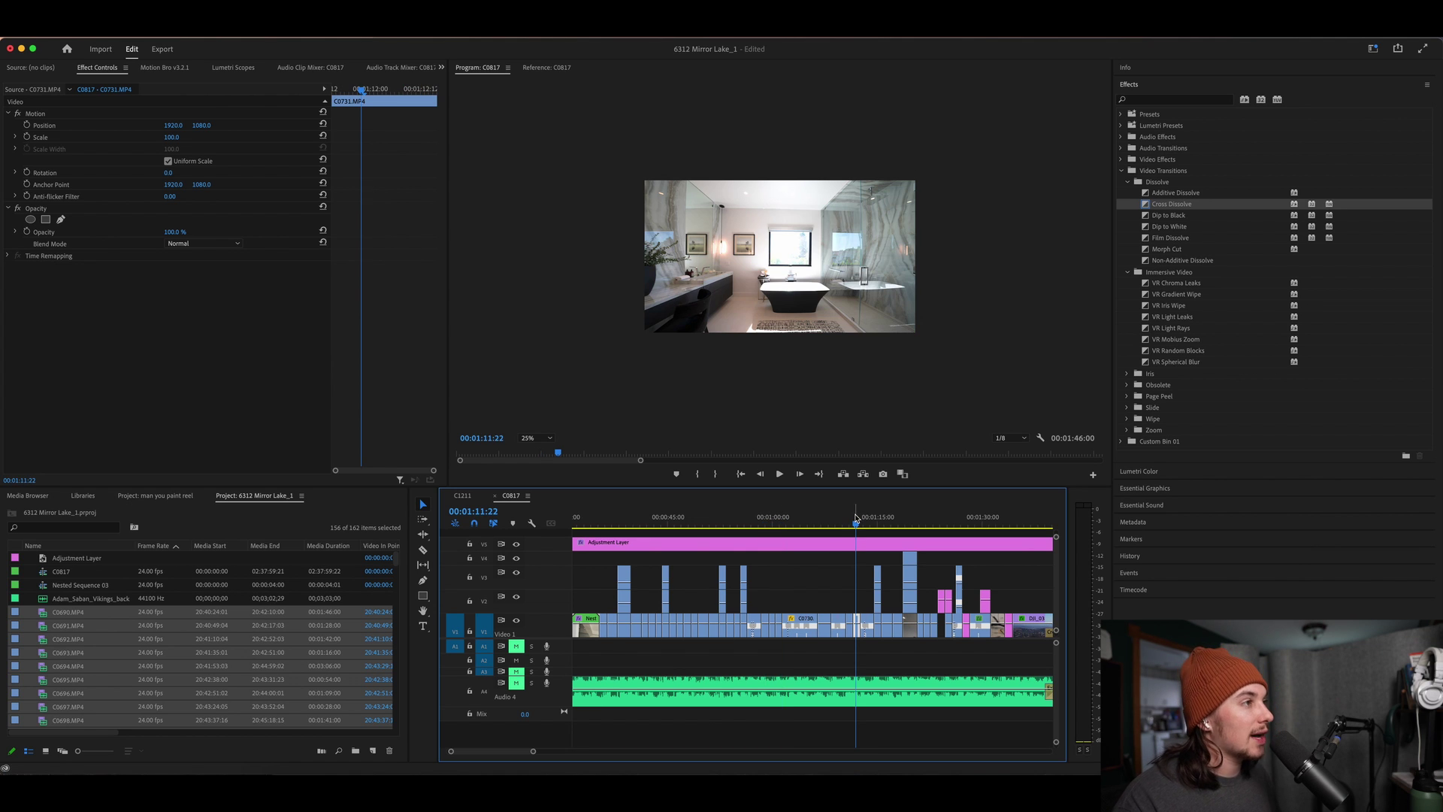
pyautogui.click(877, 519)
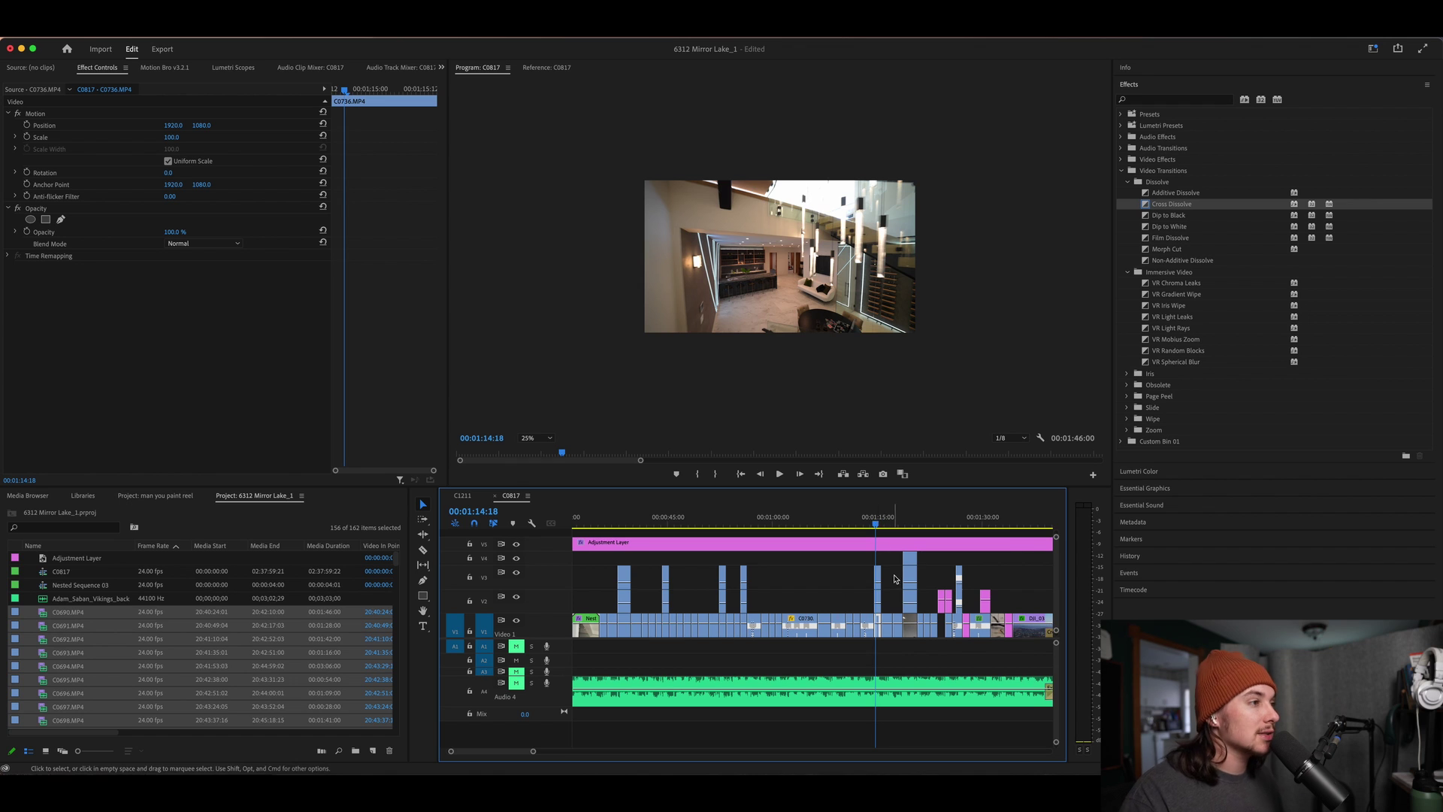
pyautogui.hscroll(1, 890, 575)
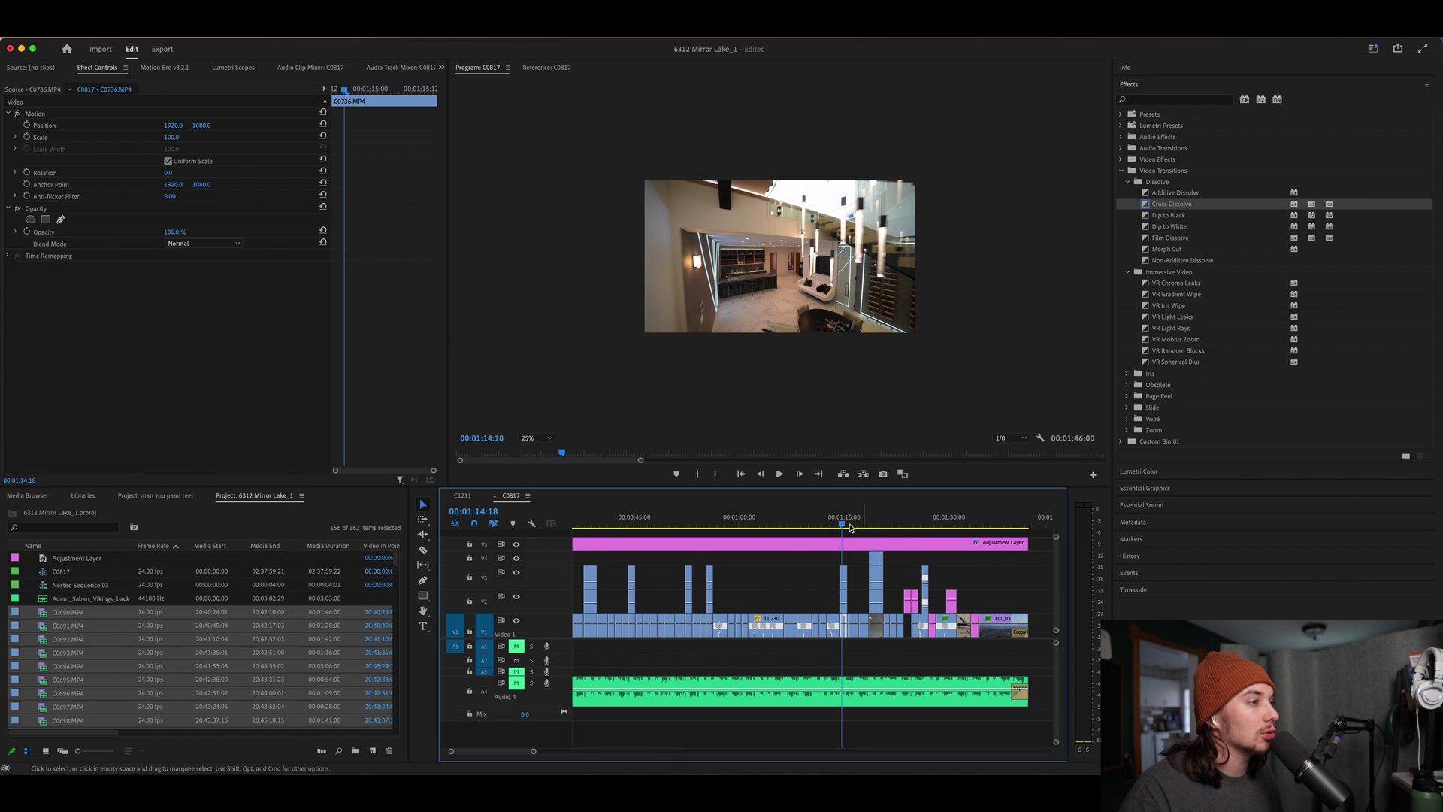
pyautogui.moveTo(840, 523); pyautogui.dragTo(854, 516)
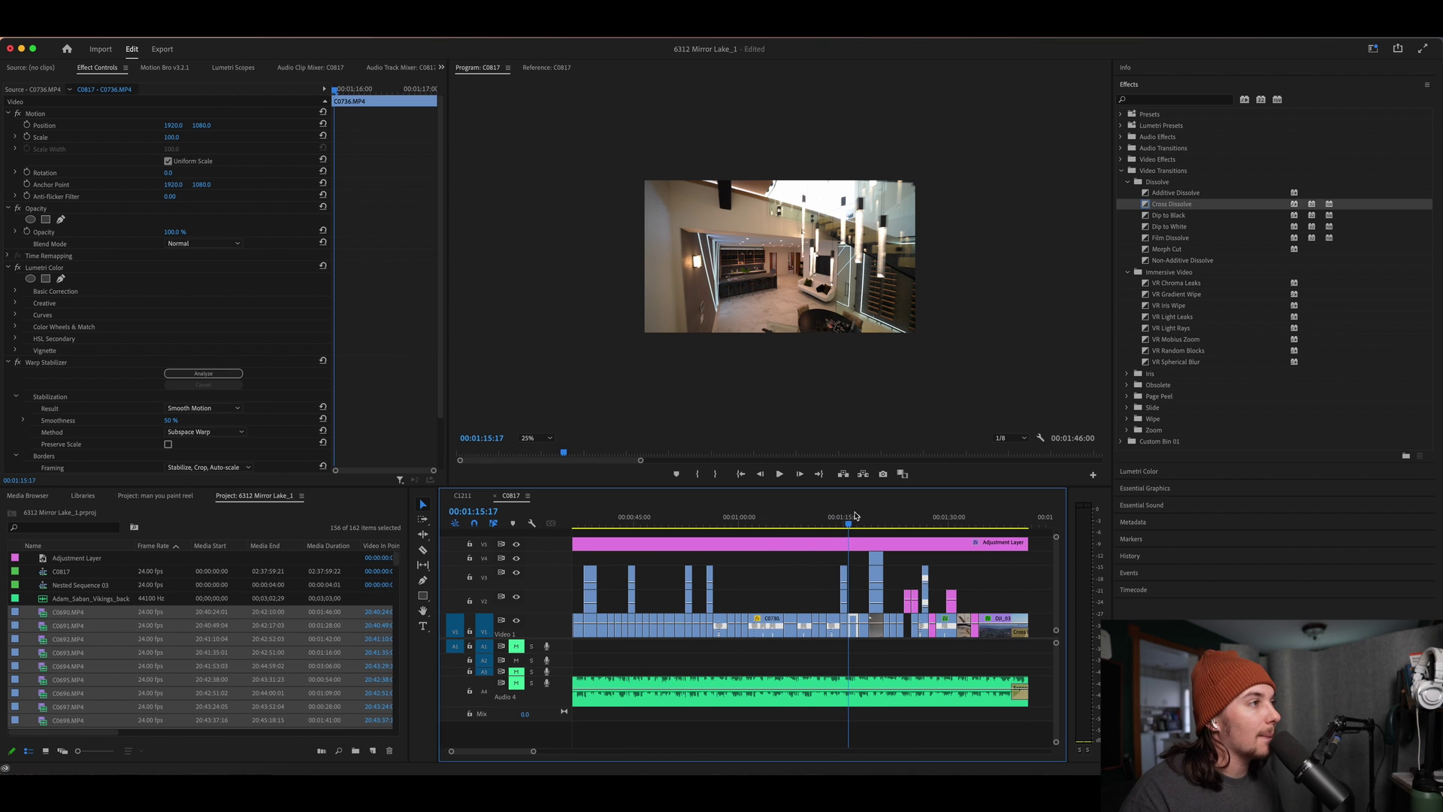
pyautogui.hscroll(3, 914, 603)
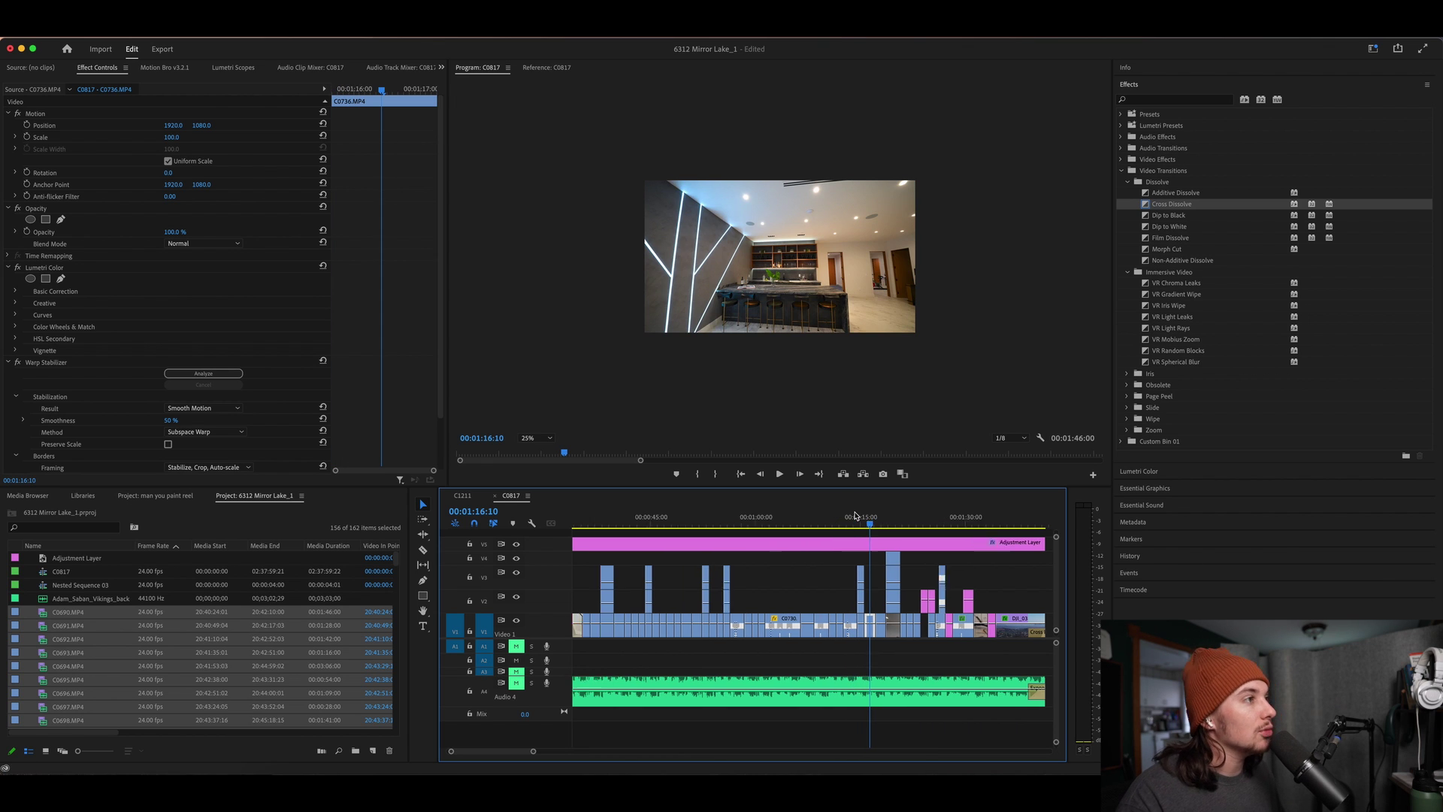
pyautogui.hscroll(3, 914, 603)
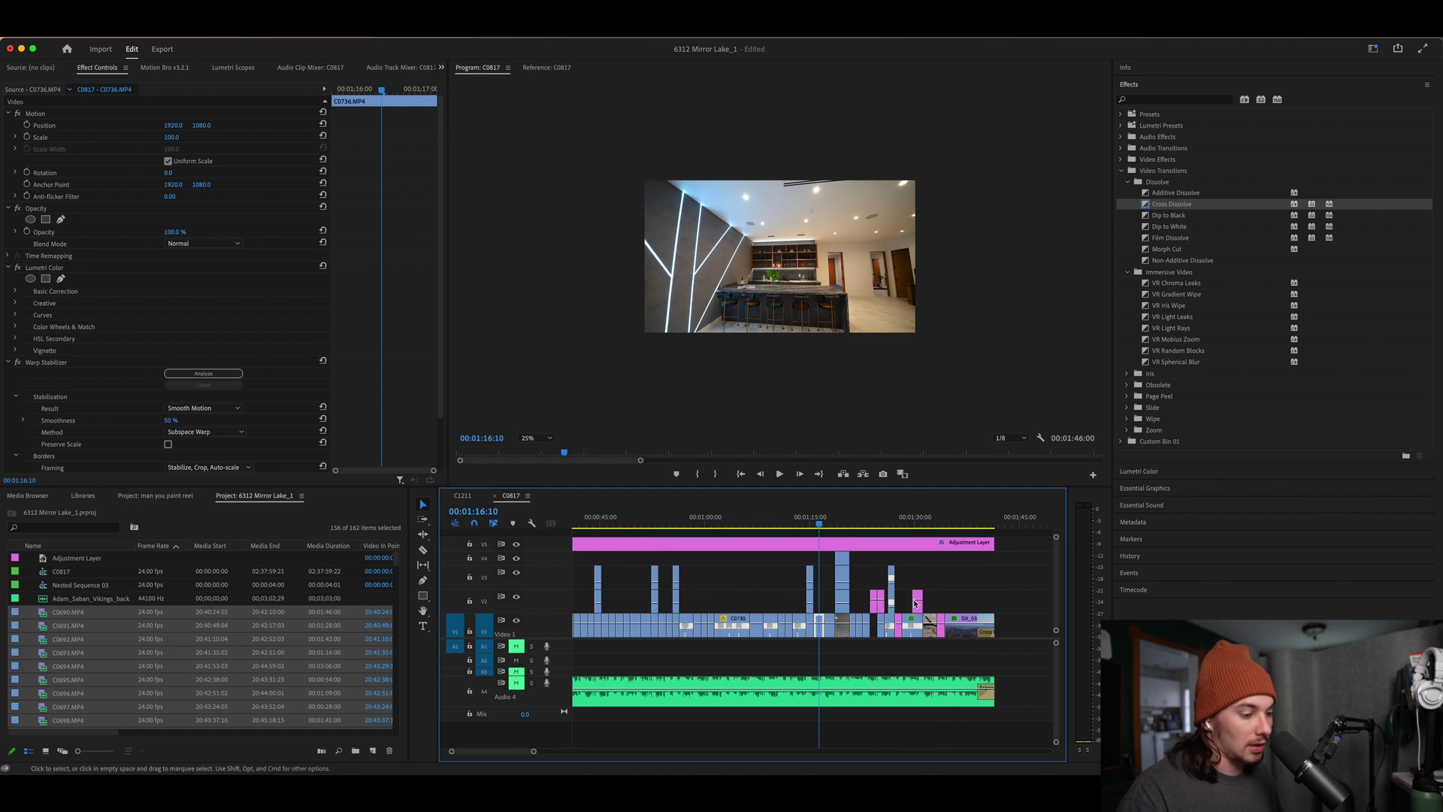
pyautogui.press('-')
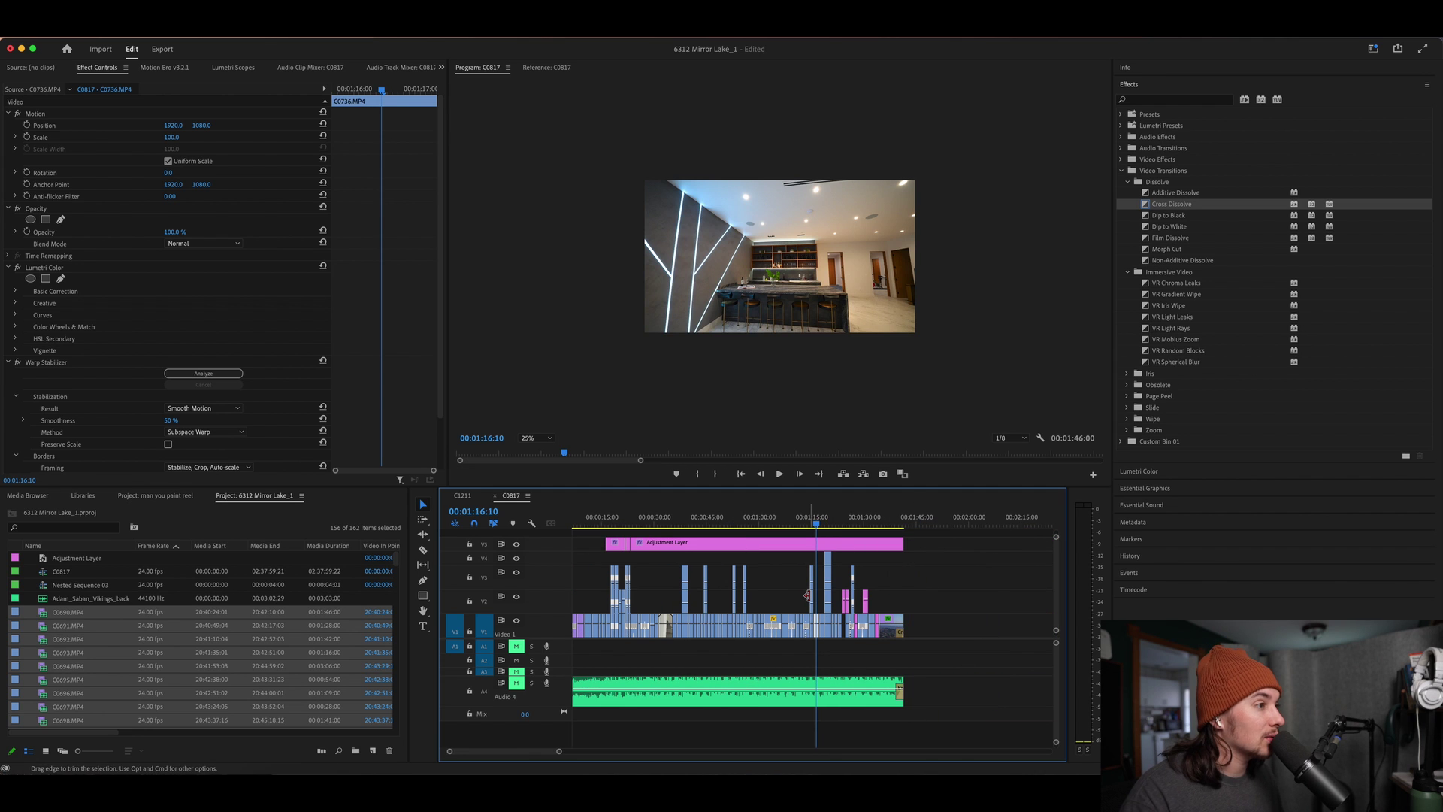
pyautogui.hscroll(-3, 807, 595)
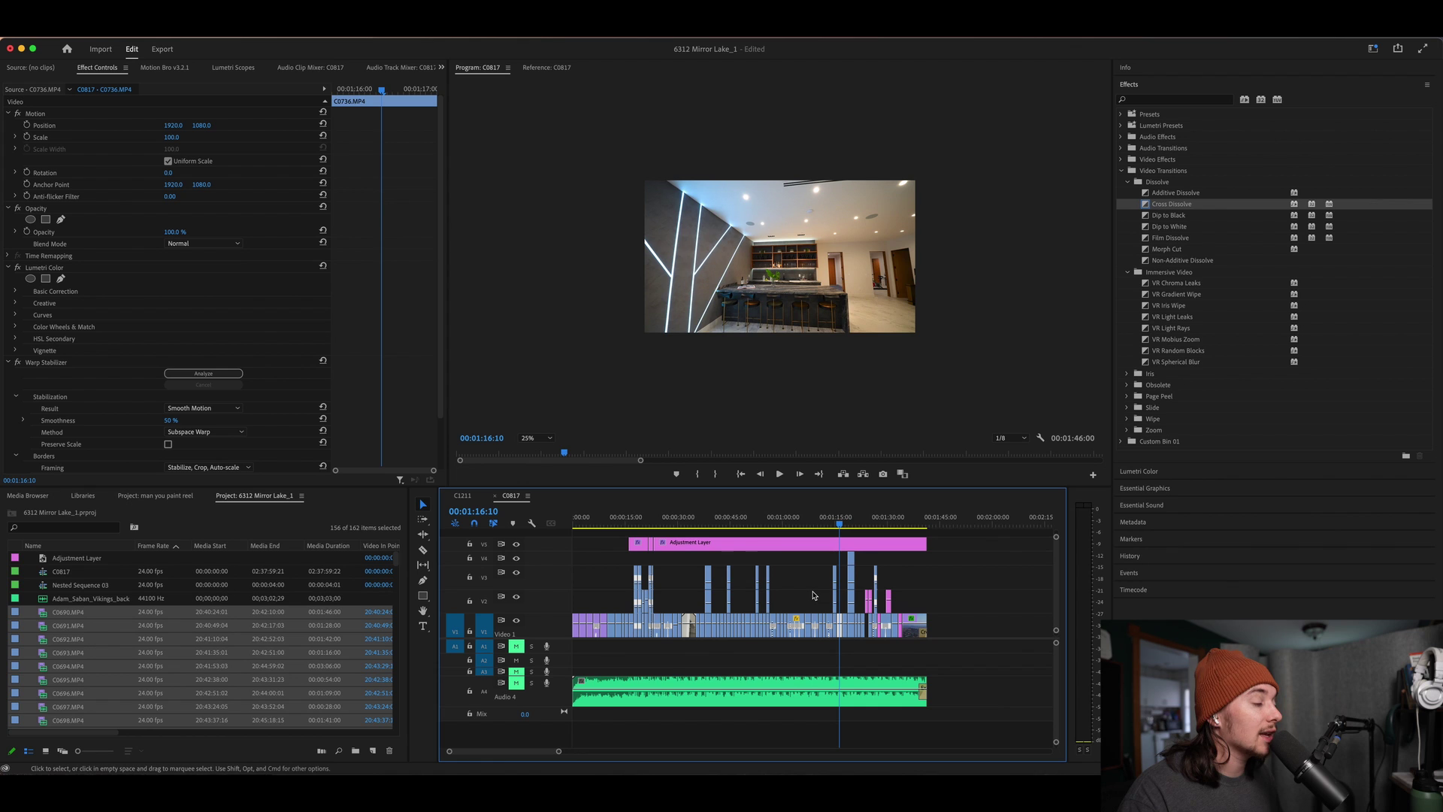